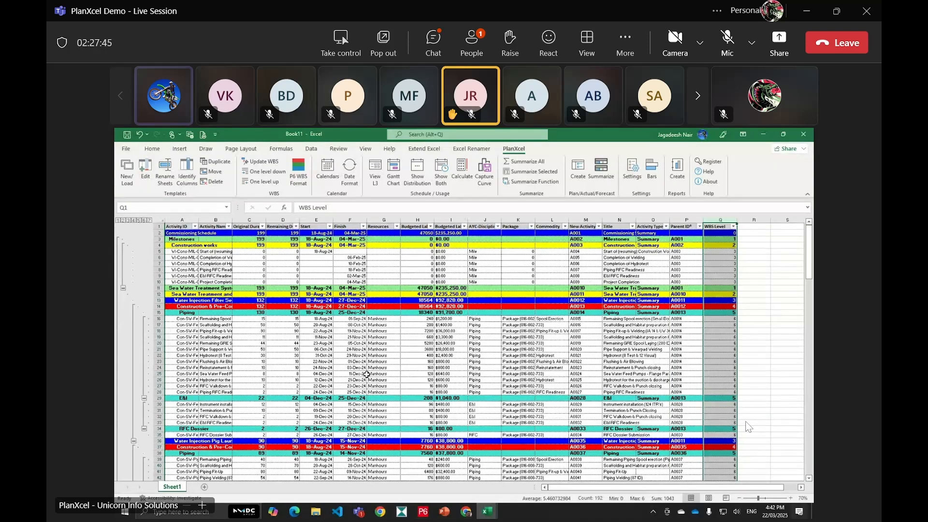
Move the Start and Finish columns so they sit directly before the Activity Type column
left_click(329, 220)
left_click_drag(338, 225, 349, 223)
key("ctrl+c")
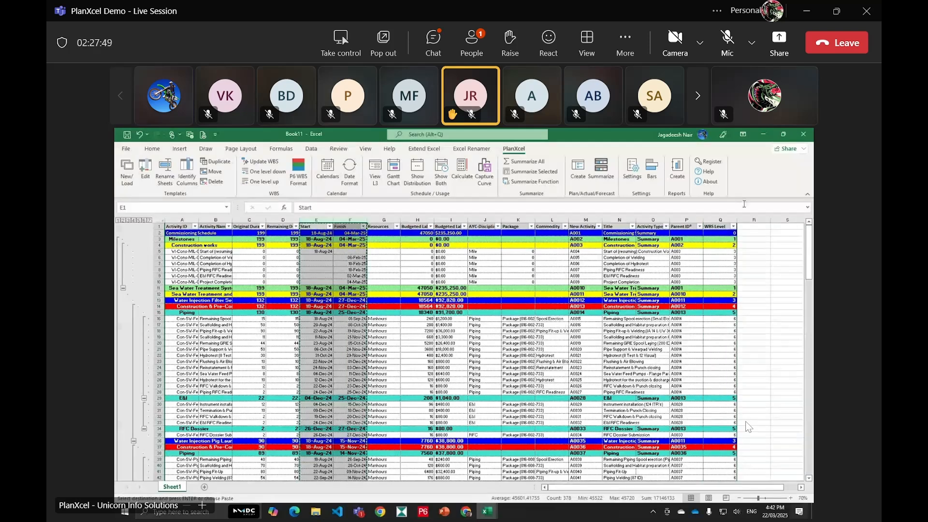
left_click(653, 220)
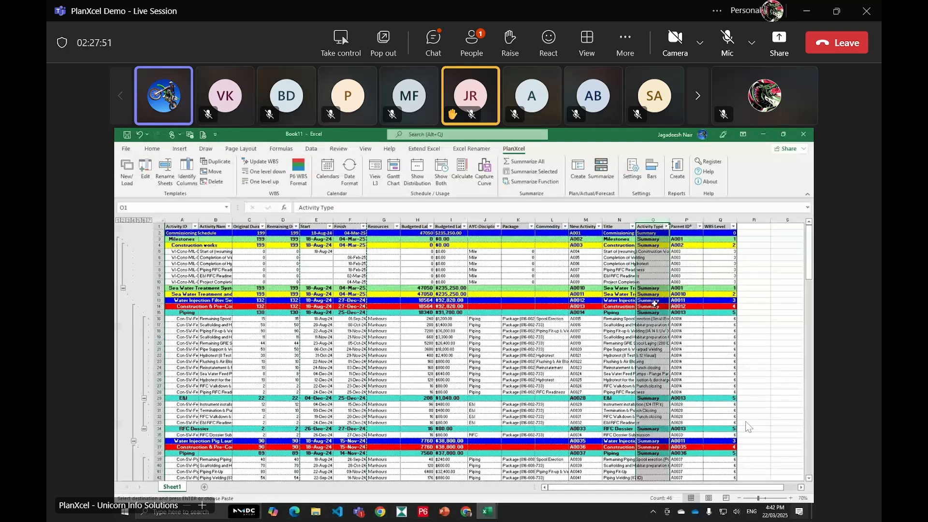
right_click(655, 303)
left_click(681, 385)
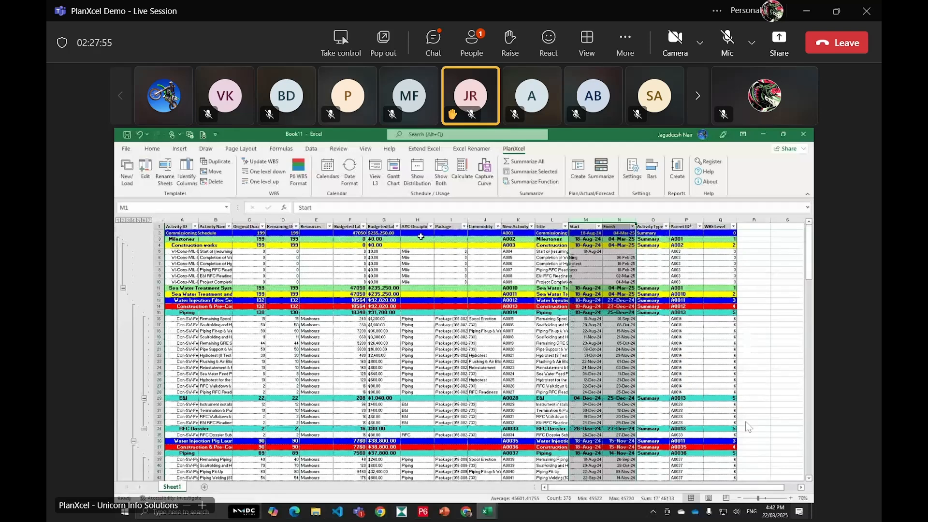
Move the columns from Original Duration through Commodity so they follow the WBS Level column
left_click_drag(246, 219, 486, 222)
right_click(382, 278)
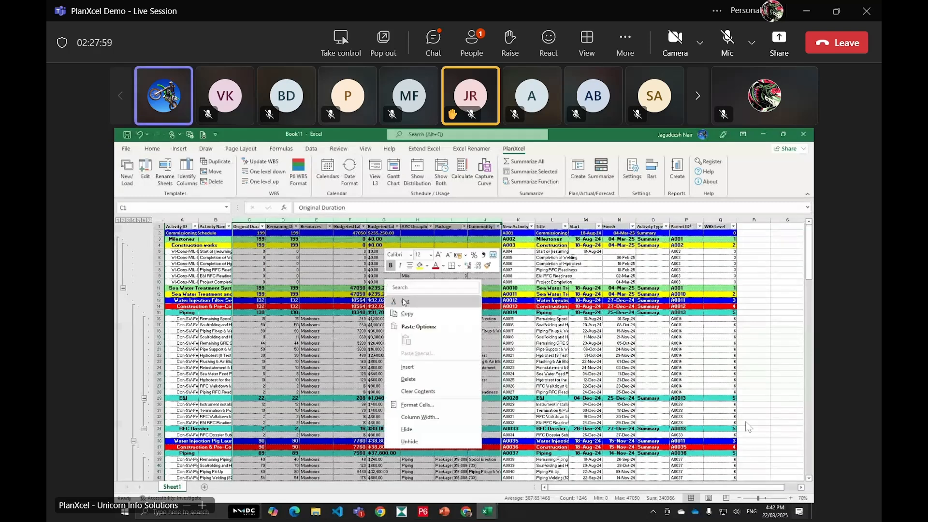
left_click(393, 301)
left_click(754, 220)
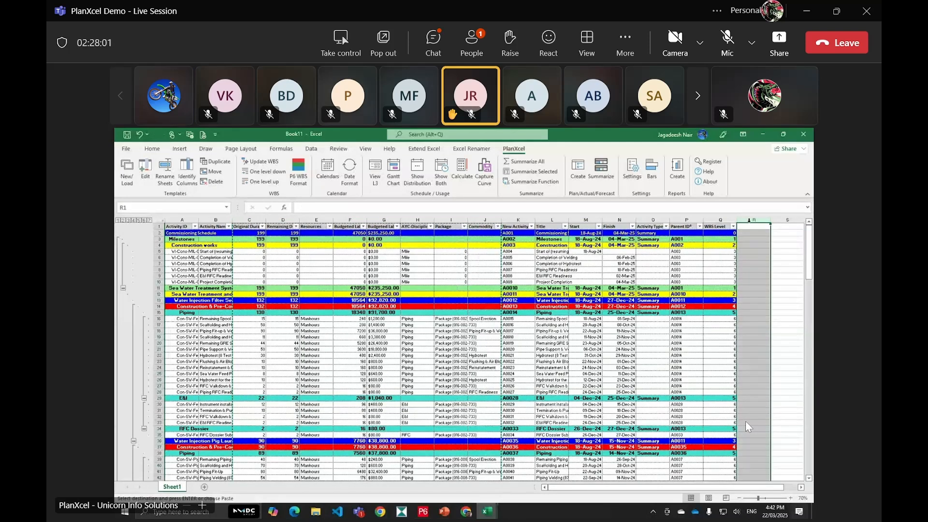
right_click(752, 245)
left_click(686, 309)
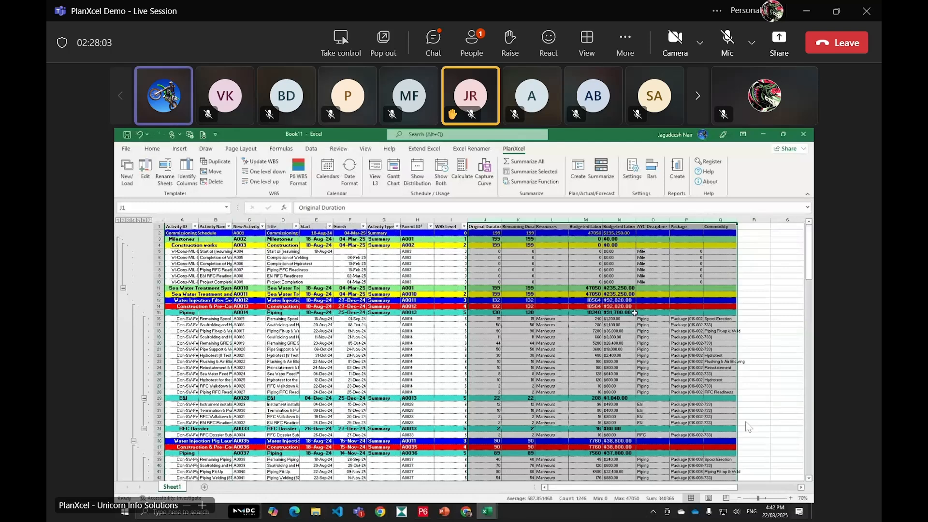
left_click(611, 313)
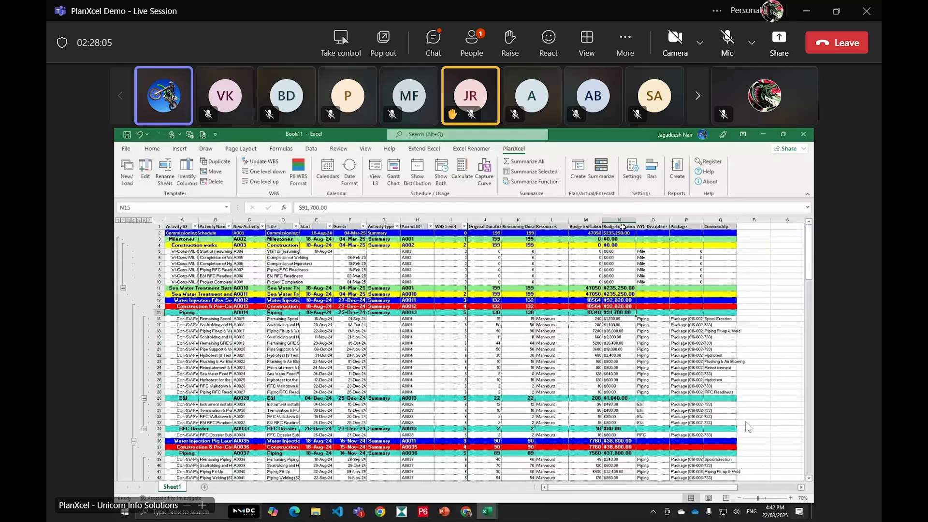
Examine the Budgeted Labor Units, Budgeted Labor Cost, Package and Commodity columns of the schedule
left_click(589, 227)
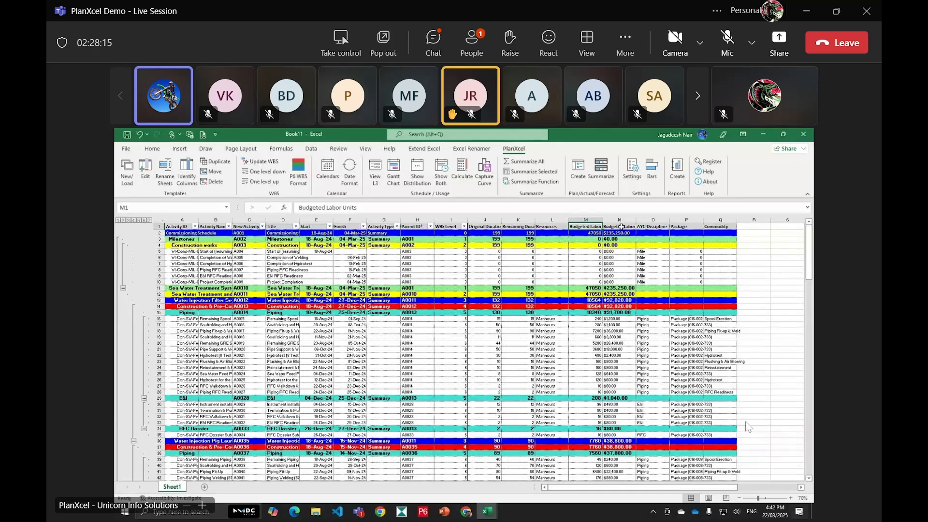
left_click(622, 227)
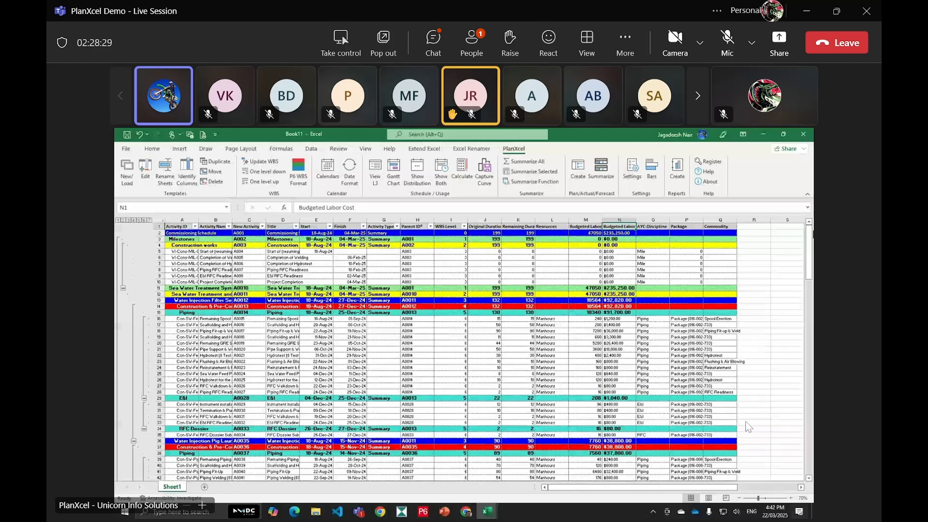
scroll(809, 252, "down", 2)
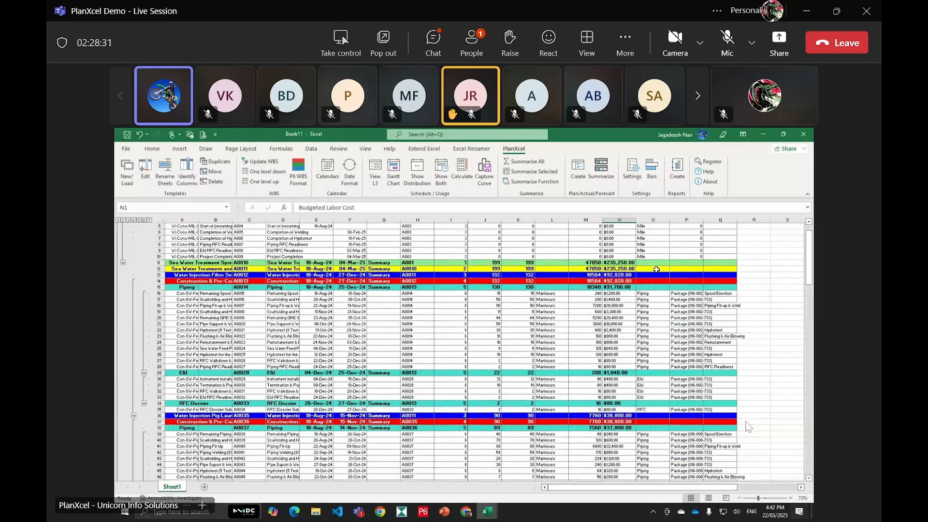
left_click(686, 220)
scroll(747, 261, "up", 2)
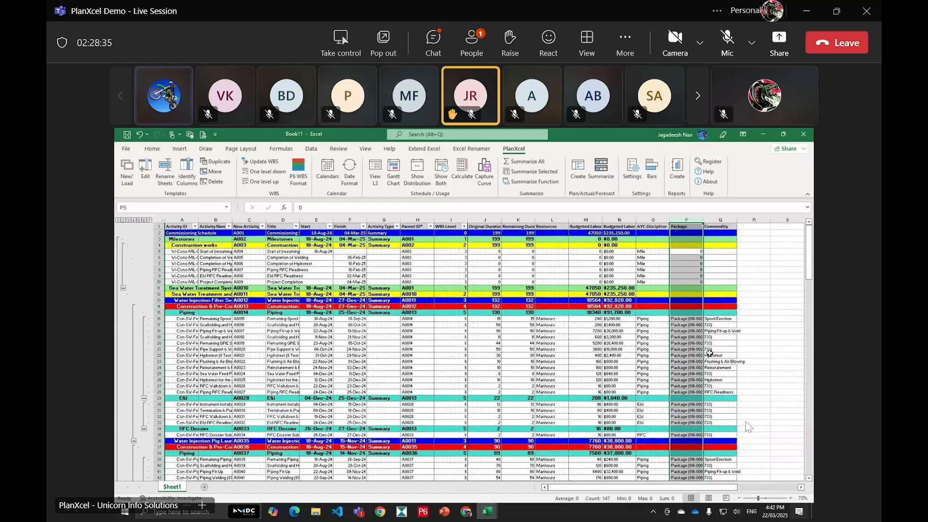
left_click(719, 320)
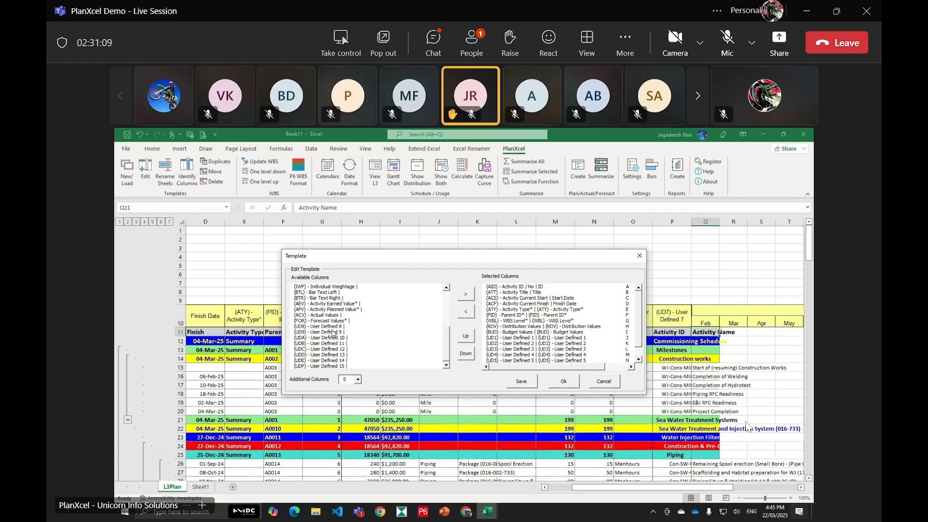
Add User Defined 8 to the template's selected columns and apply the template
left_click(466, 294)
left_click(564, 381)
left_click(479, 380)
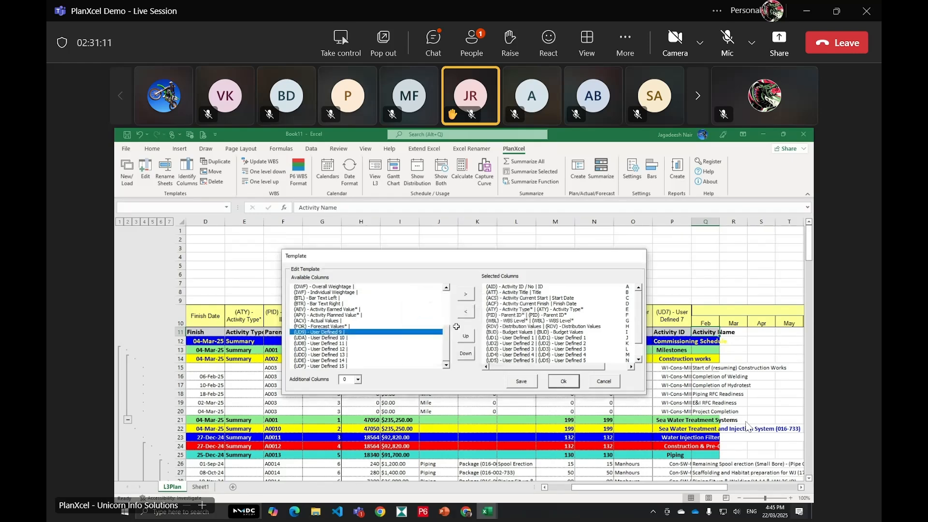
Move the Activity Name data, from its row 11 header down to row 202, from column R into the User Defined 8 column Q
scroll(748, 426, "down", 9)
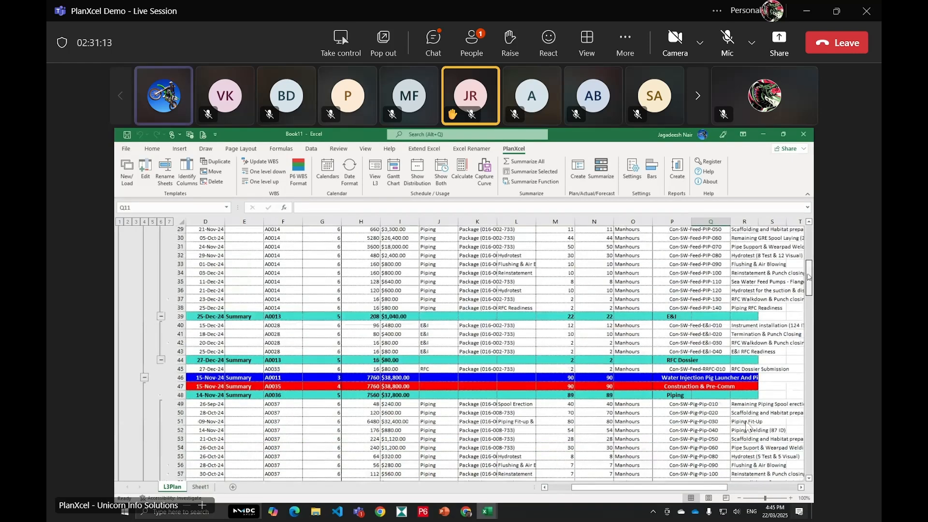
key("Right")
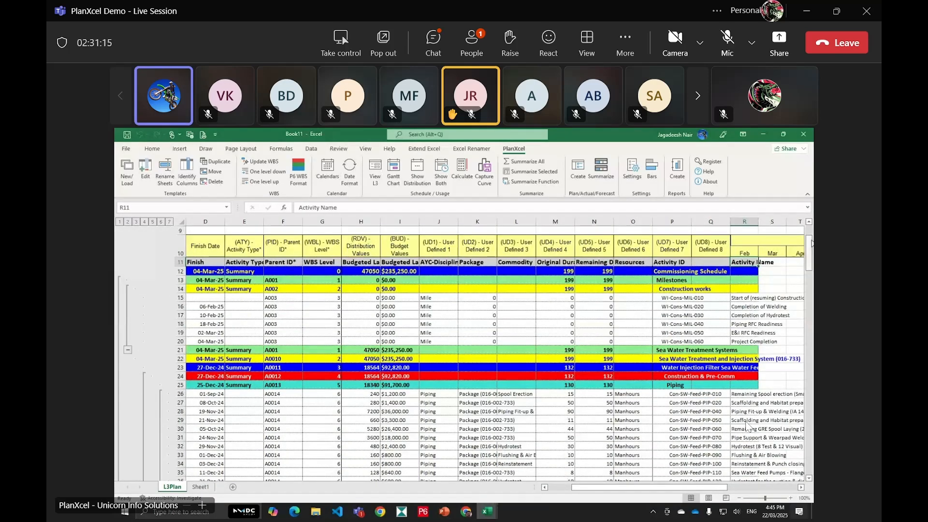
scroll(748, 427, "down", 20)
scroll(747, 426, "down", 20)
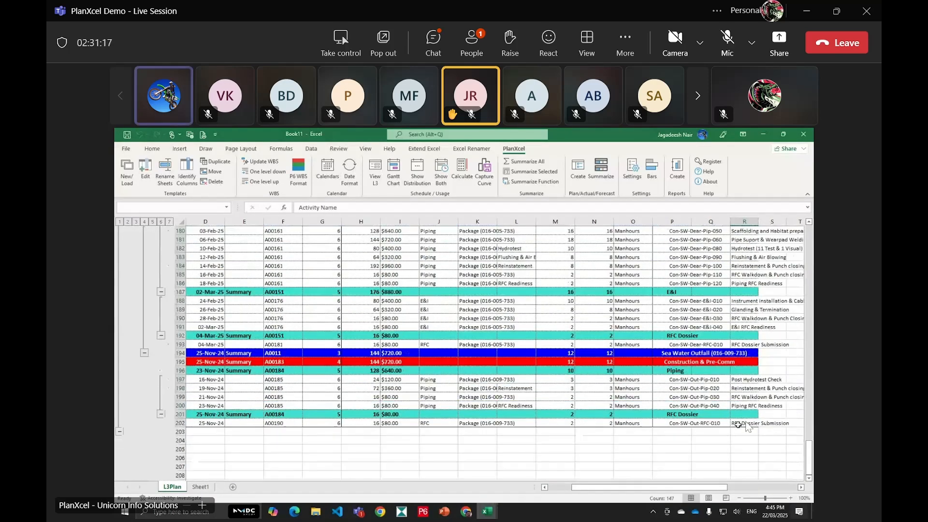
left_click(748, 424, "shift")
left_click_drag(727, 410, 689, 411)
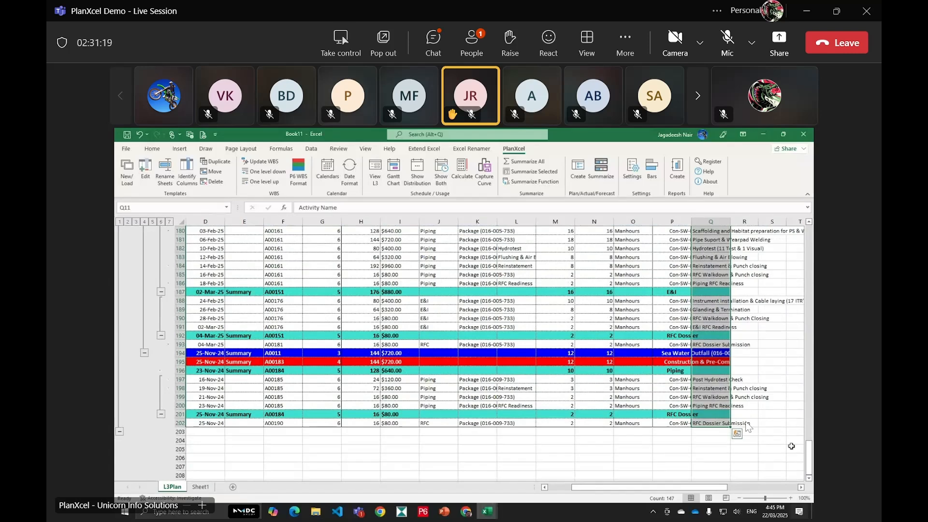
left_click_drag(809, 457, 809, 241)
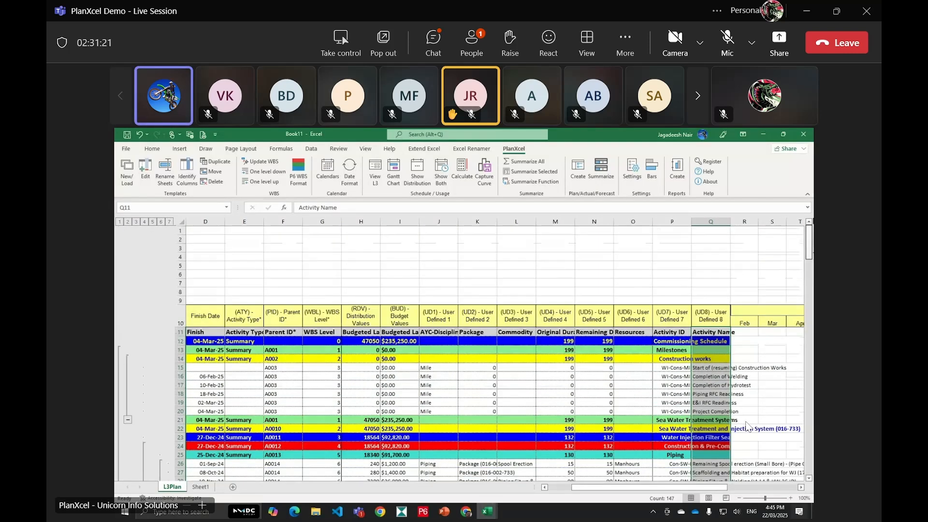
left_click(754, 347)
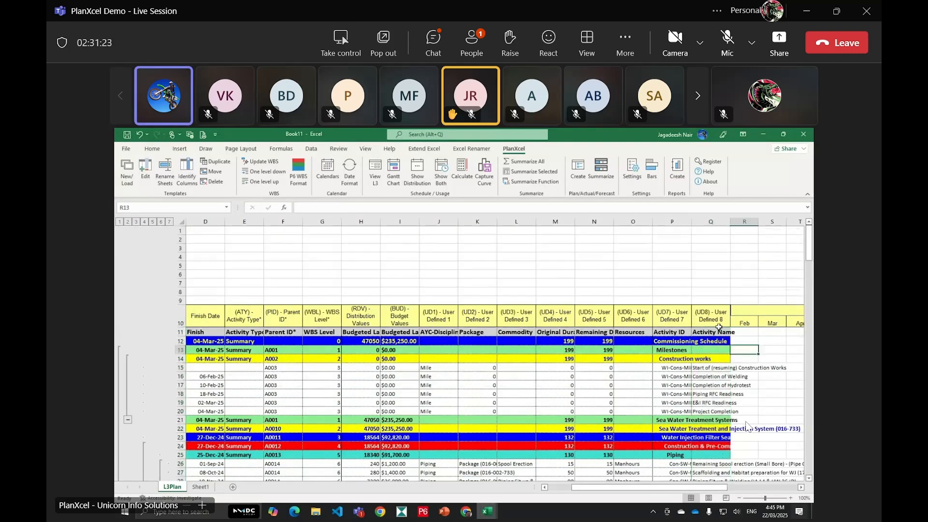
Replace the template headings in row 10 with the header names from row 11 as values, and delete the duplicate row 11
left_click_drag(719, 332, 181, 320)
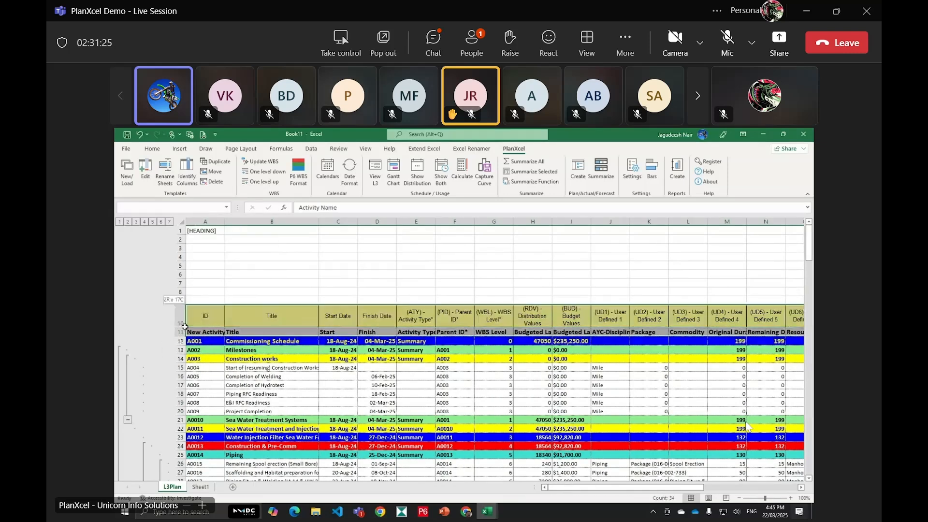
key("ctrl+c")
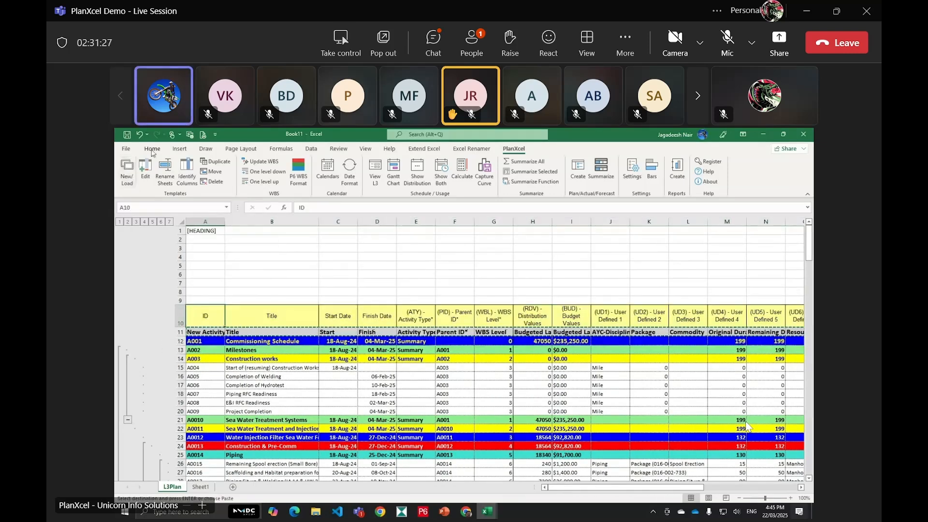
left_click(152, 151)
left_click(126, 184)
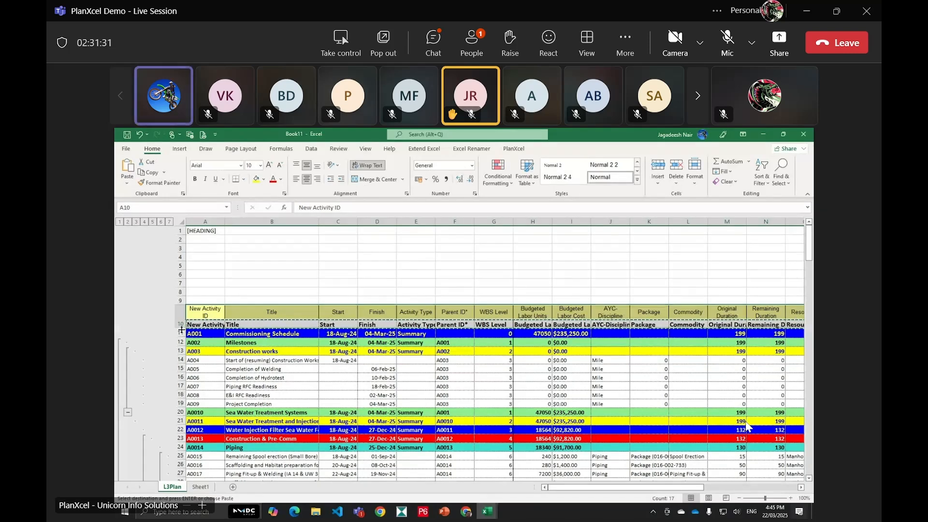
left_click(416, 411)
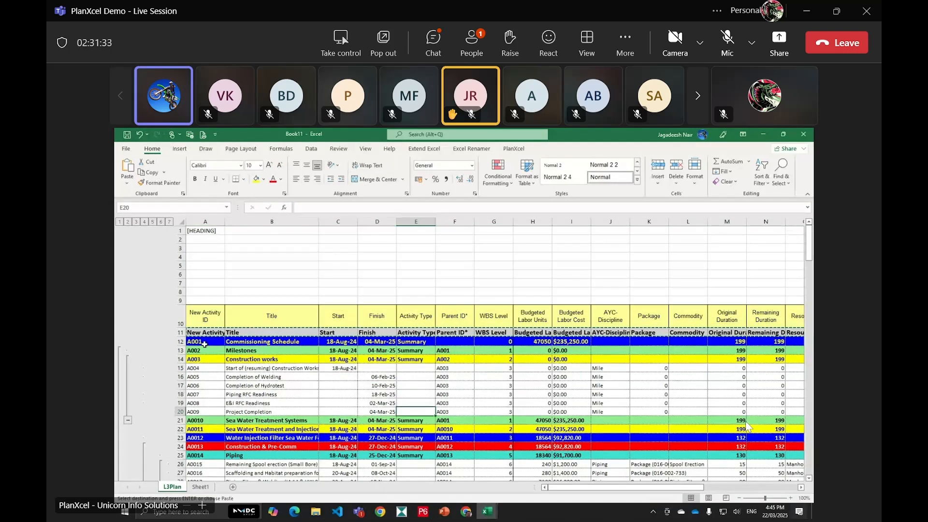
left_click(180, 333)
key("ctrl+minus")
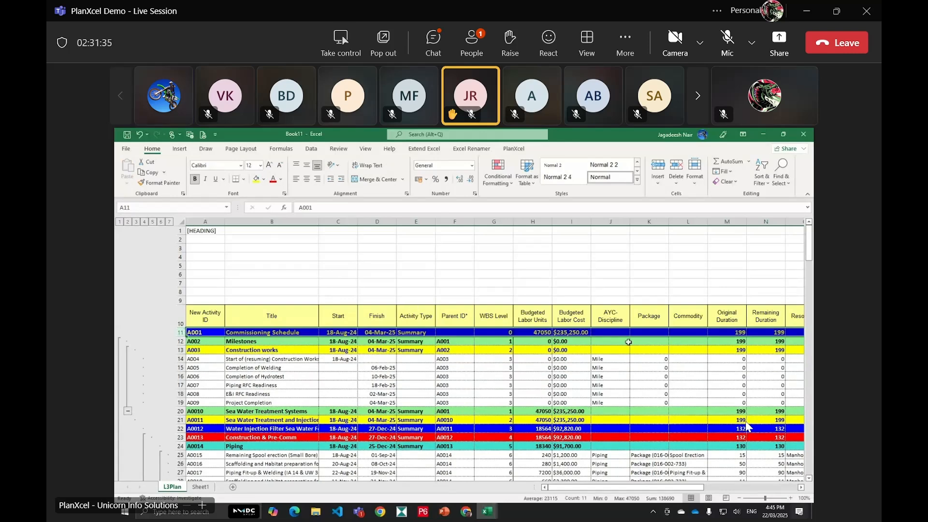
Remove every "$" from the Budgeted Labor Cost column by replacing it with nothing
left_click(571, 333)
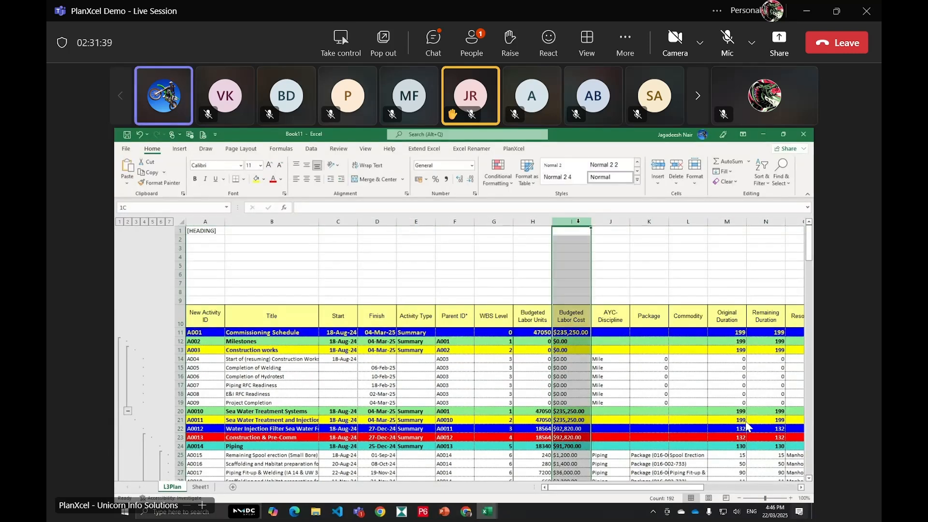
left_click(573, 221)
key("ctrl+f")
type("$")
left_click(247, 334)
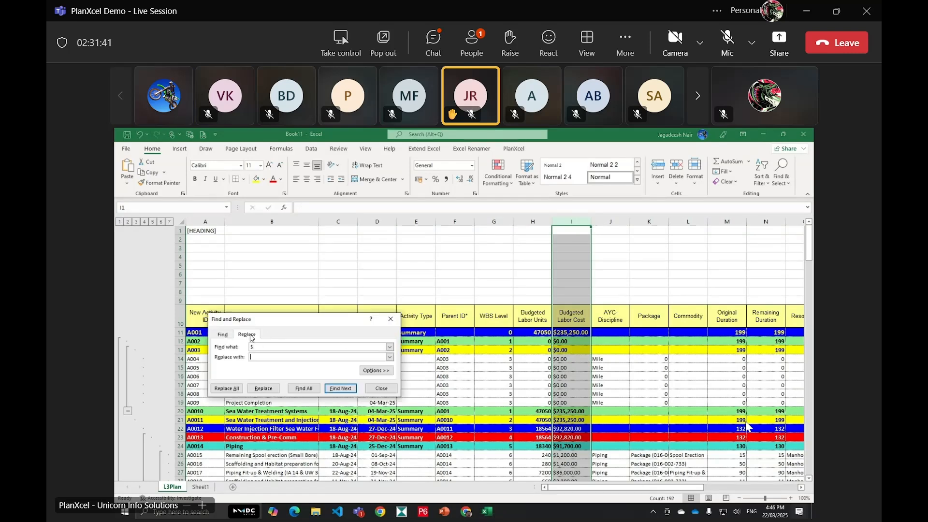
left_click(226, 389)
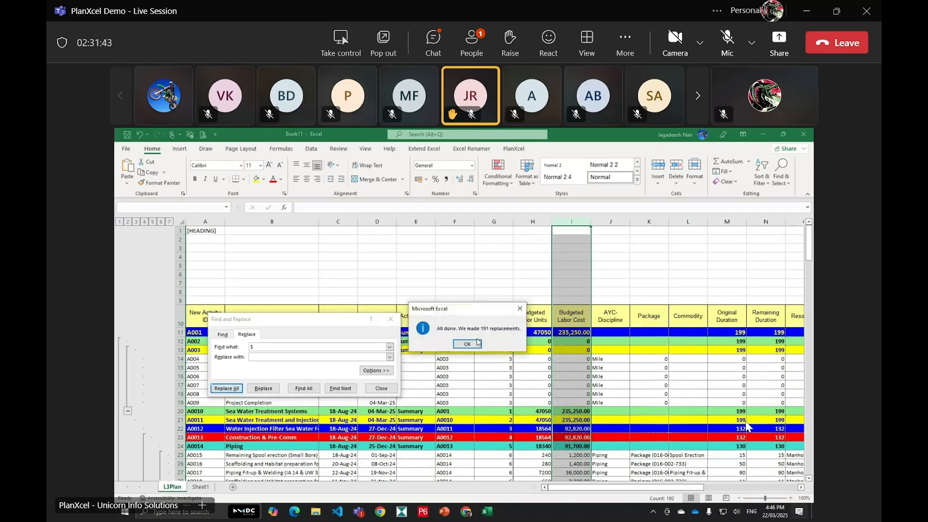
left_click(467, 344)
key("Escape")
Copy the Commissioning Schedule's budgeted labor units and cost from H11:I11 to H7:I7
scroll(571, 284, "down", 3)
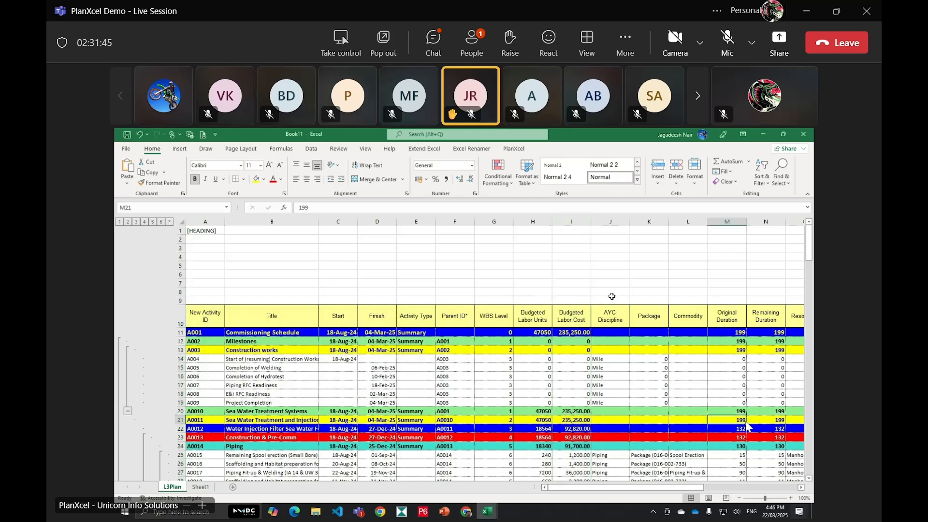
left_click(612, 290)
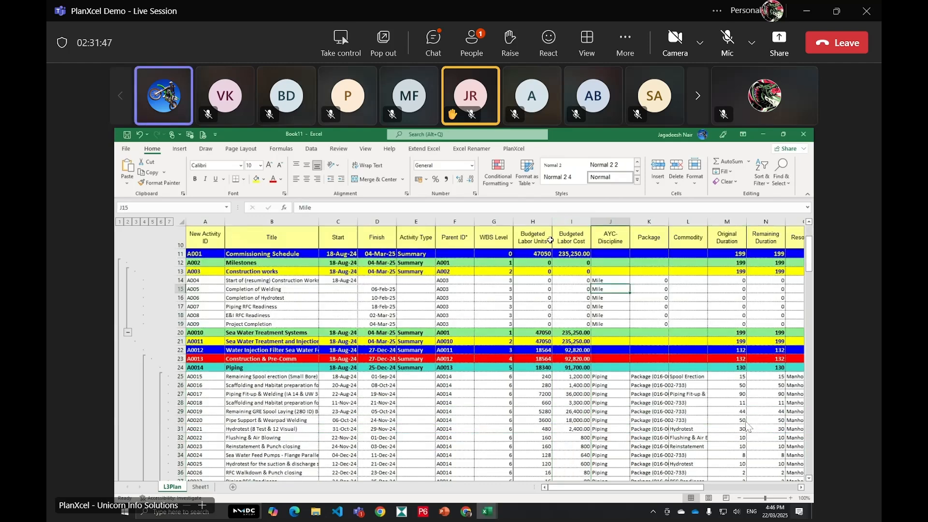
left_click(545, 254)
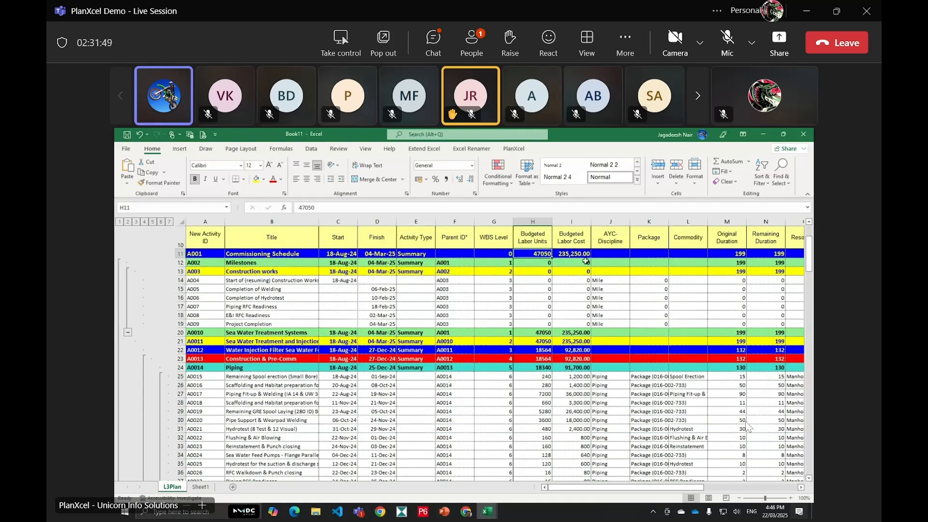
scroll(586, 261, "up", 3)
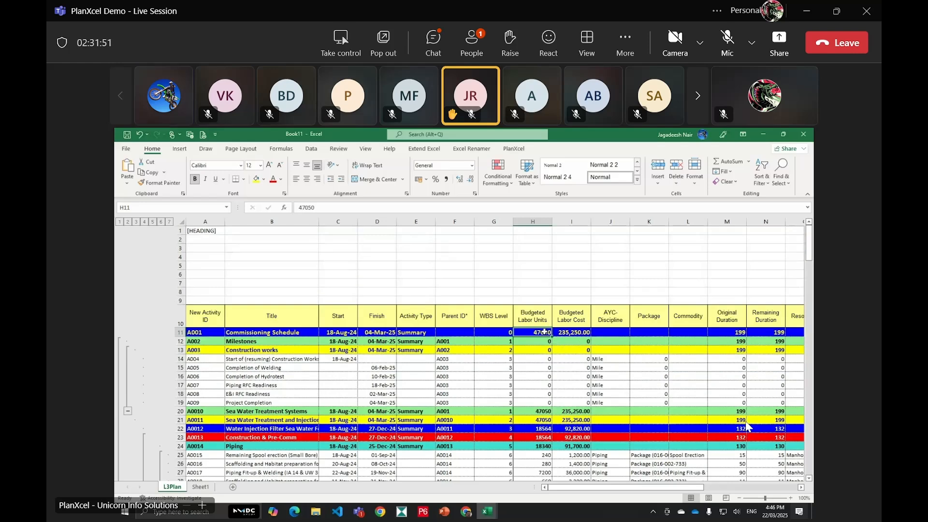
left_click_drag(541, 333, 575, 333)
key("ctrl+c")
left_click(533, 284)
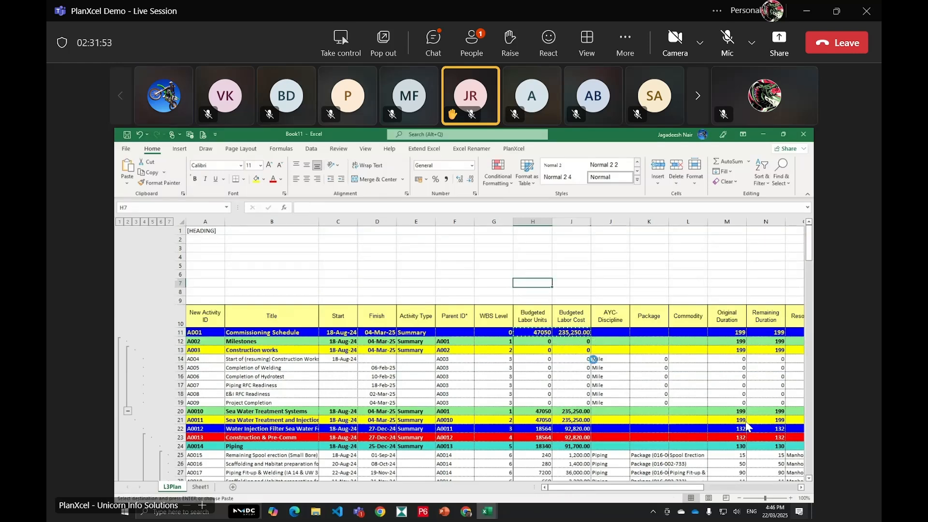
key("ctrl+v")
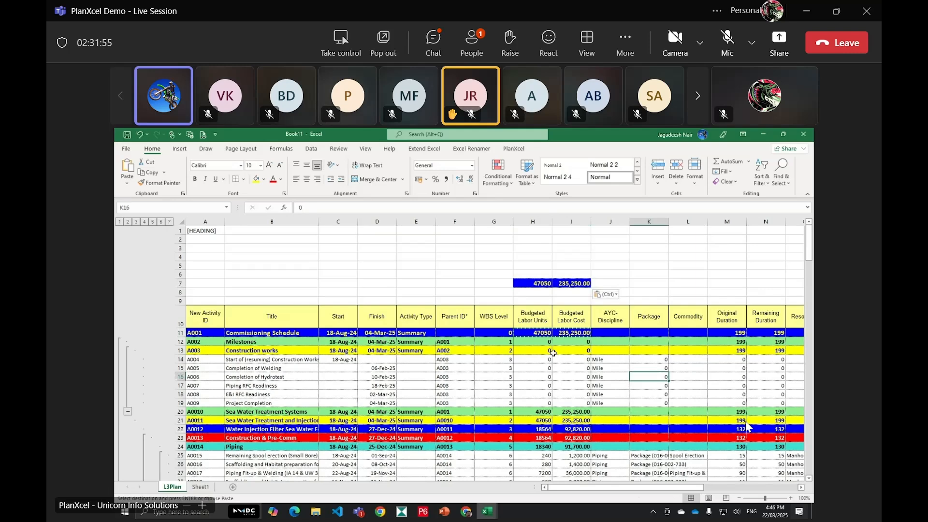
Run the PlanXcel schedule calculation on the L3Plan sheet
left_click_drag(673, 487, 649, 489)
left_click(511, 150)
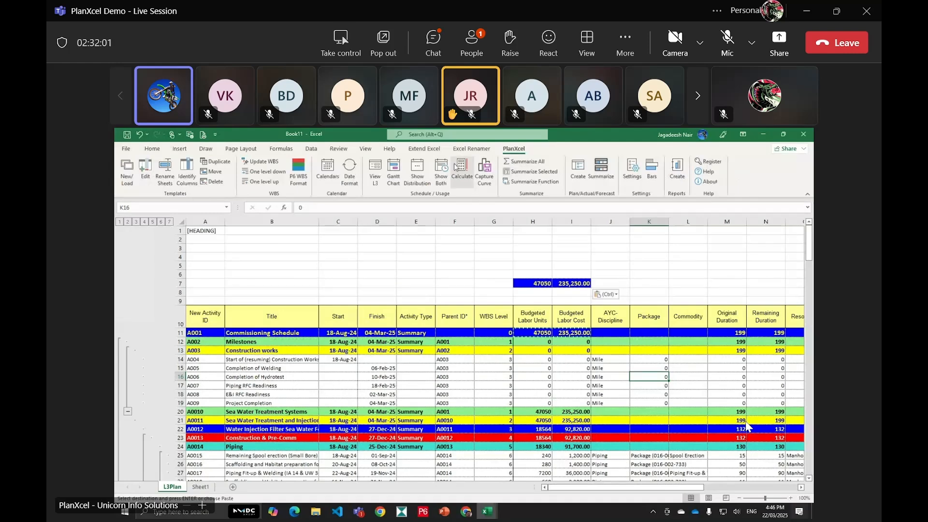
left_click(462, 177)
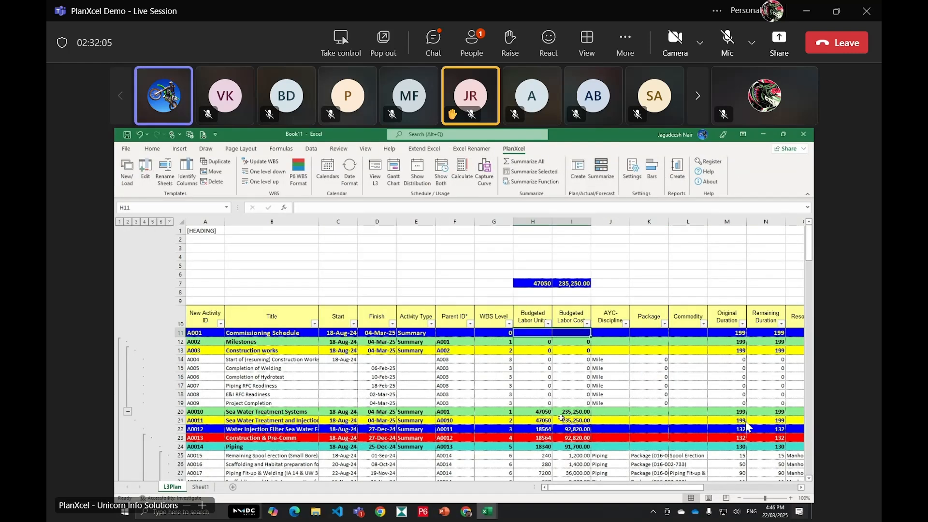
Clear the budgeted labor units and costs in H20:I23 and recalculate the schedule
left_click_drag(542, 413, 569, 437)
key("Delete")
left_click(673, 403)
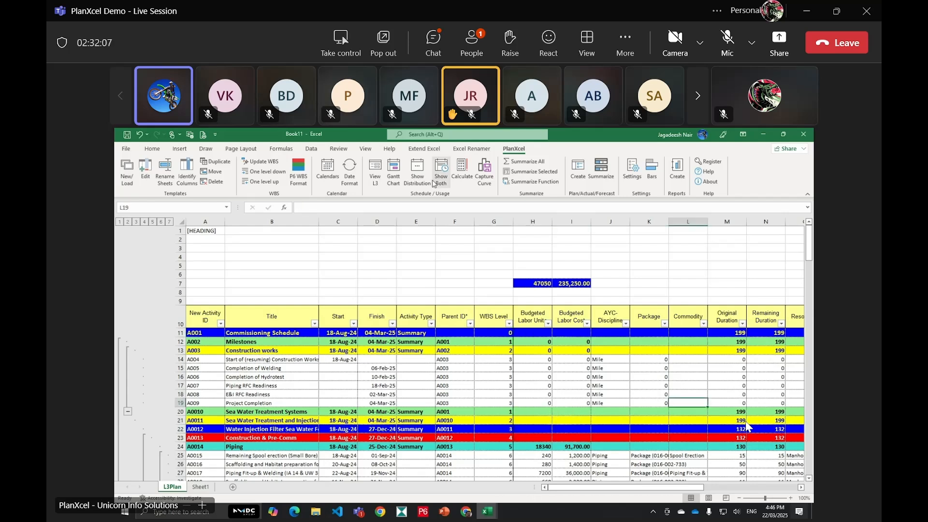
left_click(472, 173)
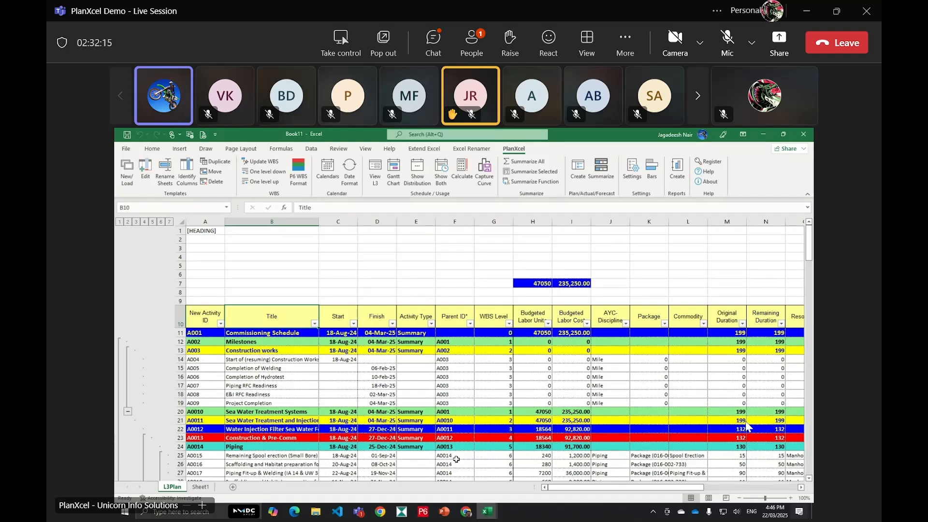
Copy the Commissioning Schedule's start and finish dates from C11:D11 to C7:D7
left_click_drag(339, 333, 372, 332)
key("ctrl+c")
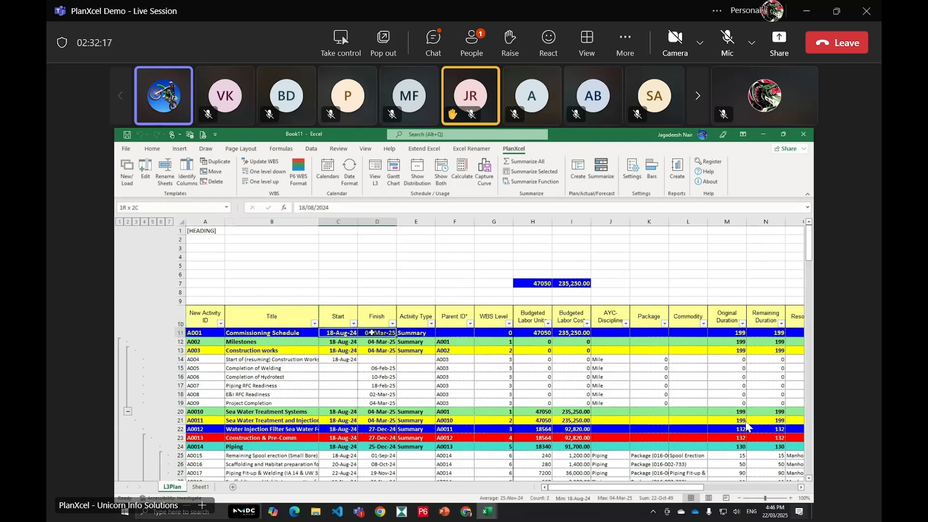
key("ctrl+v")
left_click(339, 283)
key("ctrl+v")
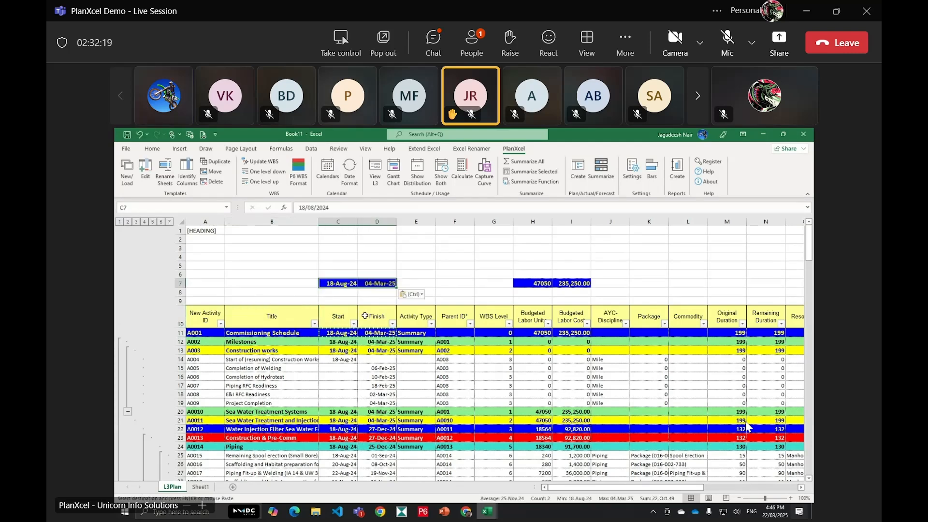
Clear the start and finish dates in C11:D13 and update the WBS
left_click_drag(339, 333, 379, 350)
key("Delete")
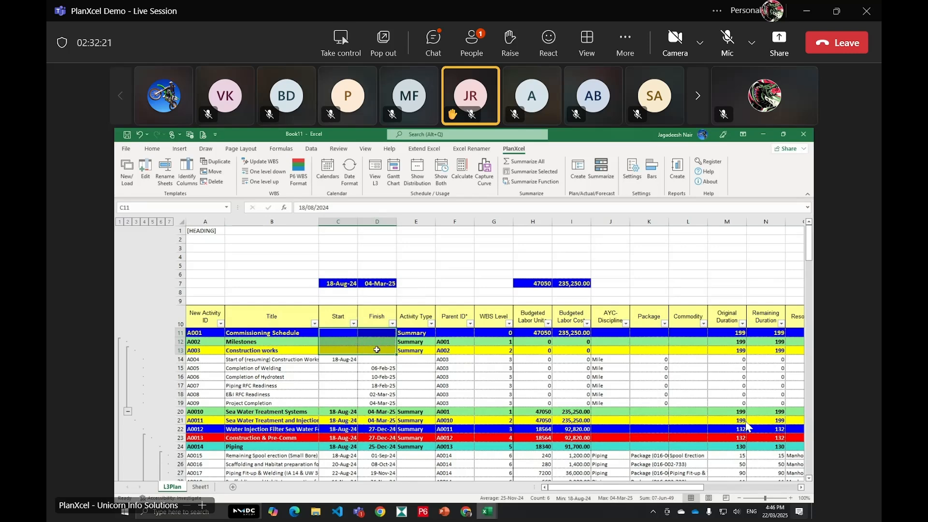
left_click(494, 411)
left_click(273, 162)
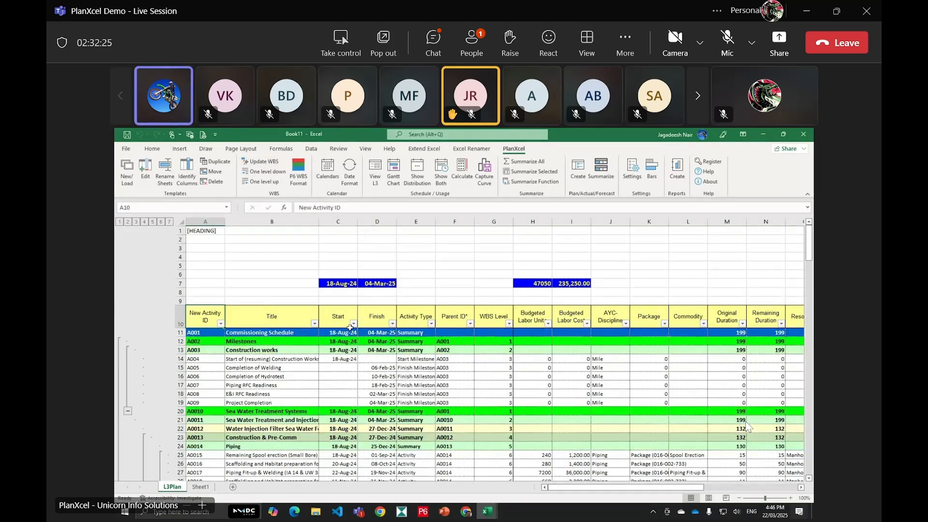
Compare the Commissioning Schedule's dates with the row 7 copies and recalculate the schedule to refill the budgeted labor summaries
left_click_drag(338, 333, 374, 335)
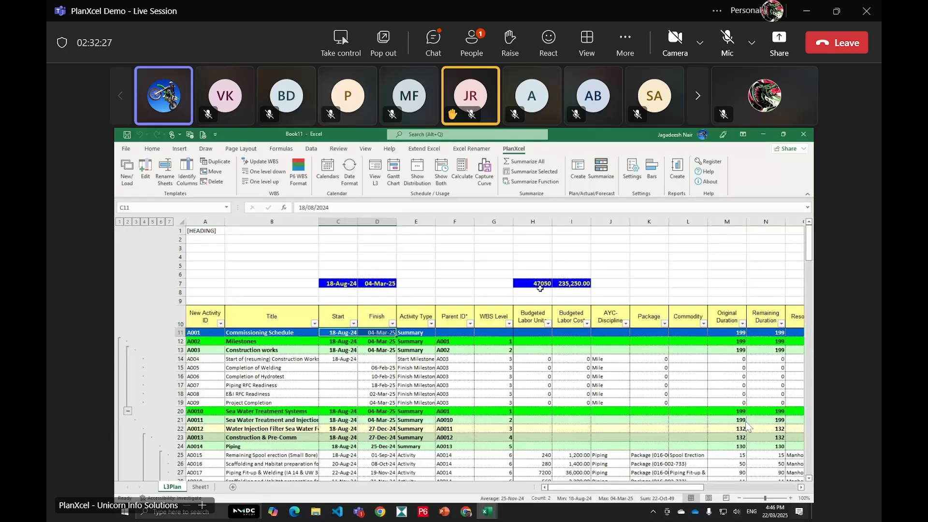
left_click_drag(540, 288, 574, 285)
left_click(467, 178)
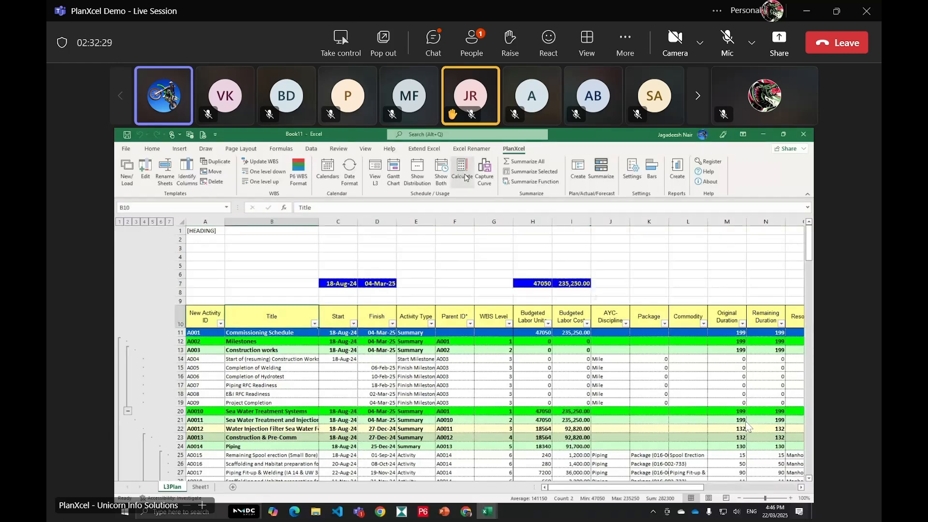
left_click(533, 404)
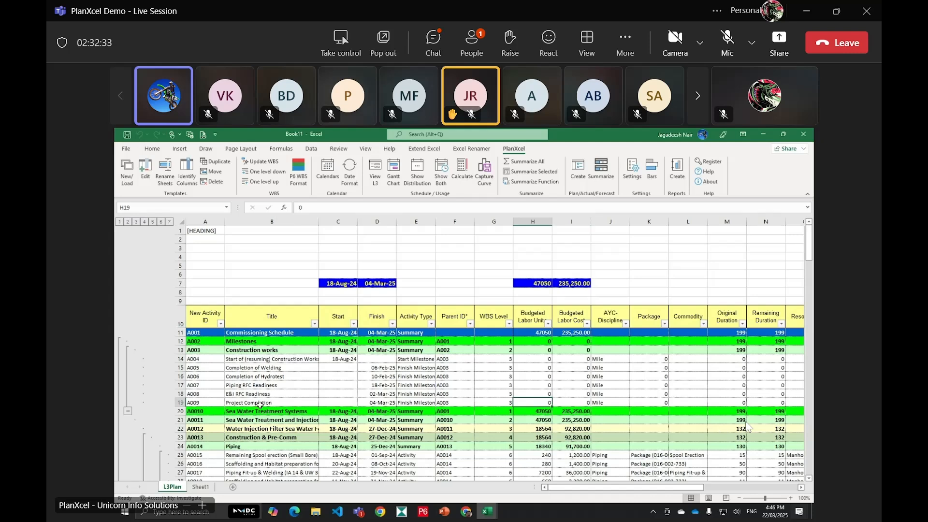
Review the Start column's filter values, and enter the sample date "02-Feb-24 A" in C3 and remove it
left_click(353, 323)
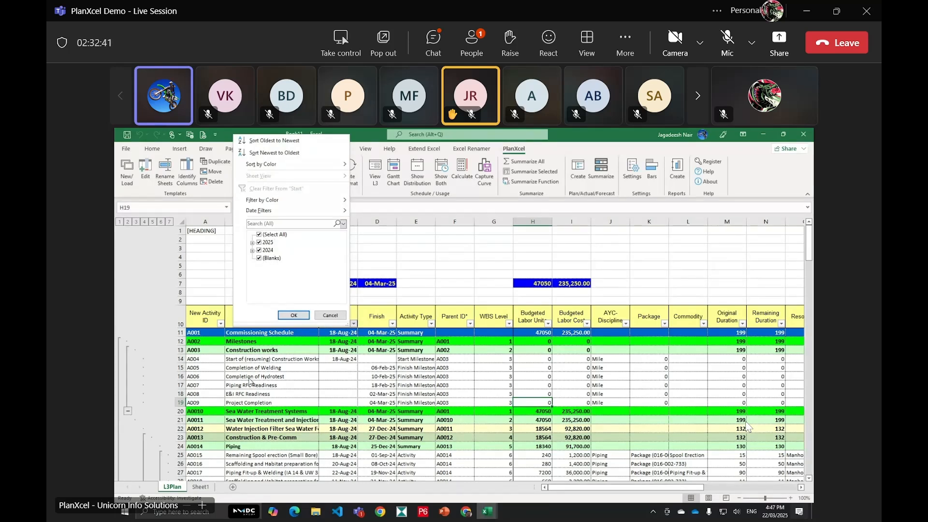
left_click(330, 315)
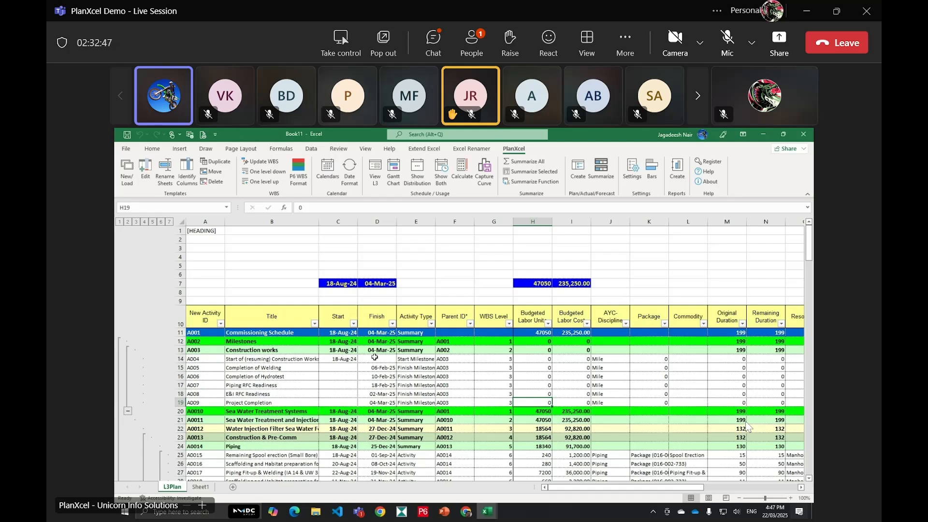
left_click(341, 249)
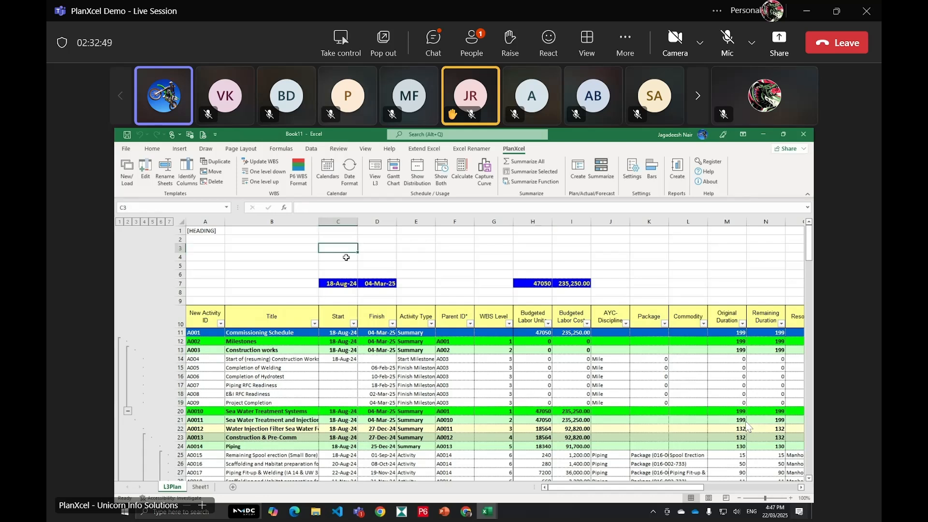
type("02-")
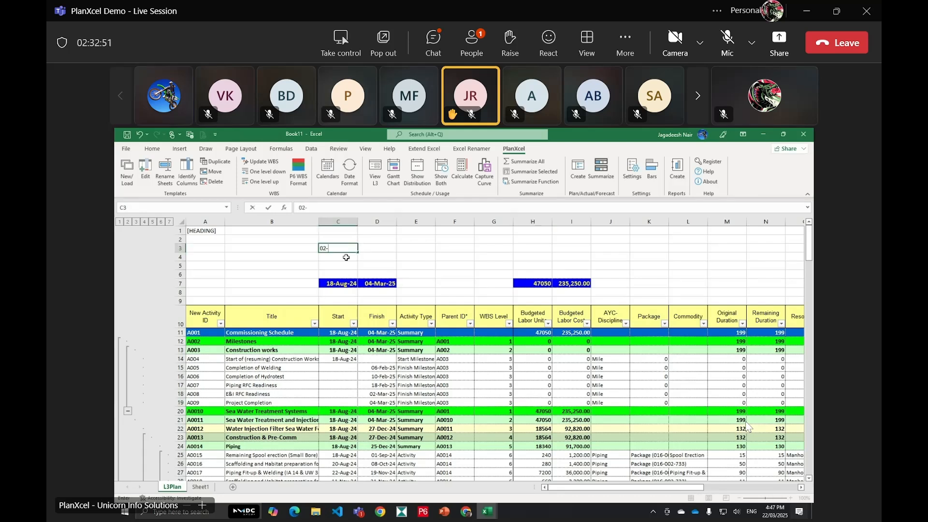
type("Feb")
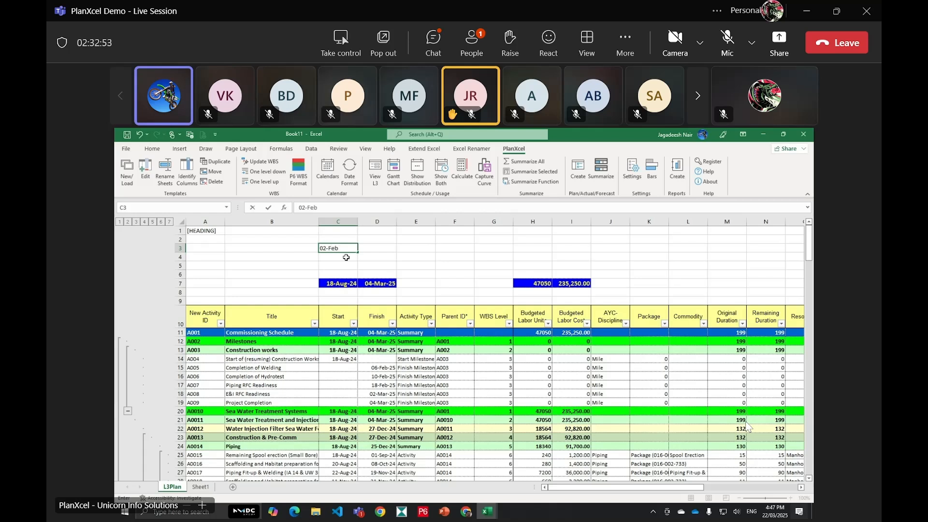
type("-24")
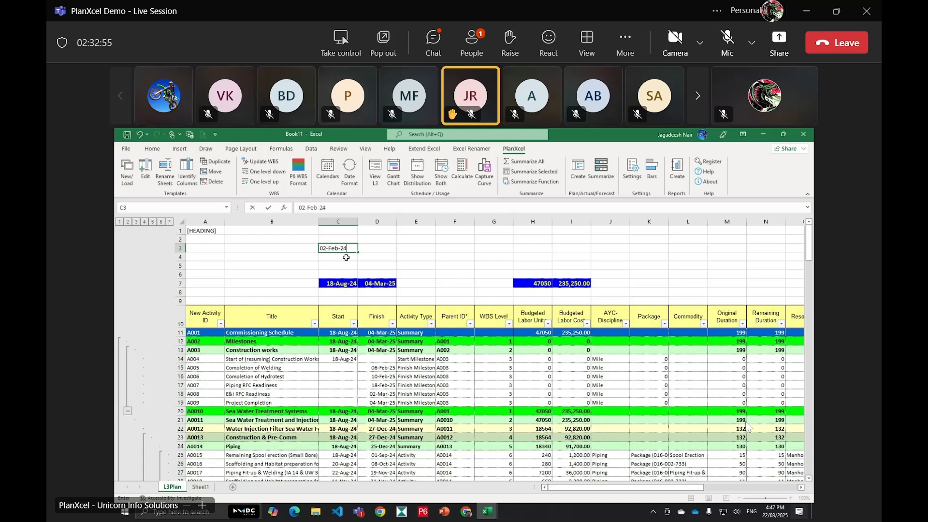
type(" A")
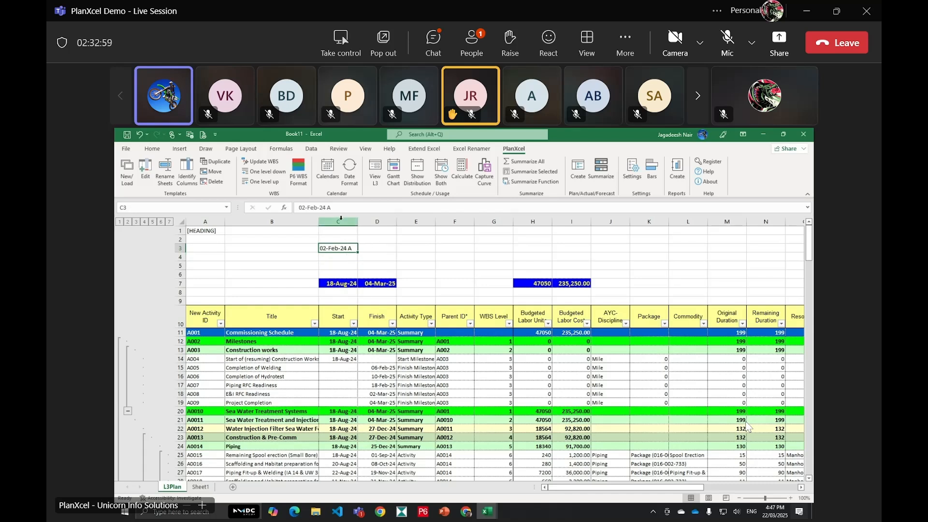
key("Escape")
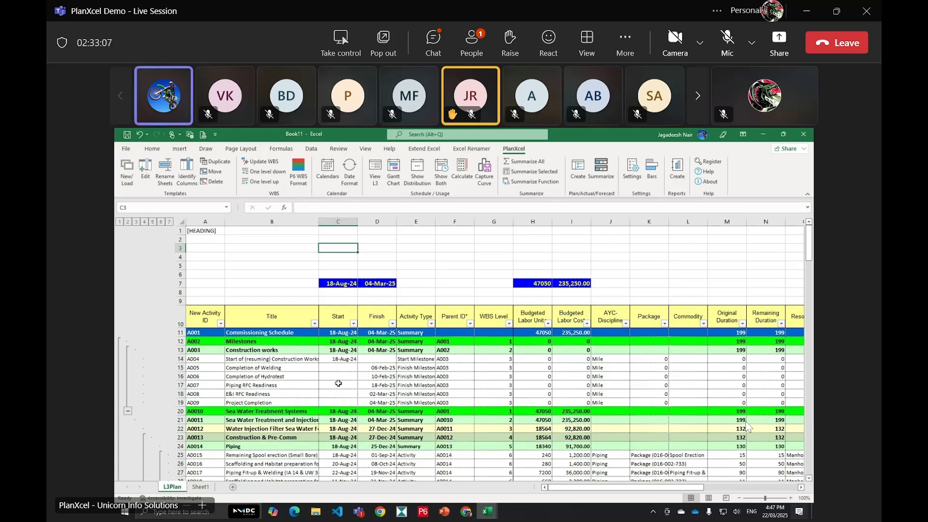
Freeze panes at cell J11 to keep the heading rows and columns A to I fixed
mouse_move(649, 488)
left_mouse_down()
mouse_move(765, 481)
mouse_move(656, 486)
left_mouse_up()
scroll(521, 354, "down", 1)
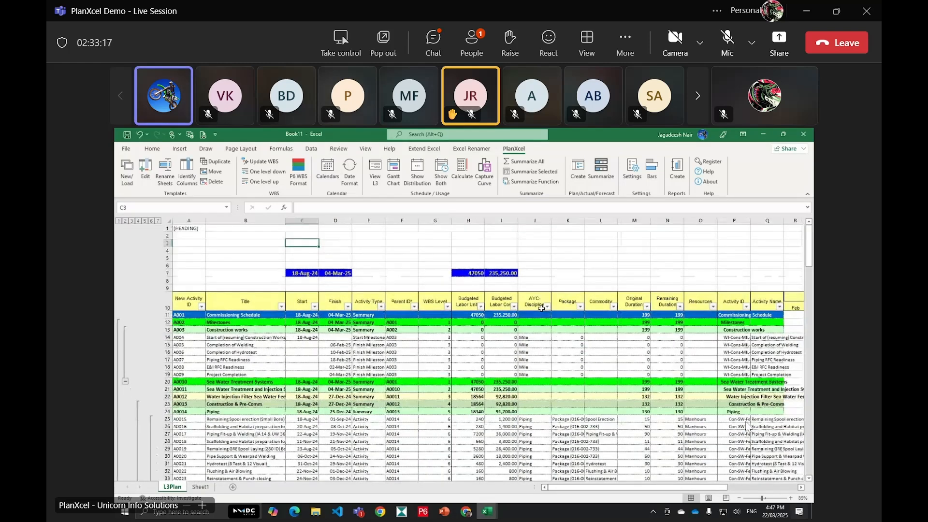
left_click(538, 314)
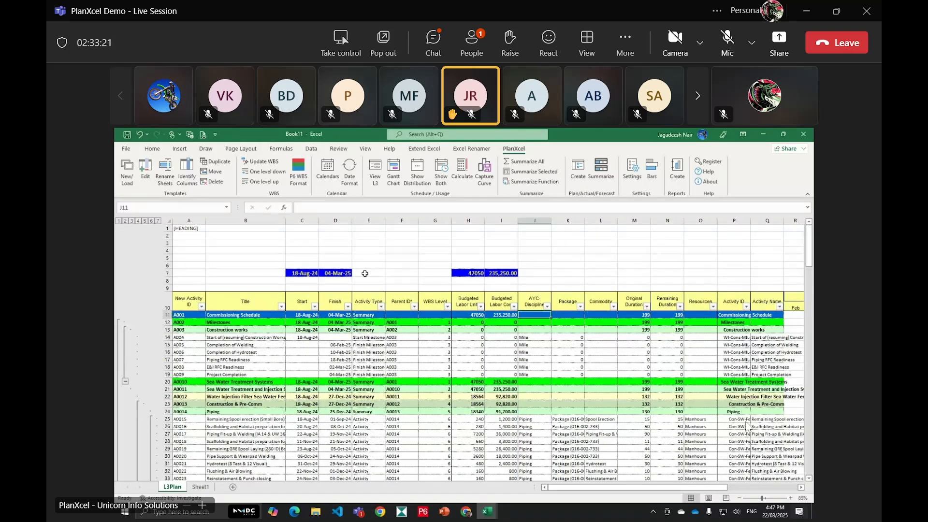
scroll(365, 273, "down", 2)
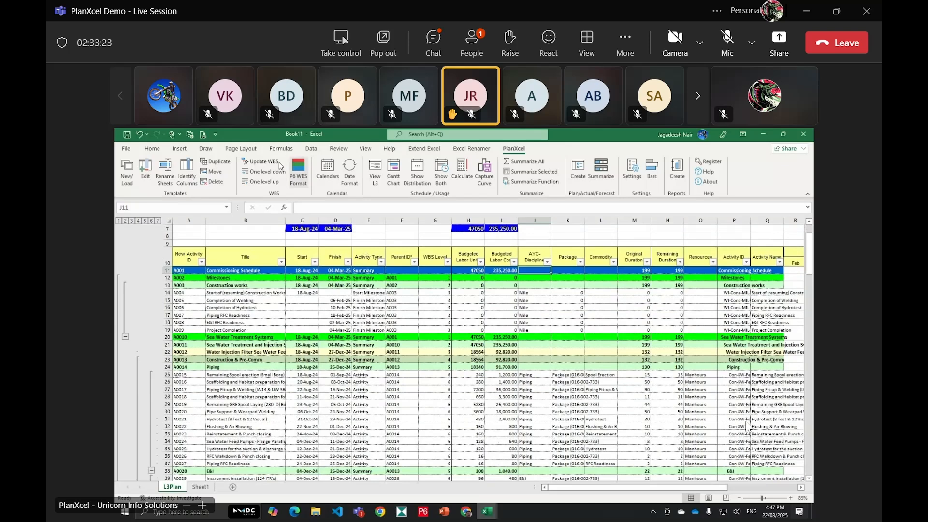
scroll(367, 242, "up", 1)
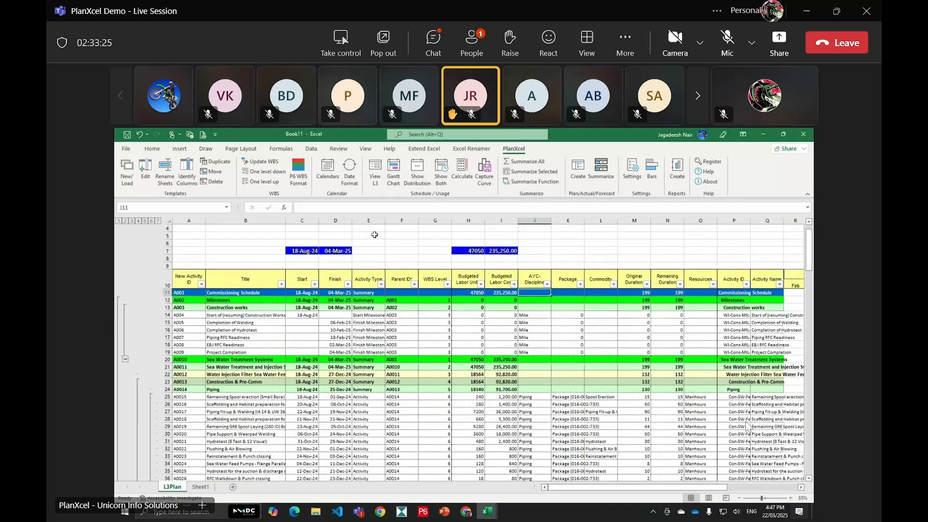
left_click_drag(290, 243, 503, 251)
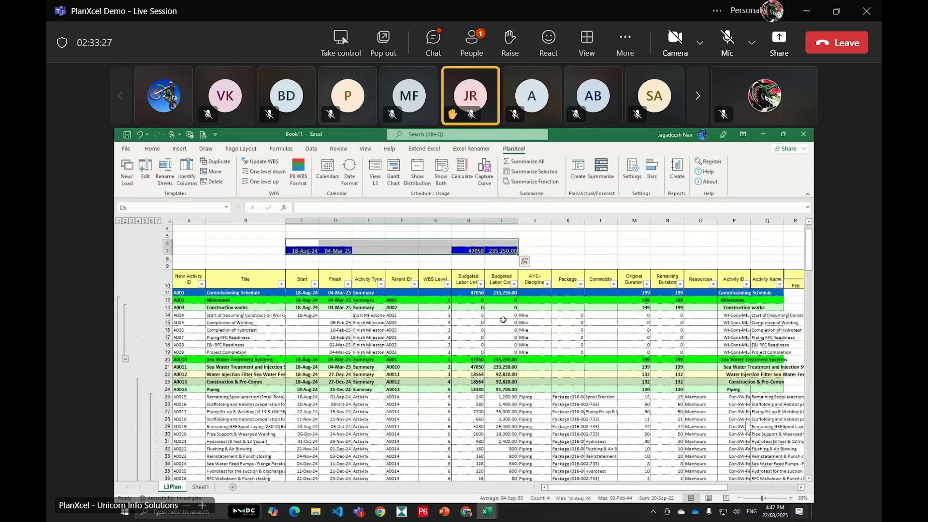
left_click(528, 294)
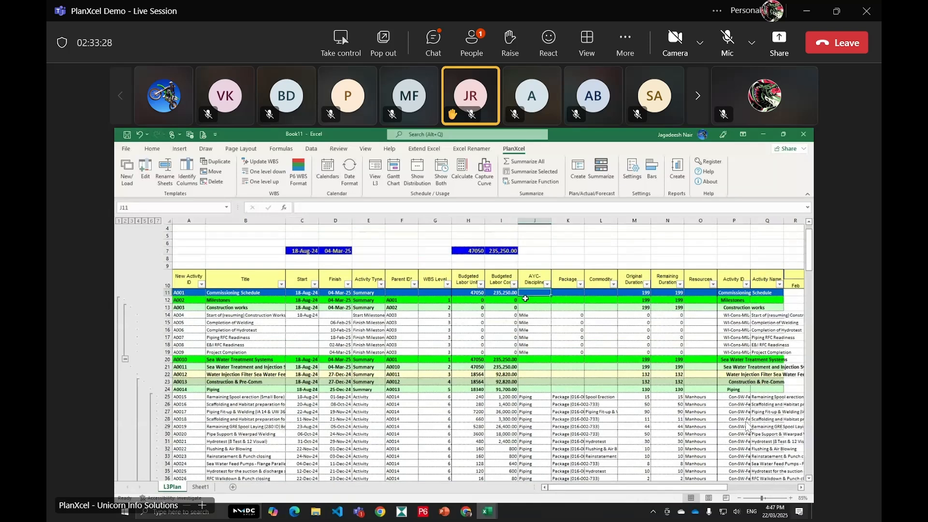
left_click(365, 149)
left_click(411, 182)
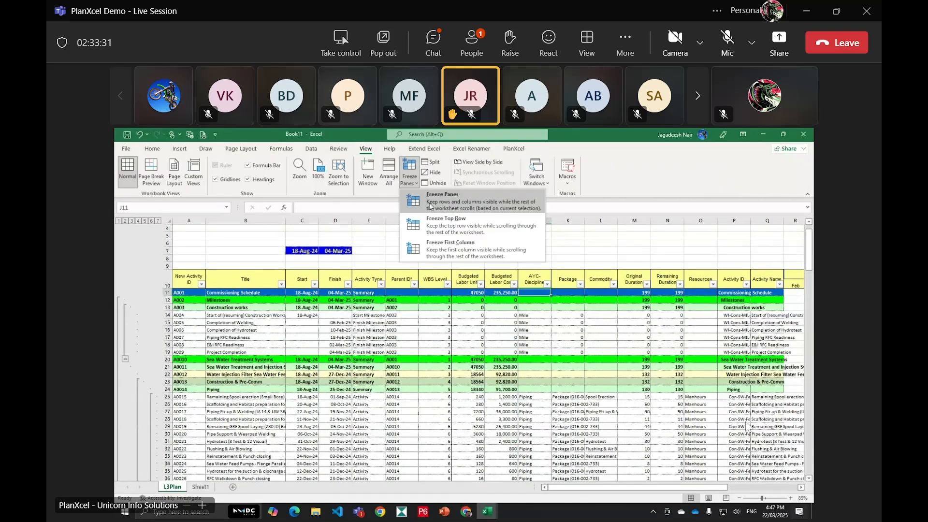
left_click(429, 202)
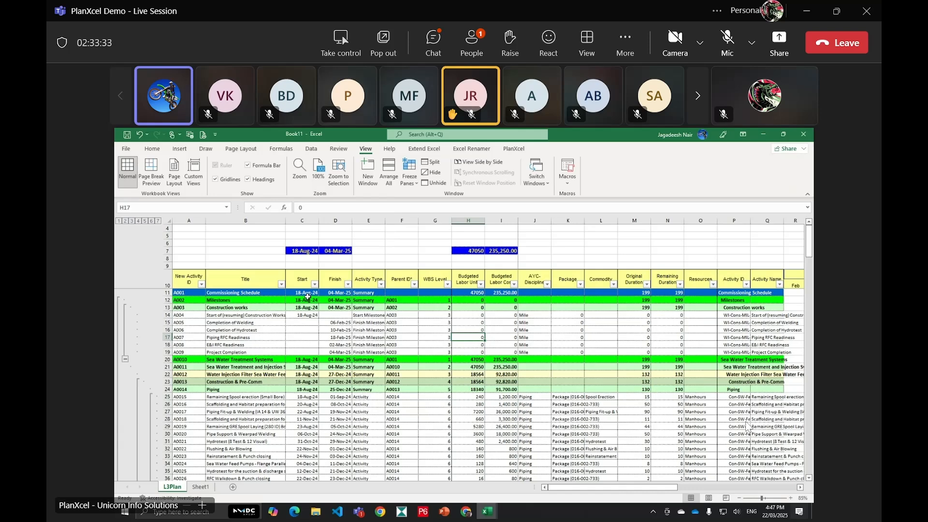
Set the PlanXcel calendar display start date to 01-Jul-25 and apply the changes
left_click_drag(302, 293, 339, 293)
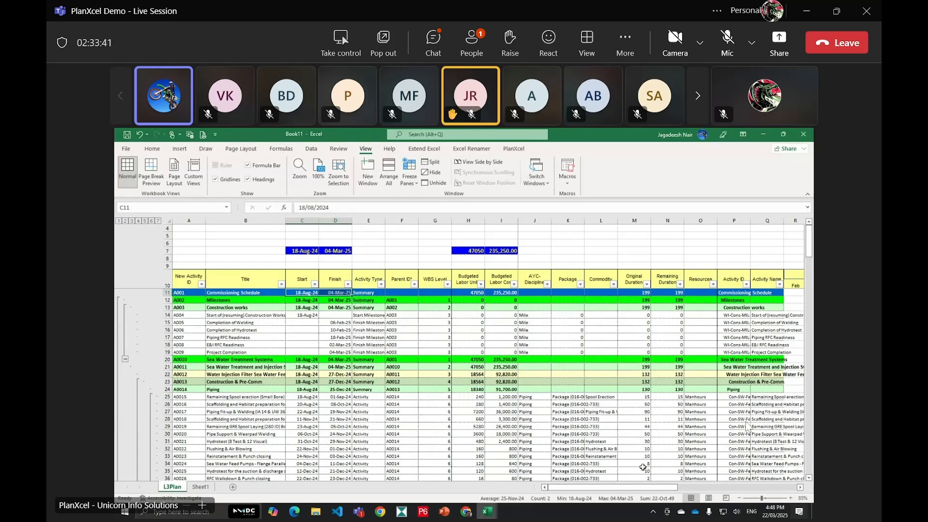
left_click_drag(661, 488, 735, 489)
left_click(574, 281)
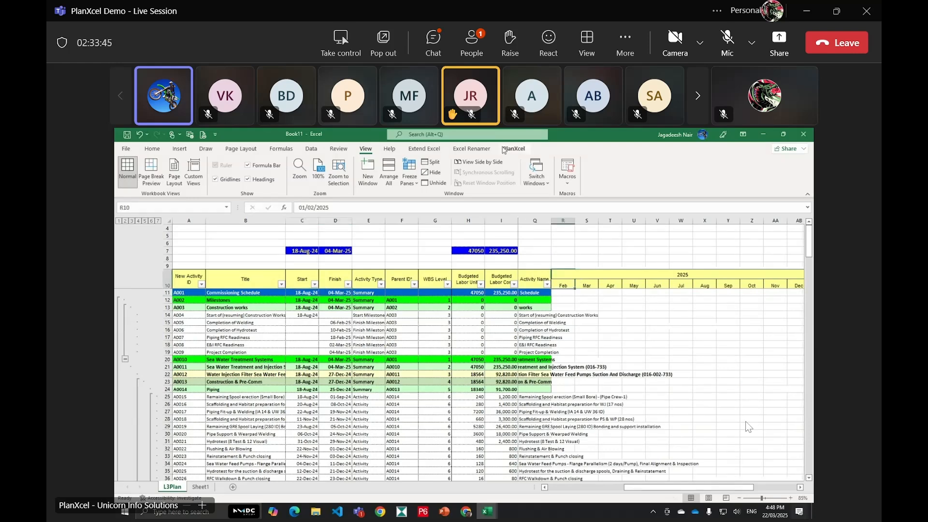
left_click(514, 148)
left_click(633, 169)
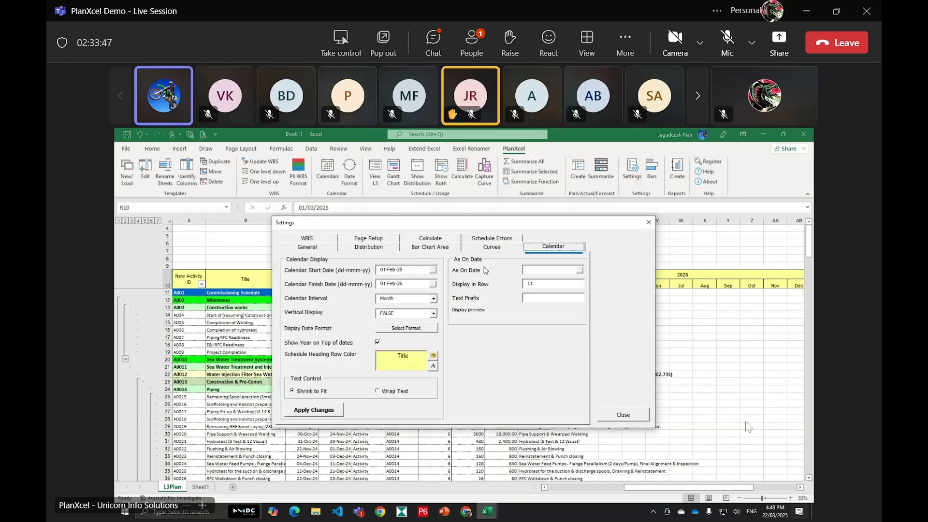
left_click(433, 269)
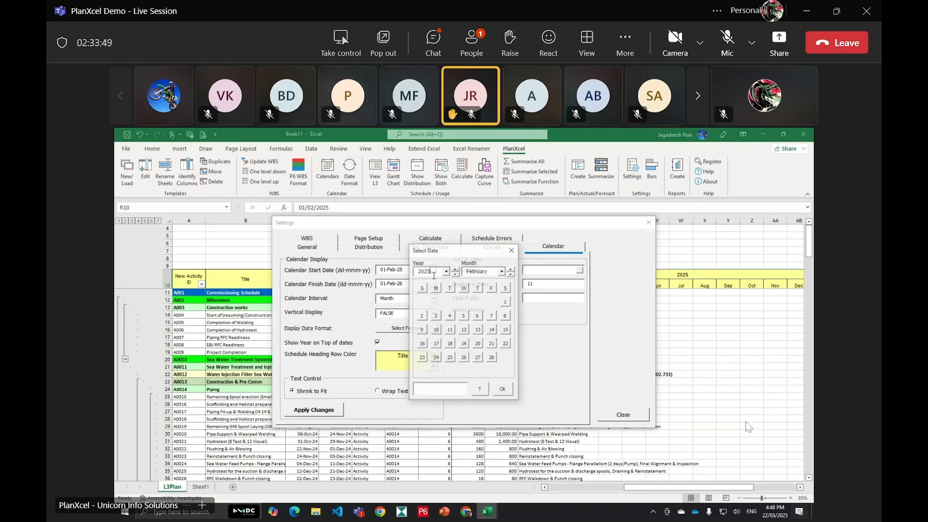
left_click(503, 272)
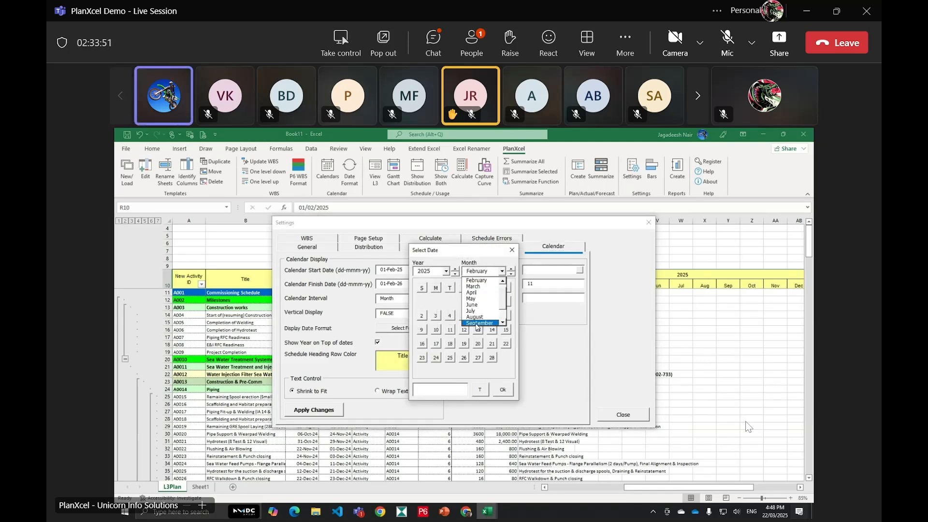
left_click(486, 312)
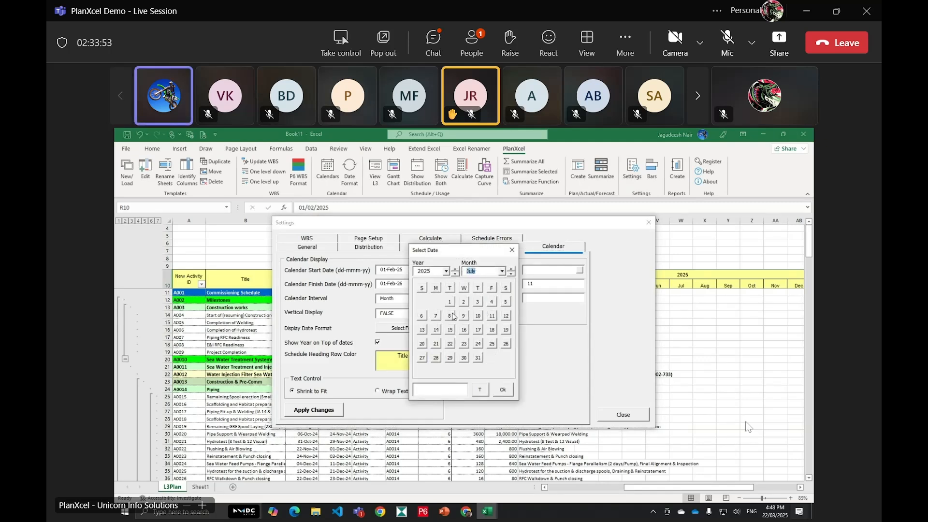
left_click(449, 302)
left_click(447, 271)
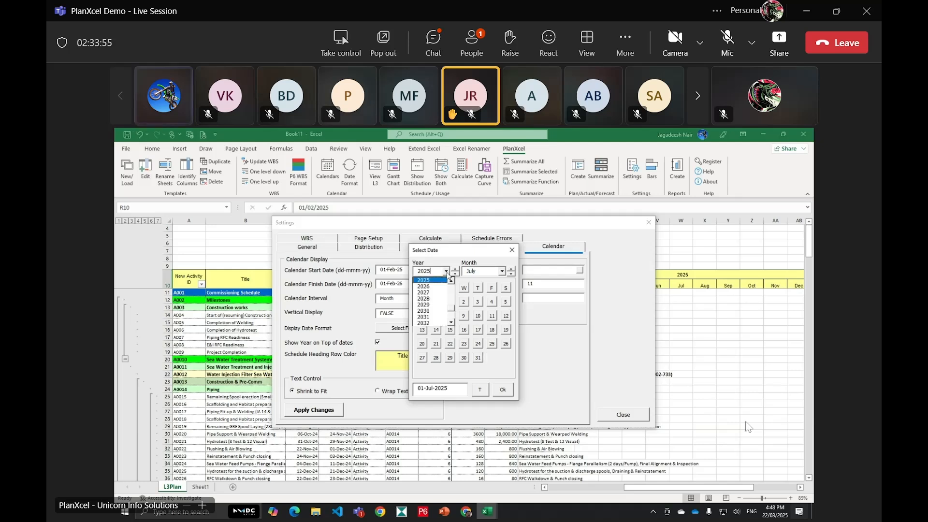
scroll(433, 295, "up", 1)
left_click(438, 286)
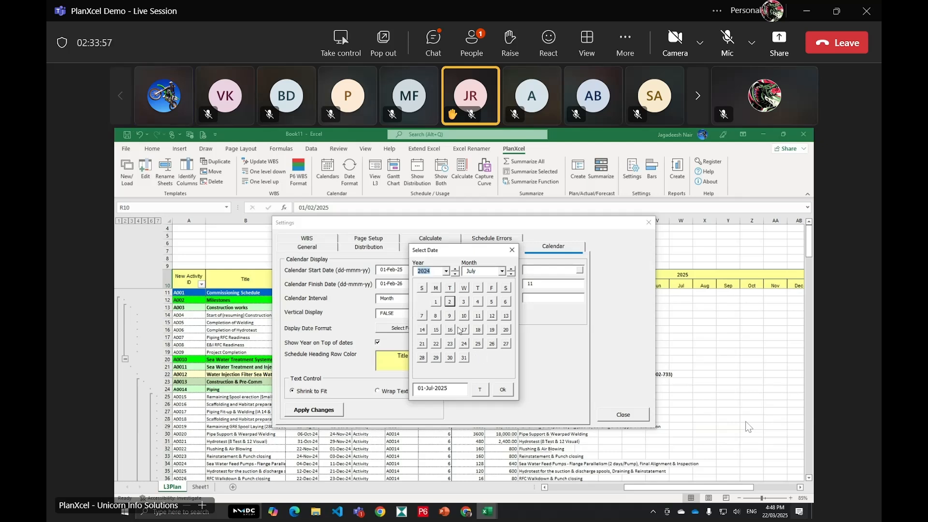
left_click(502, 390)
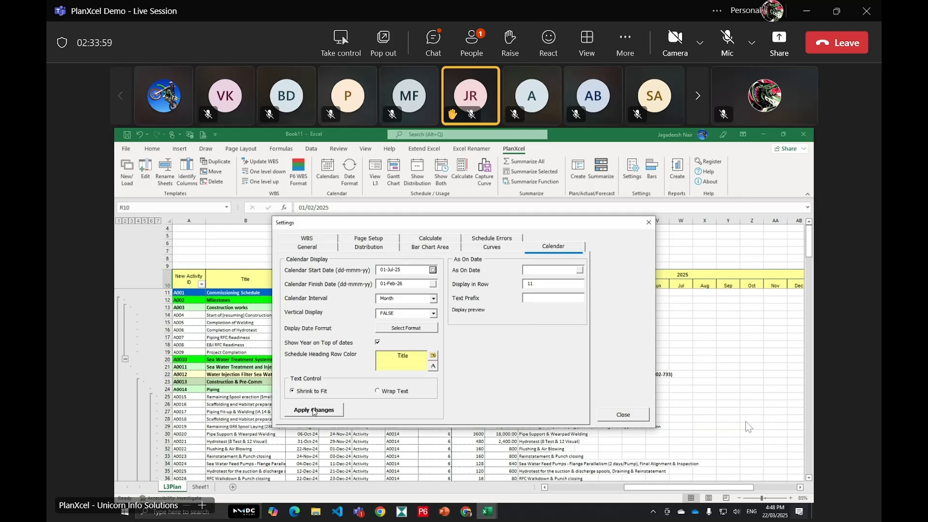
left_click(316, 411)
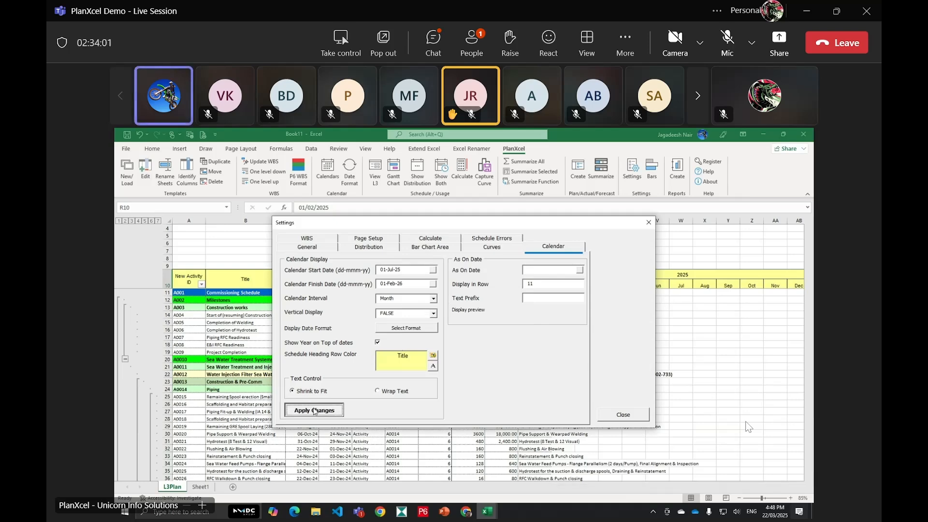
Close the calendar settings and review the months in the timeline heading cells R10 to Z10
left_click(641, 412)
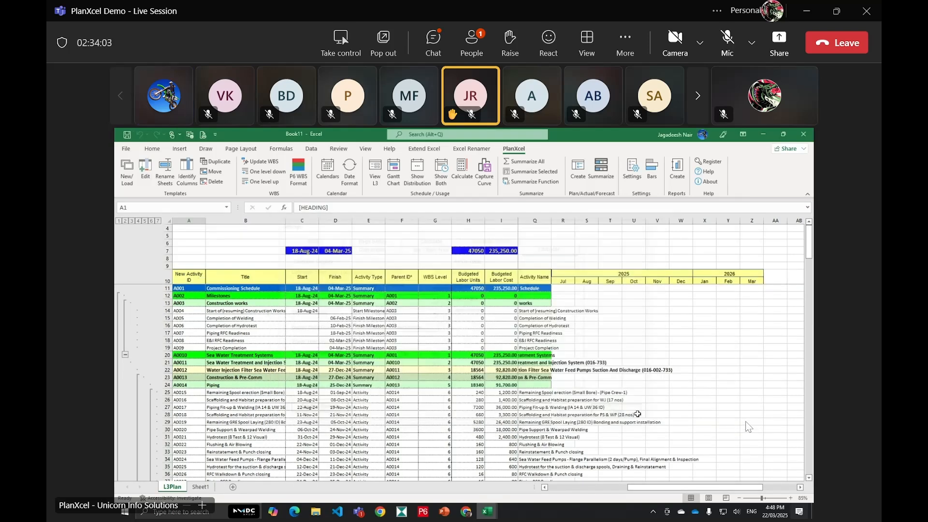
left_click_drag(560, 281, 752, 280)
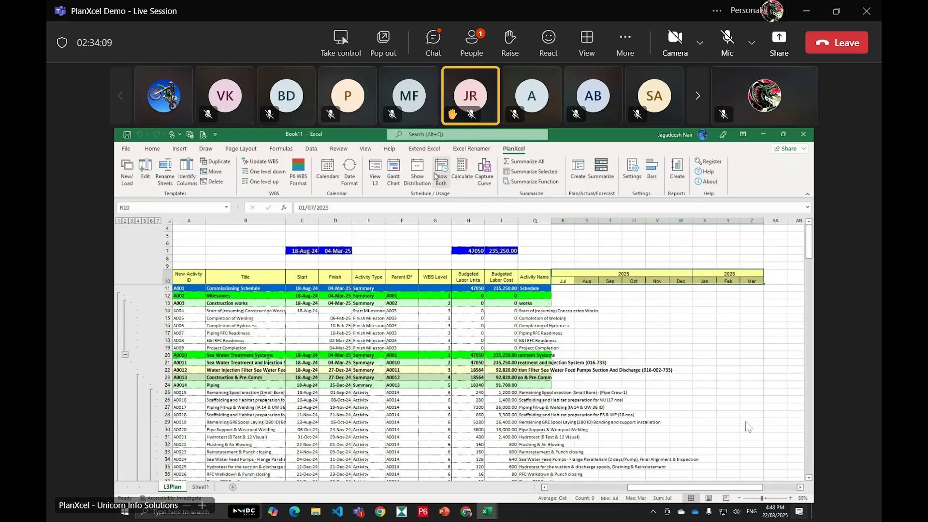
left_click(728, 370)
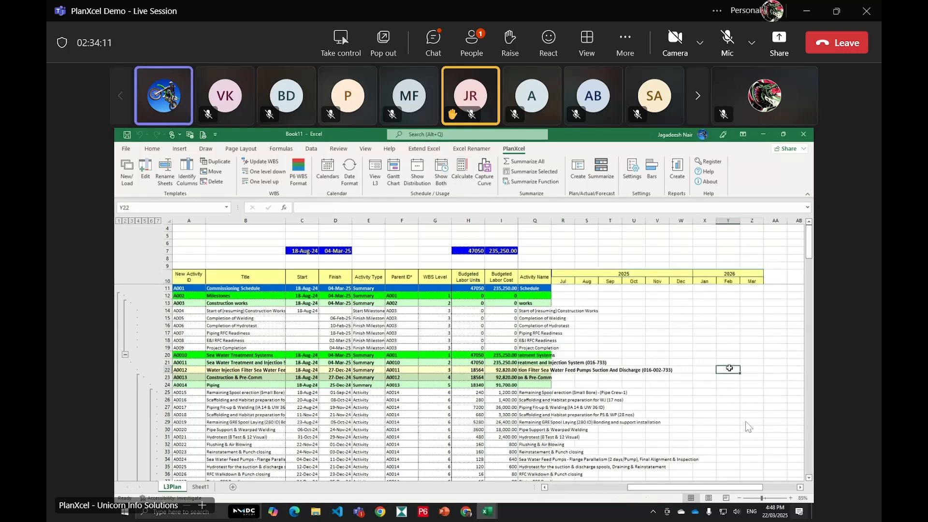
left_click_drag(574, 285, 763, 280)
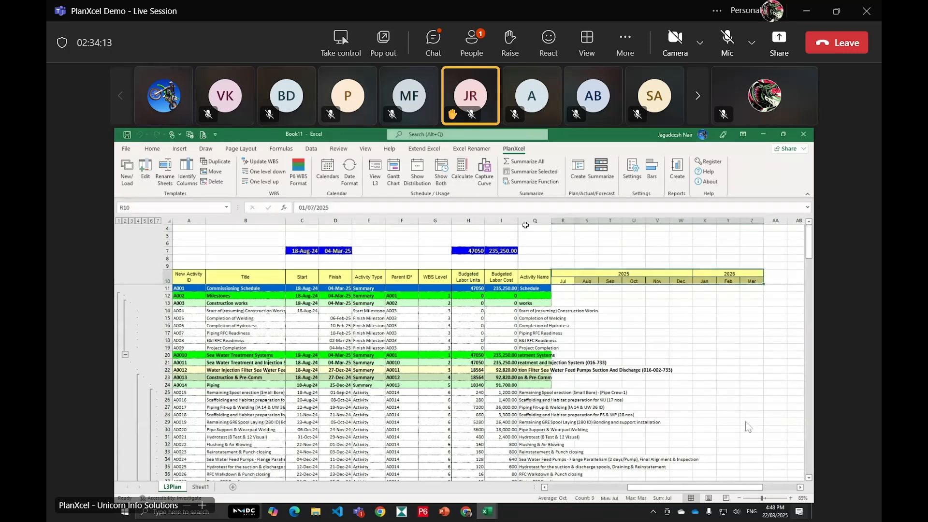
left_click_drag(610, 329, 635, 329)
left_click_drag(564, 283, 755, 282)
Set the PlanXcel calendar display start date to 01-Jul-24
left_click(634, 171)
left_click(433, 269)
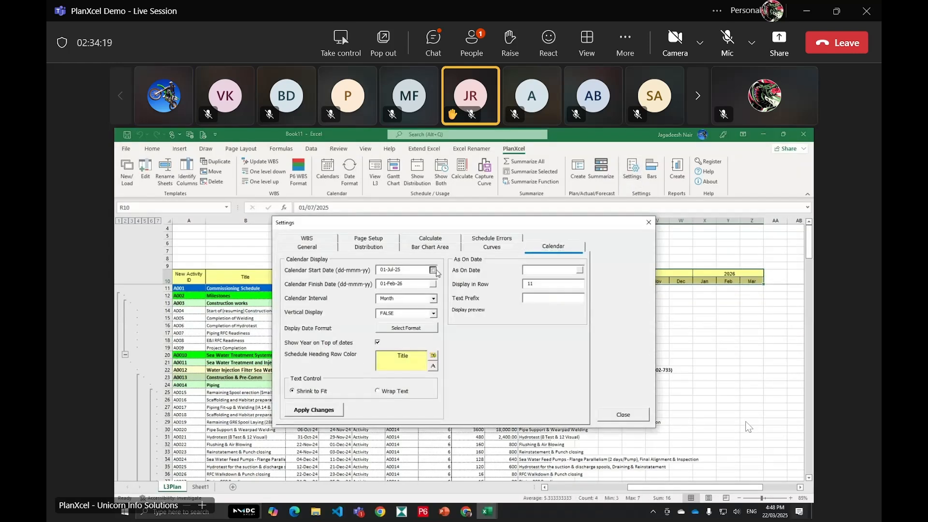
left_click(445, 271)
left_click(452, 281)
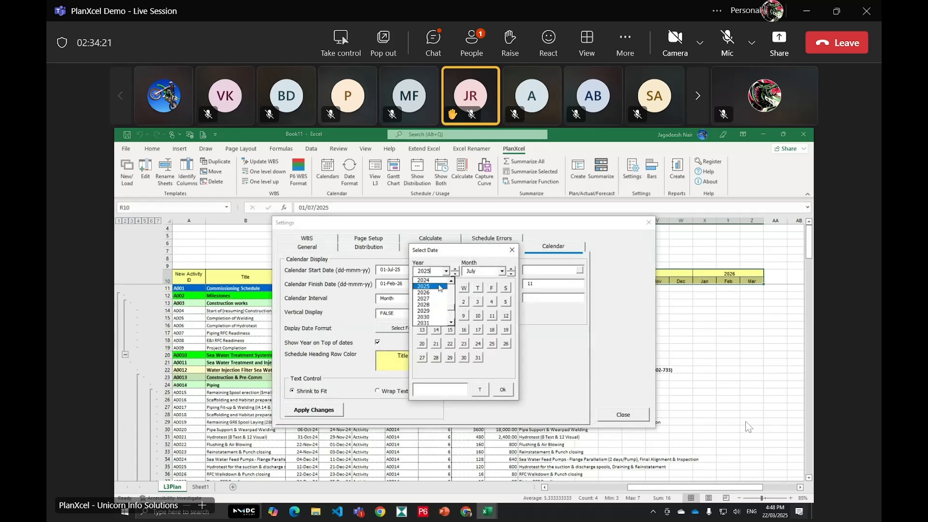
left_click(437, 281)
left_click(437, 302)
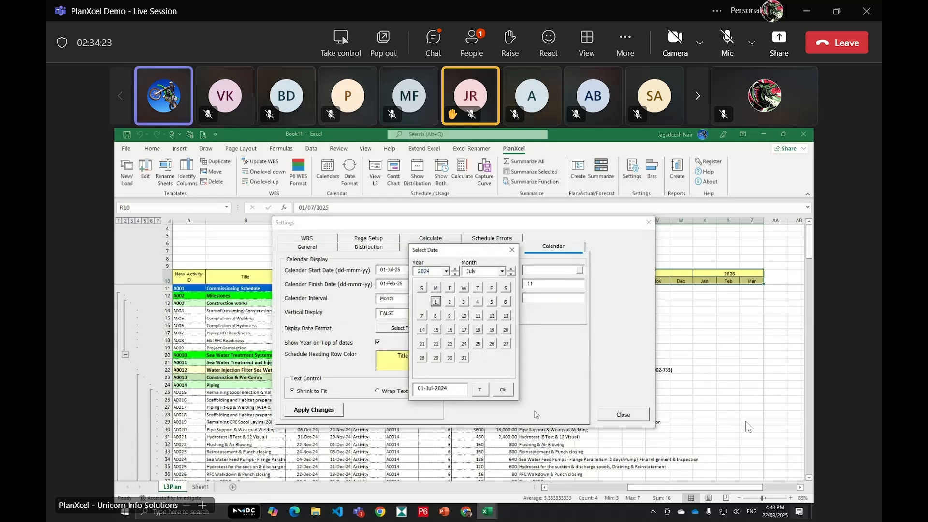
left_click(503, 390)
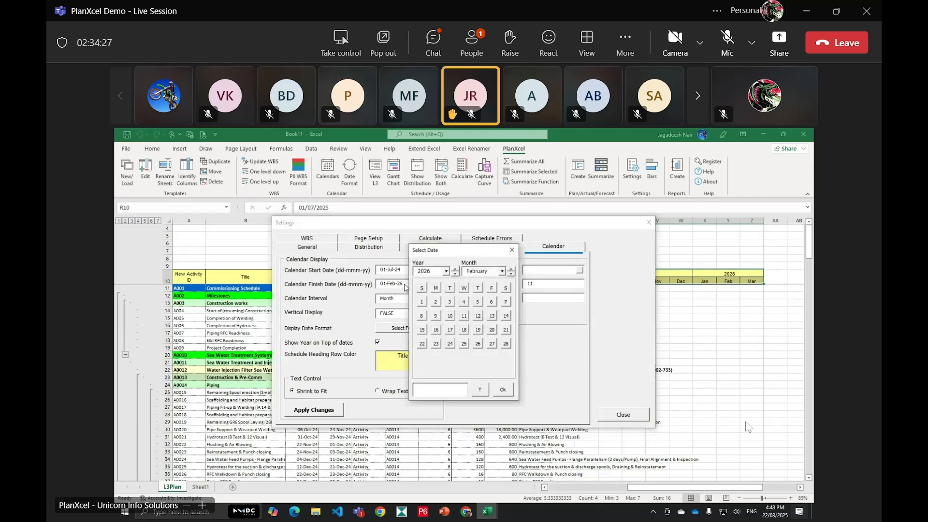
Set the calendar display finish date to 31-May-25, apply the changes and close the settings
left_click(447, 272)
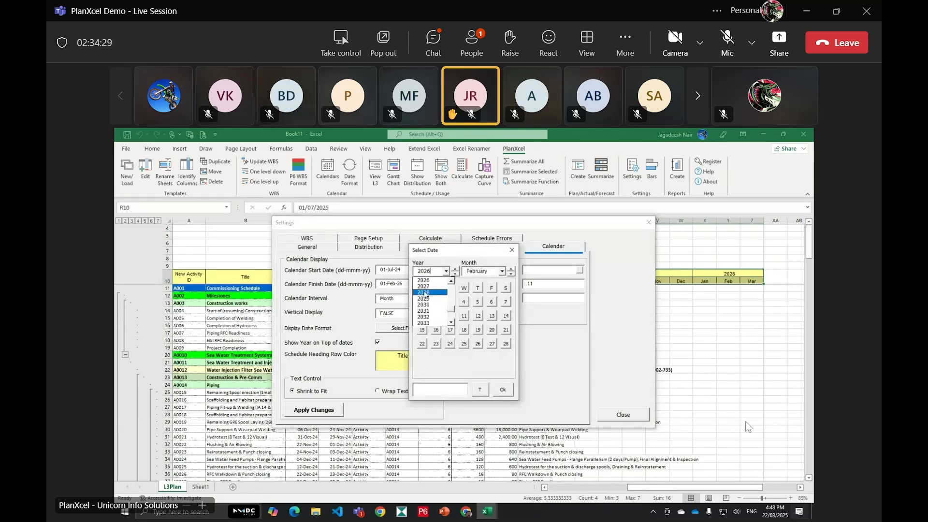
left_click(441, 281)
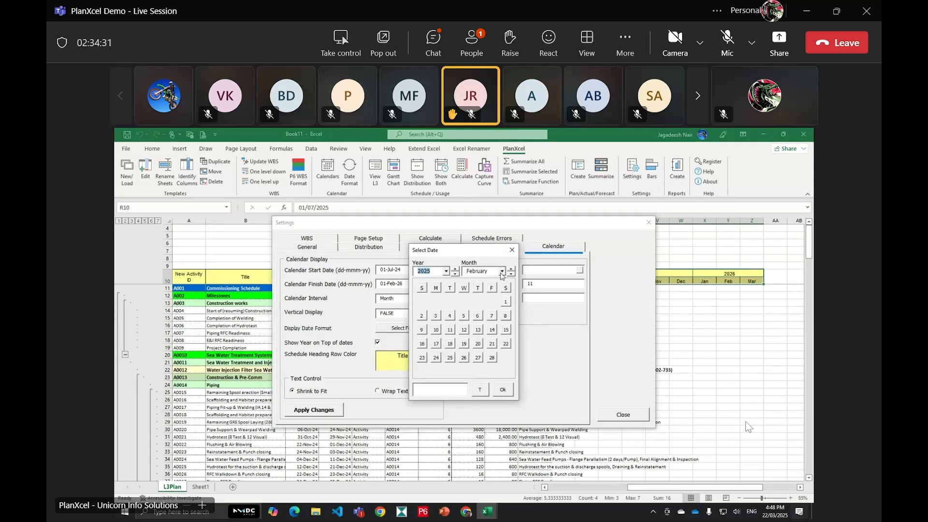
left_click(501, 272)
left_click(488, 303)
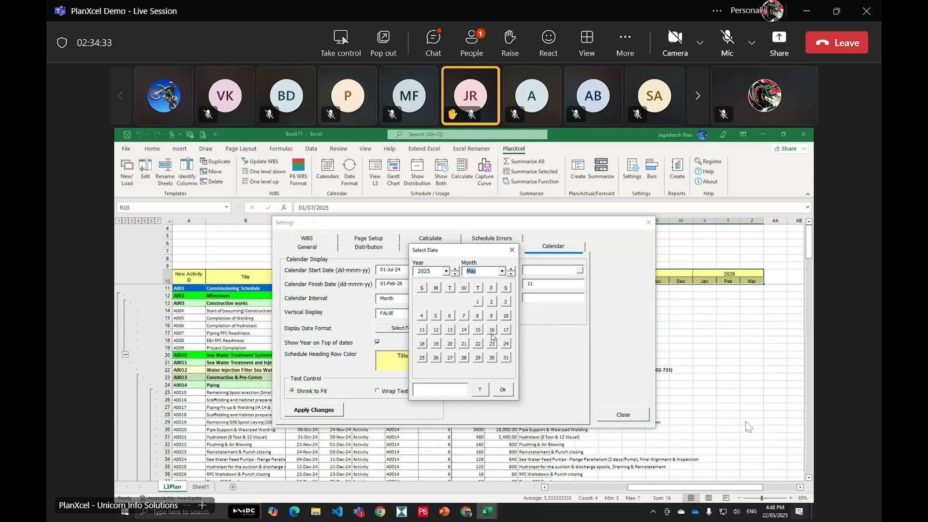
left_click(506, 357)
left_click(502, 389)
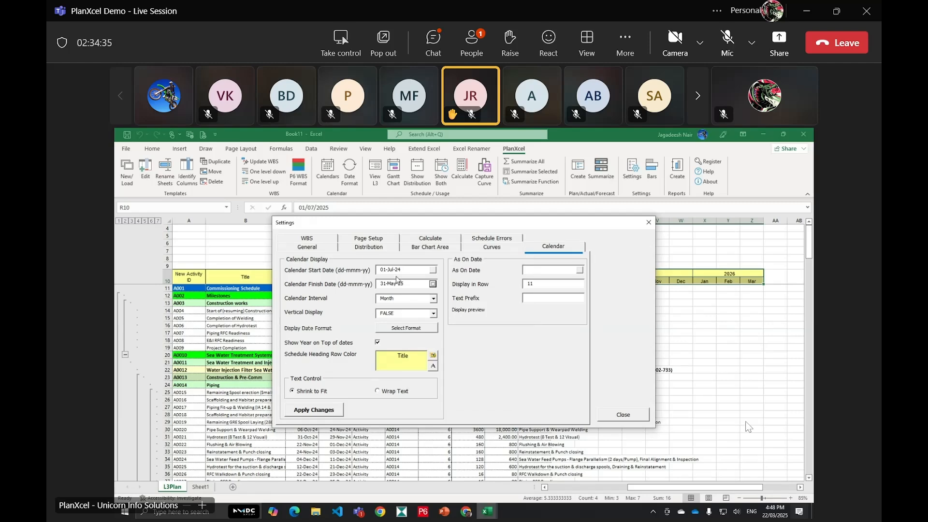
left_click(318, 411)
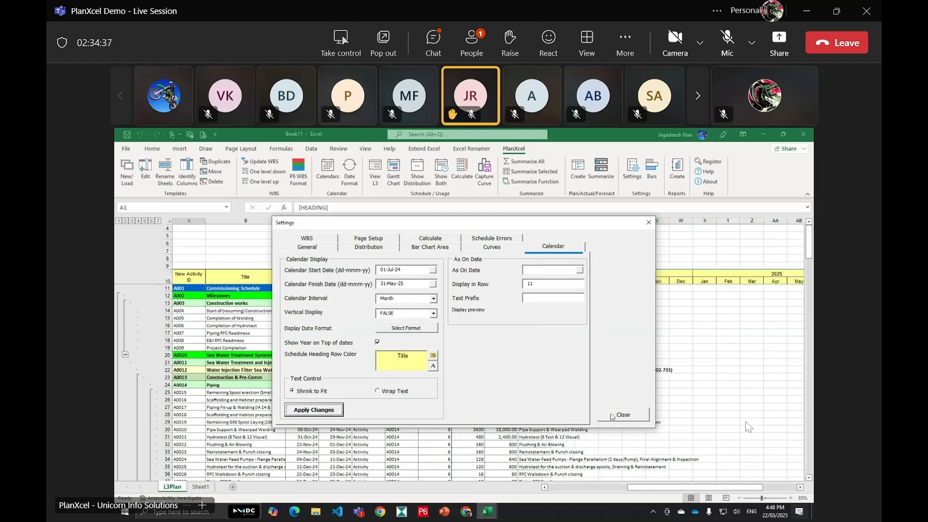
left_click(625, 416)
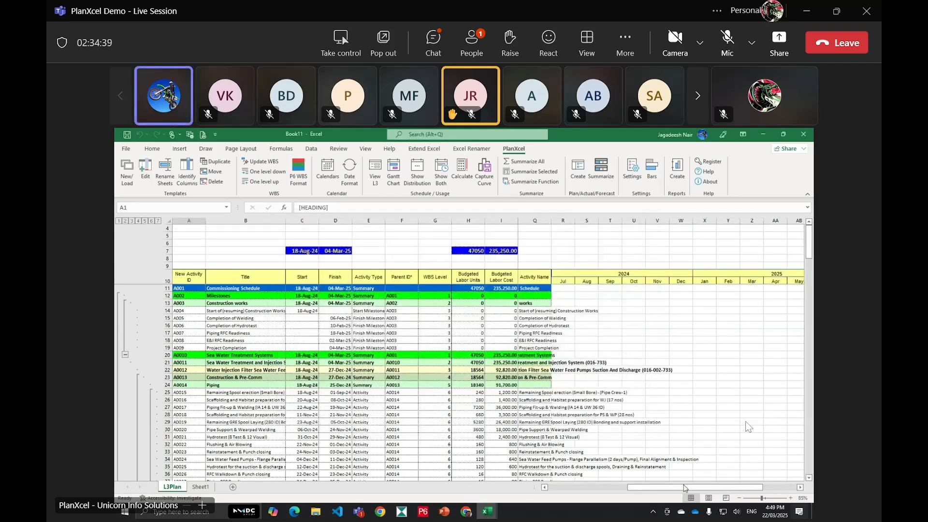
Display the Gantt chart bars for the schedule activities across the timeline
mouse_move(688, 489)
left_mouse_down()
mouse_move(741, 506)
mouse_move(684, 503)
left_mouse_up()
left_click(690, 347)
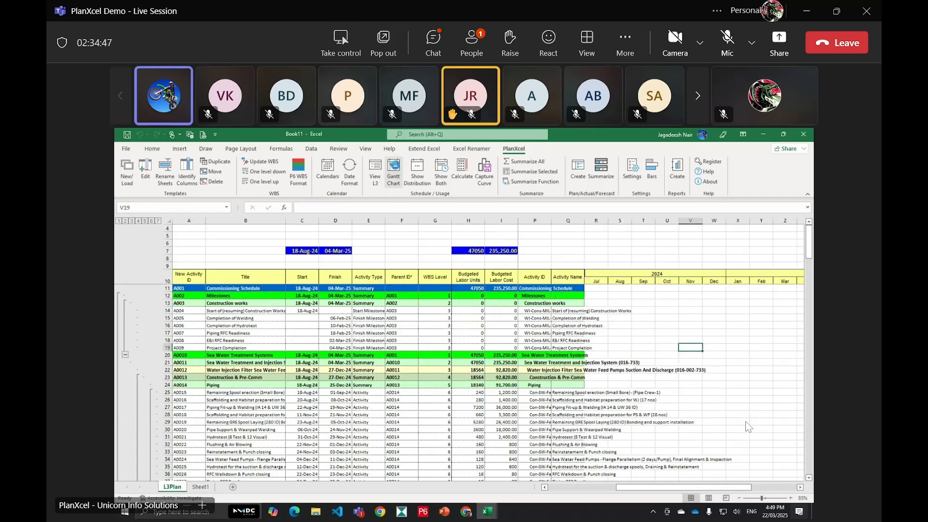
left_click(394, 167)
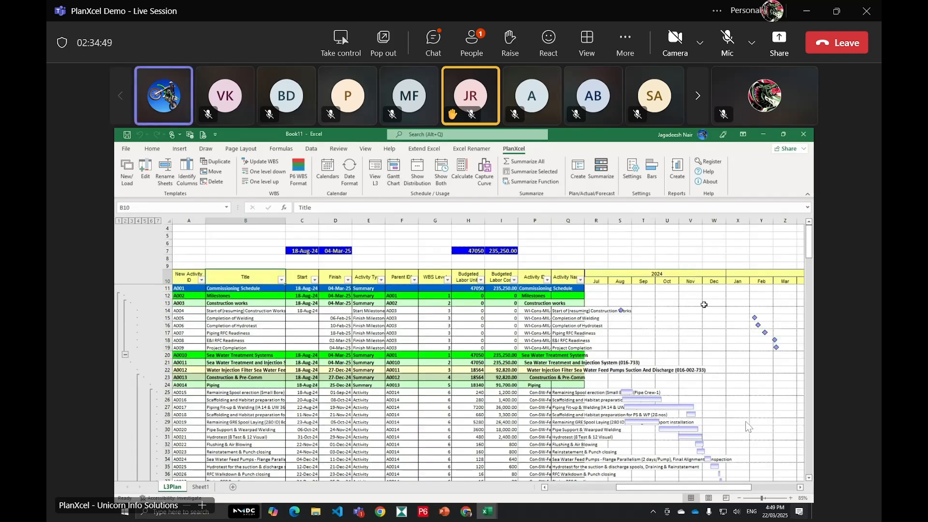
left_click(656, 331)
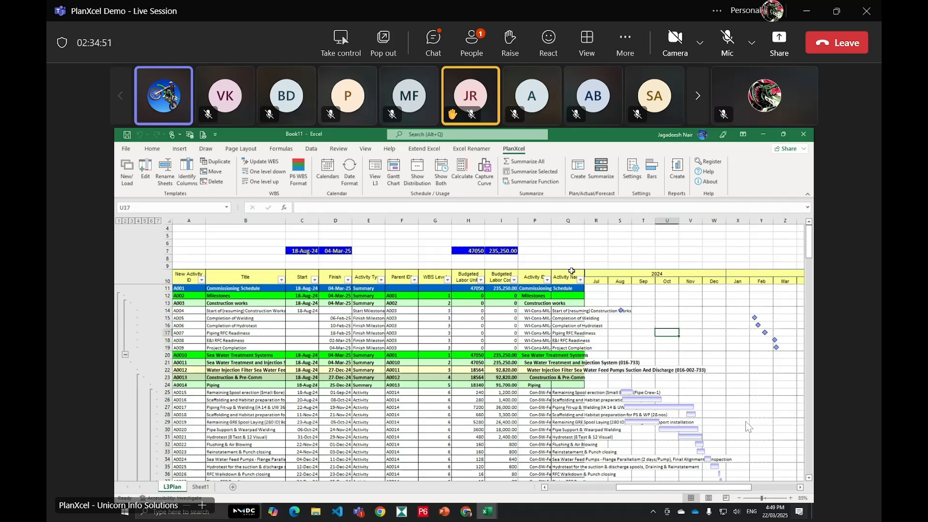
Hide columns M to Q so the timeline directly follows the Commodity column
left_click_drag(570, 219, 629, 384)
right_click(635, 367)
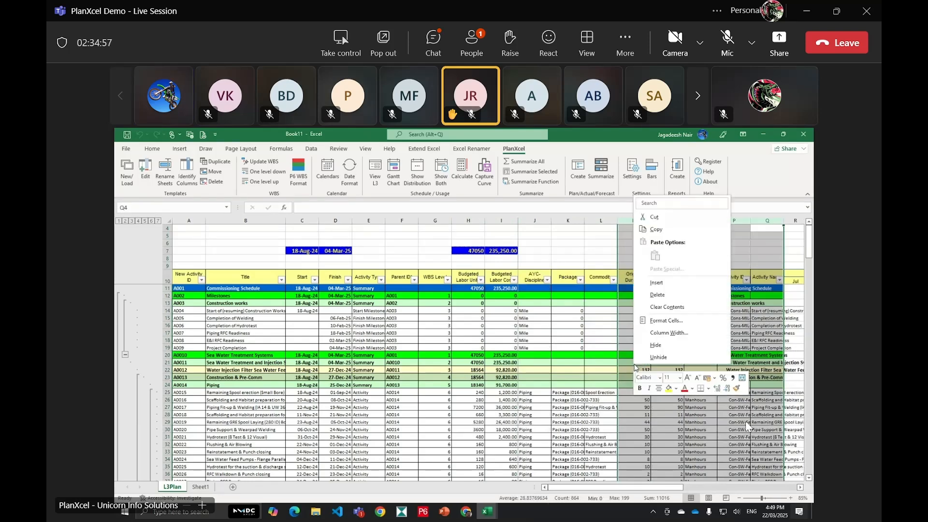
left_click(656, 345)
left_click(653, 355)
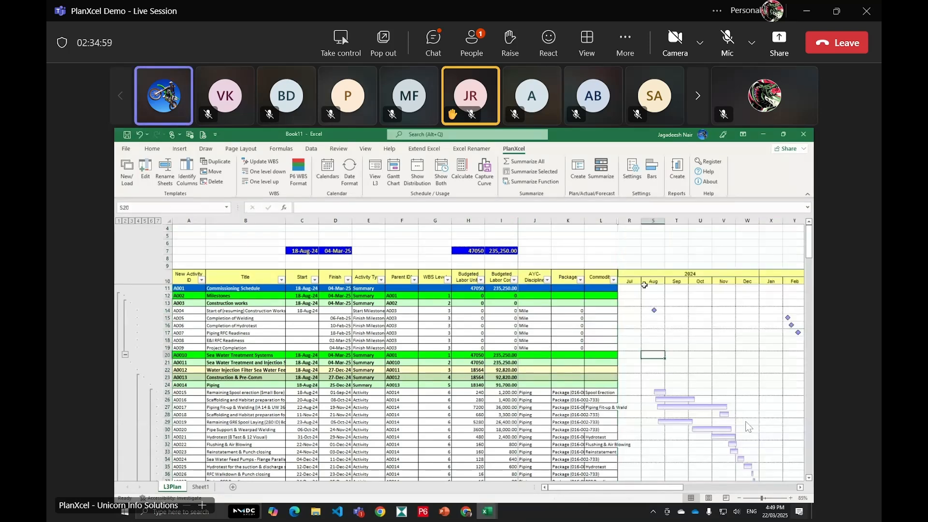
mouse_move(618, 221)
left_mouse_down()
mouse_move(636, 221)
mouse_move(612, 232)
left_mouse_up()
left_click(569, 400)
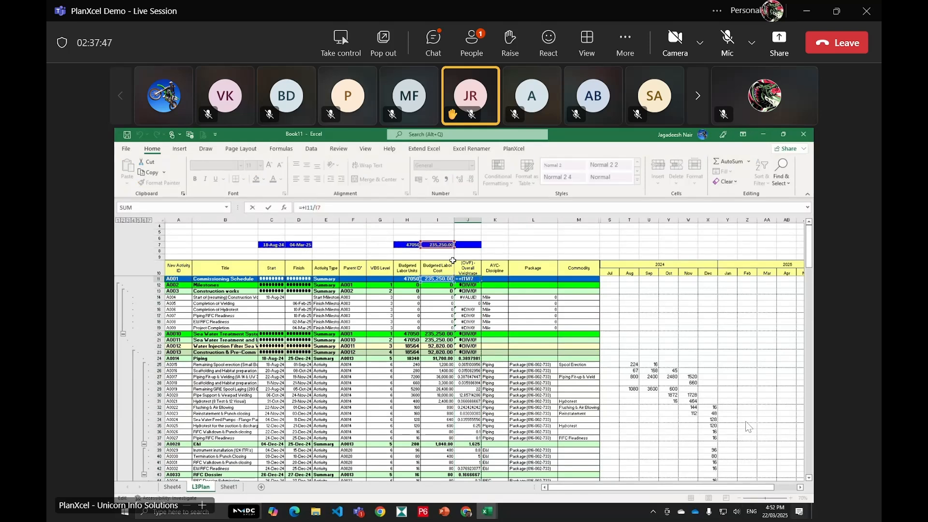
Enter =+I11/$I$7 in J11 and paste only the formula down the (OWF) Overall Weightage column
key("Return")
key("Up")
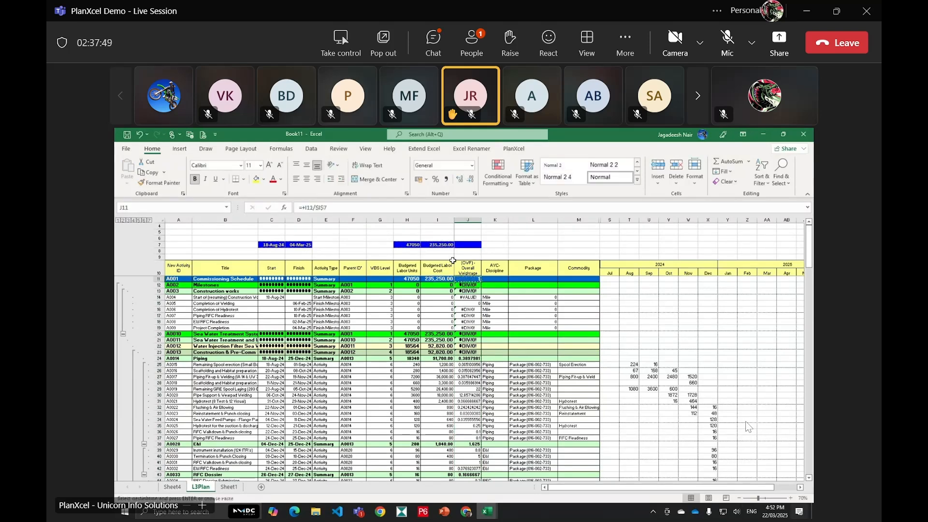
key("ctrl+c")
key("ctrl+shift+Down")
key("ctrl+v")
left_click(127, 184)
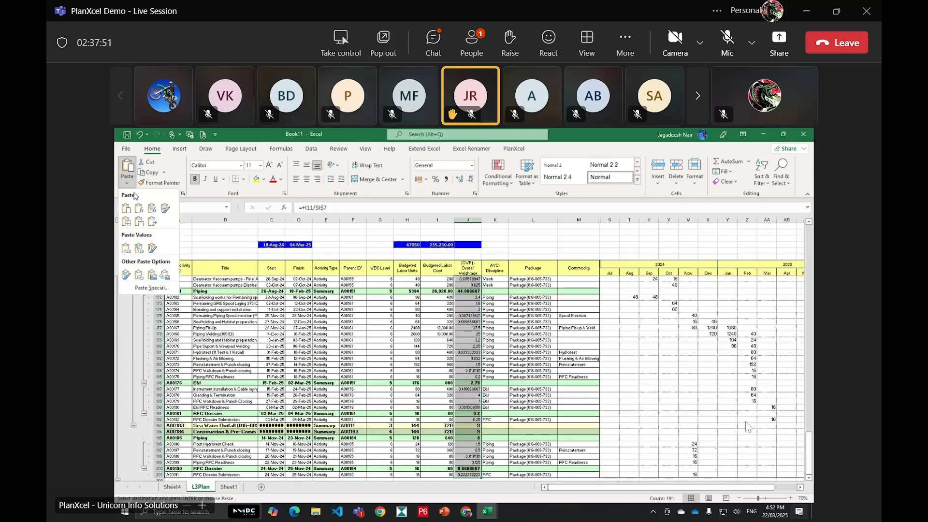
left_click(139, 208)
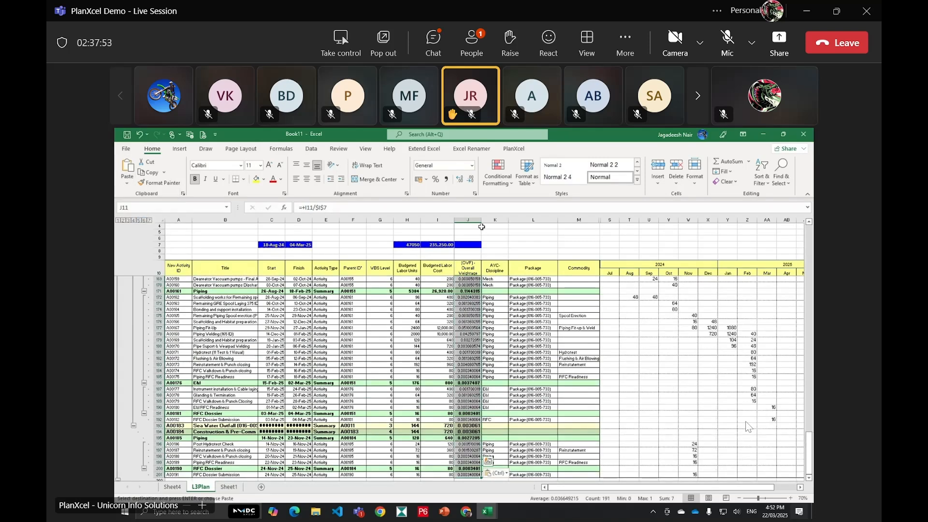
Format the Overall Weightage values in comma style with four decimal places and review the column from the first row
left_click(459, 180)
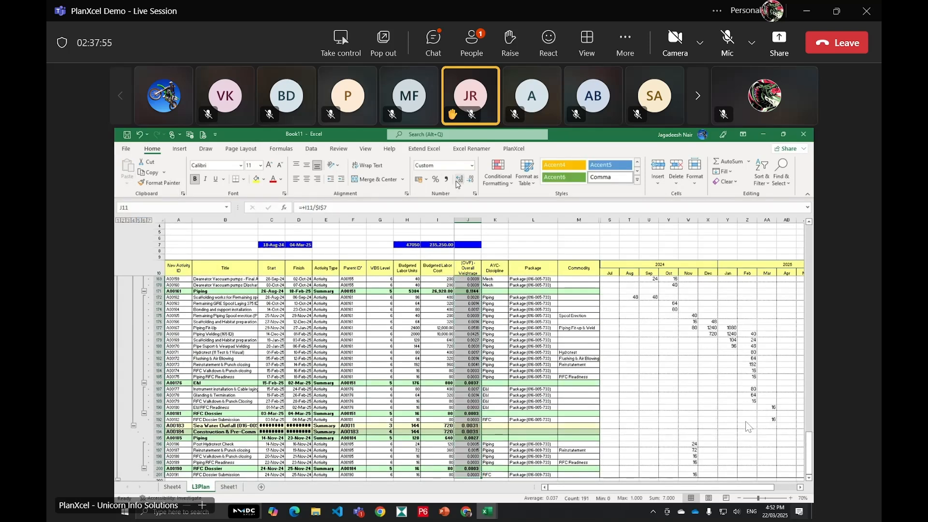
left_click(536, 245)
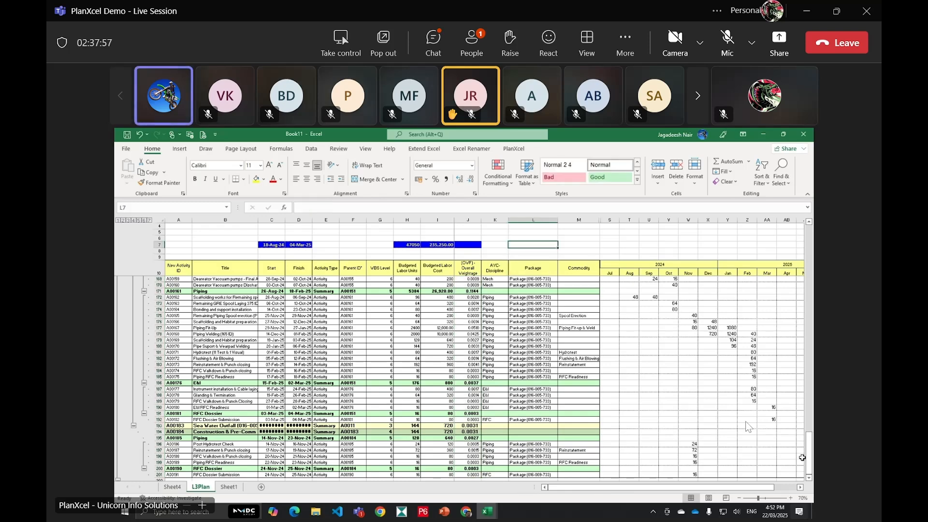
scroll(802, 457, "up", 20)
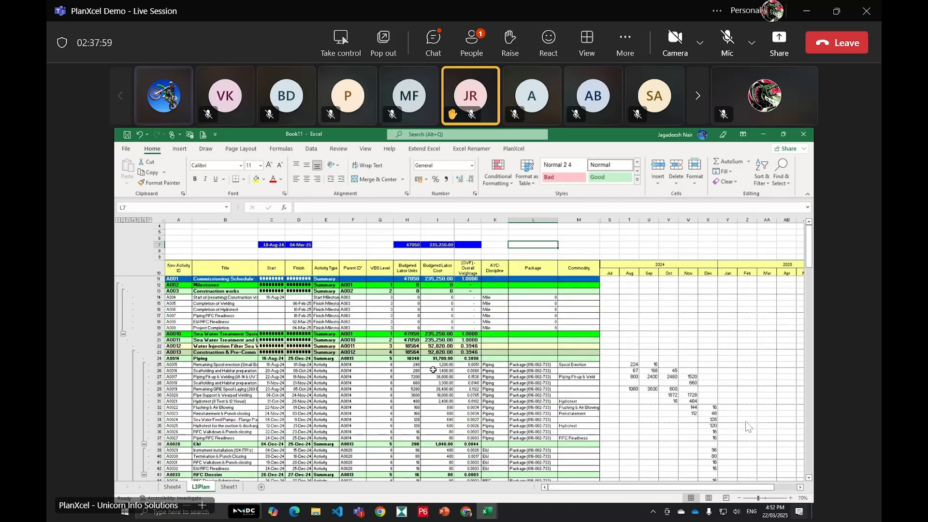
left_click(470, 280)
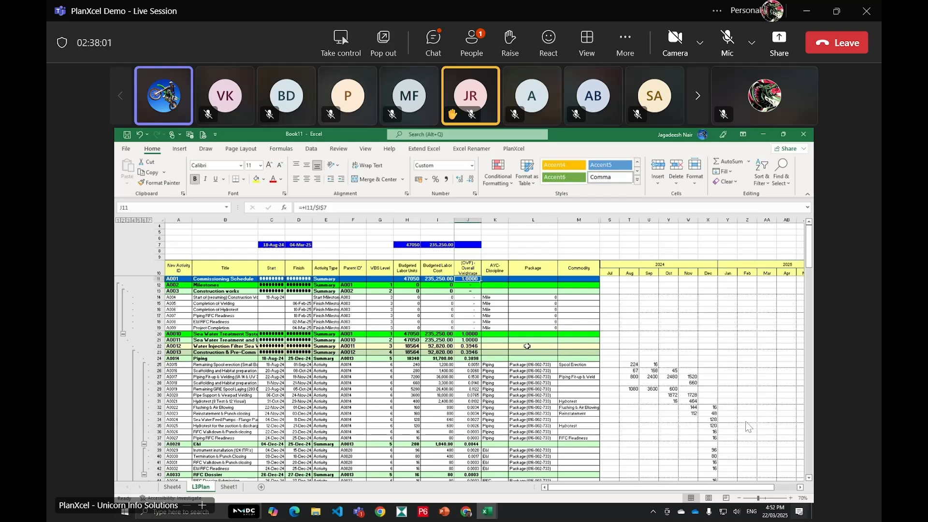
left_click(533, 328)
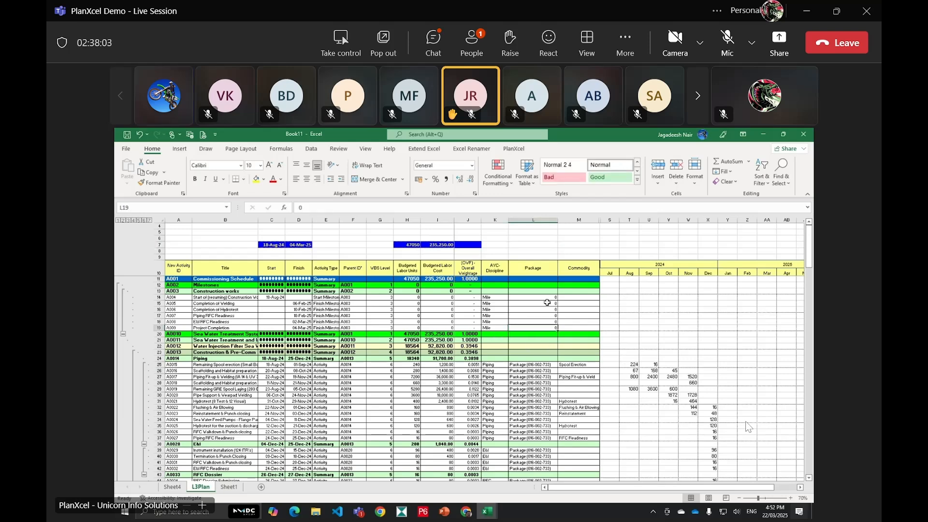
left_click(548, 303)
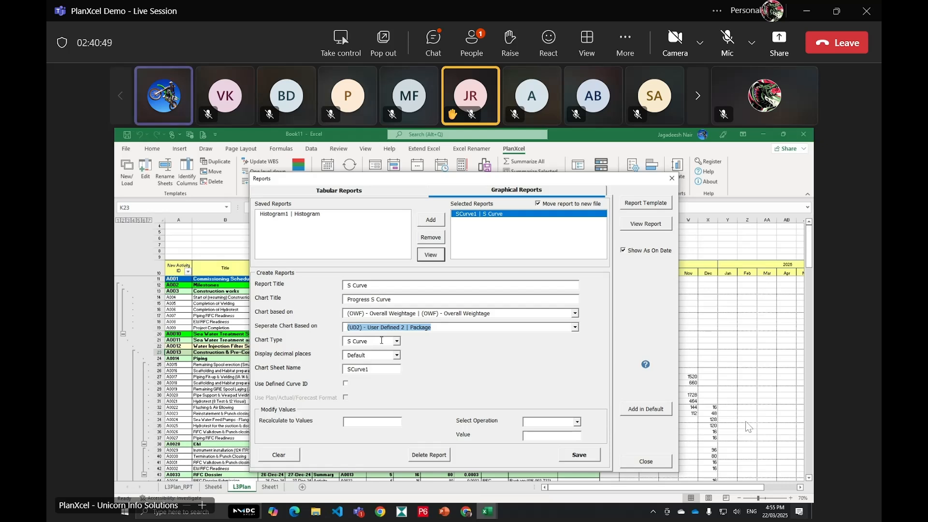
Set the recalculate-to value of the SCurve1 graphical report to 100 and save the report
left_click(357, 423)
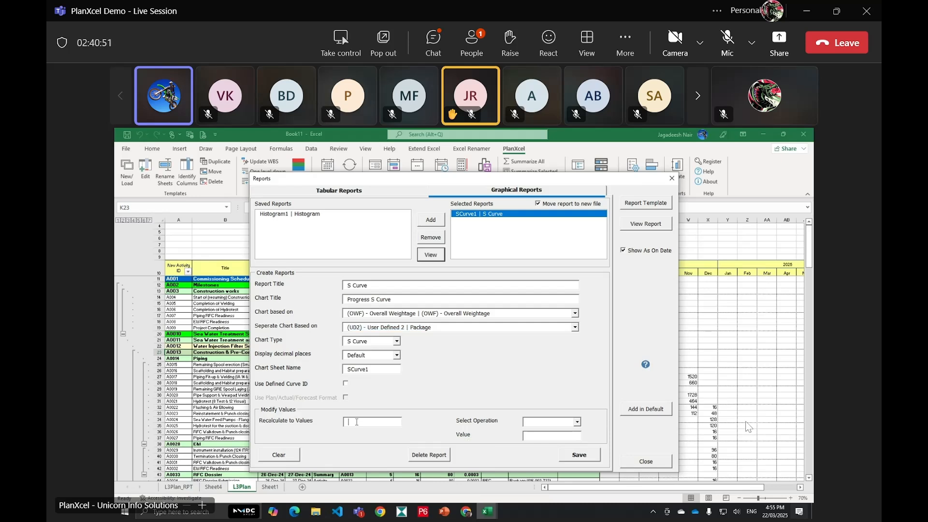
type("100")
left_click(579, 455)
left_click(461, 352)
Generate the Progress S Curve report and examine the package curves and the monthly values table beneath them
left_click(644, 227)
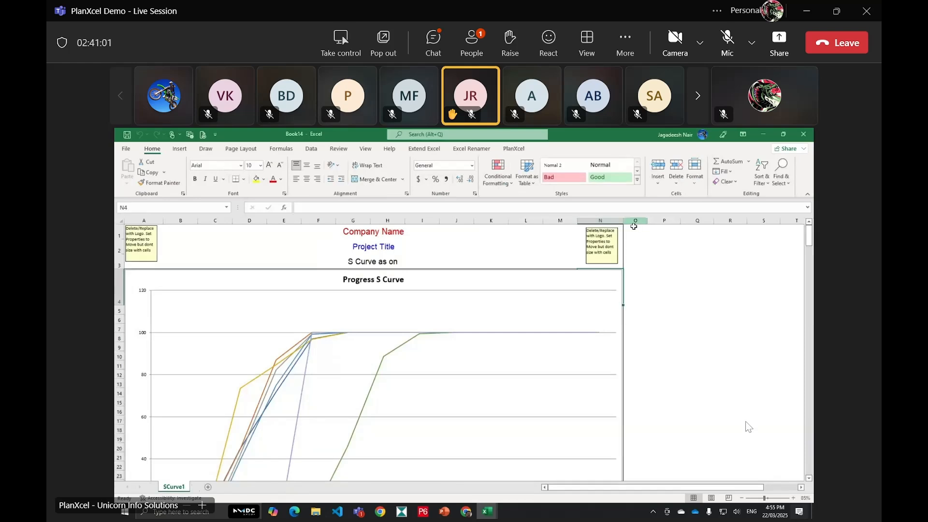
scroll(460, 311, "down", 3)
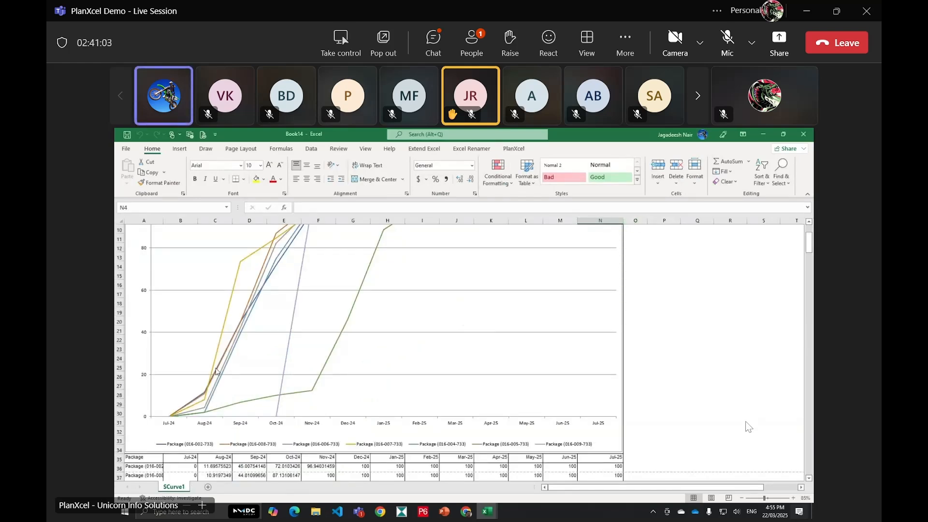
scroll(323, 383, "up", 2)
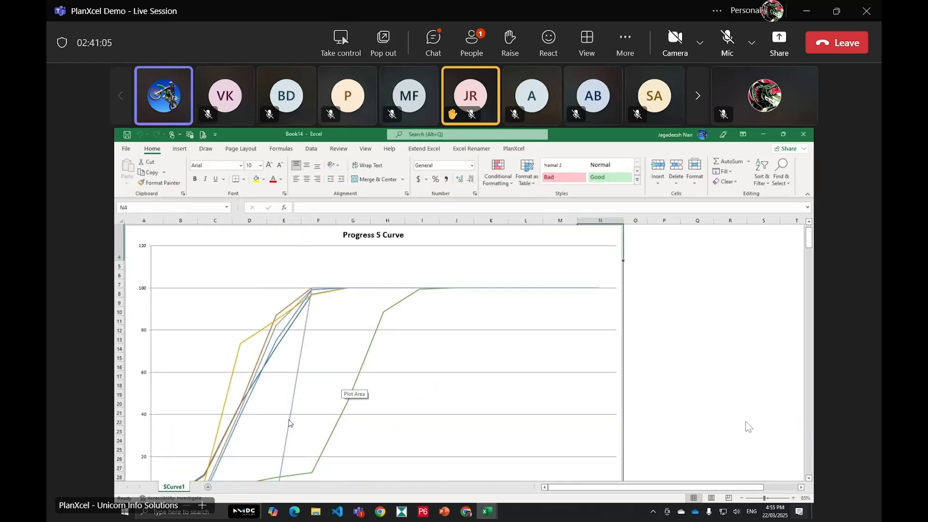
scroll(286, 416, "down", 1)
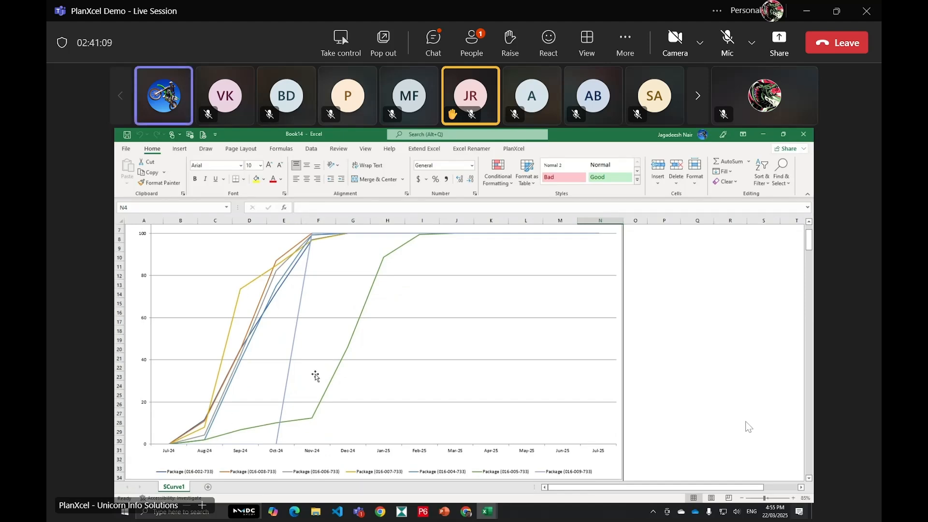
scroll(315, 376, "down", 5)
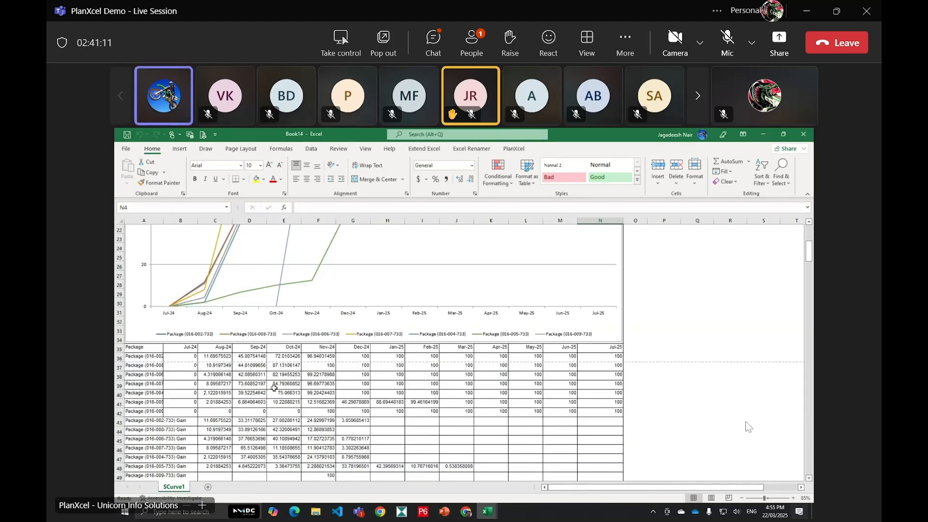
Review the monthly cumulative values of the first three packages and compare them with the Progress S Curve chart
left_click_drag(227, 368, 435, 358)
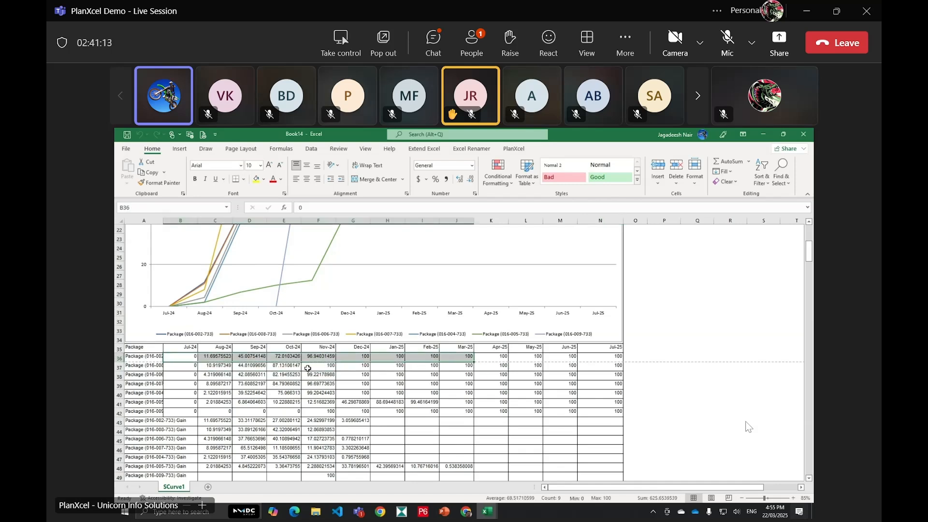
left_click(319, 365)
left_click_drag(194, 364, 431, 374)
left_click_drag(181, 375, 435, 376)
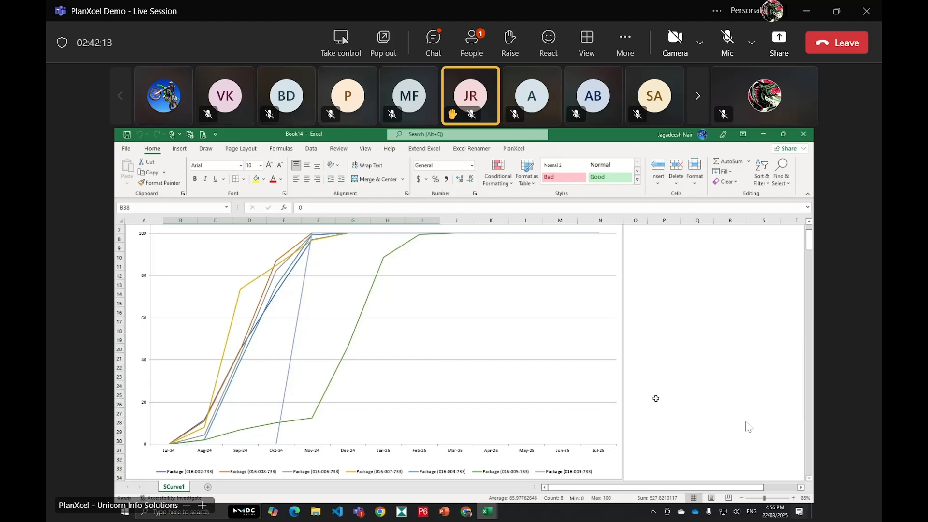
scroll(649, 338, "up", 2)
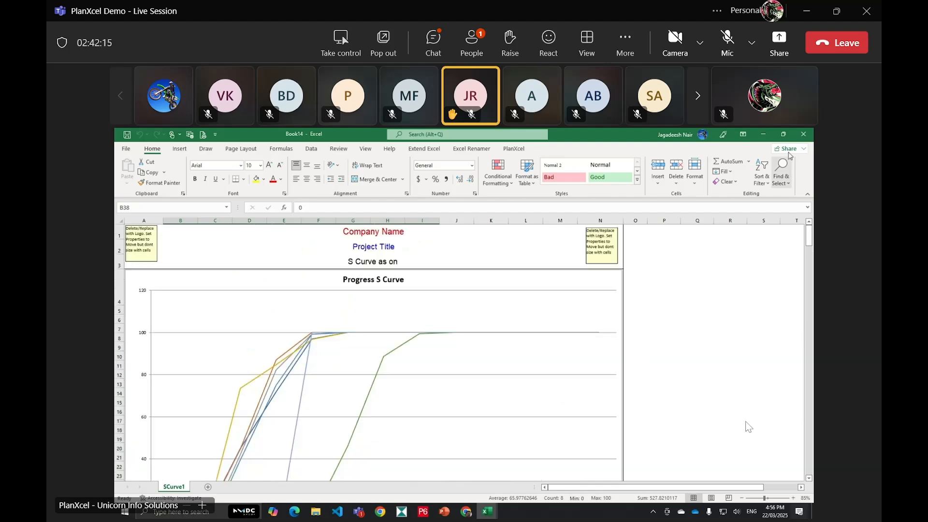
Close the S-curve report workbook without saving it
double_click(559, 139)
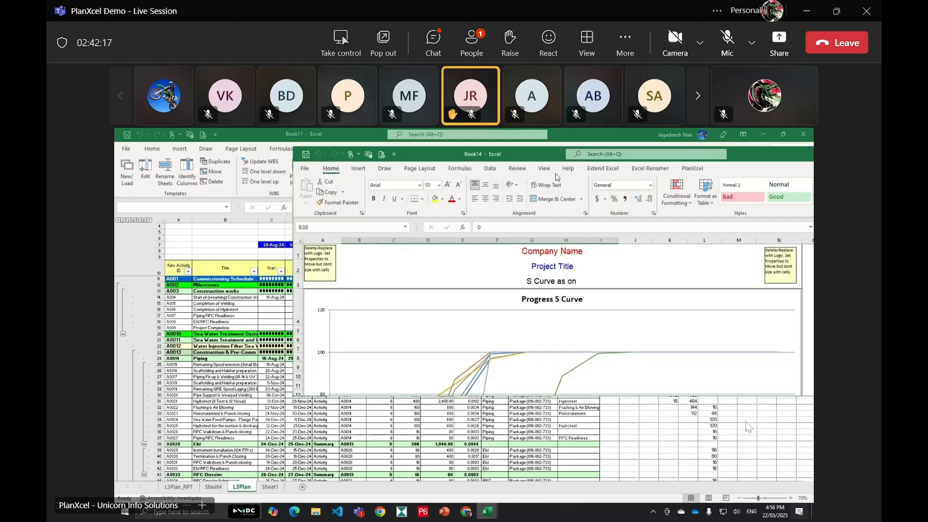
left_click(803, 174)
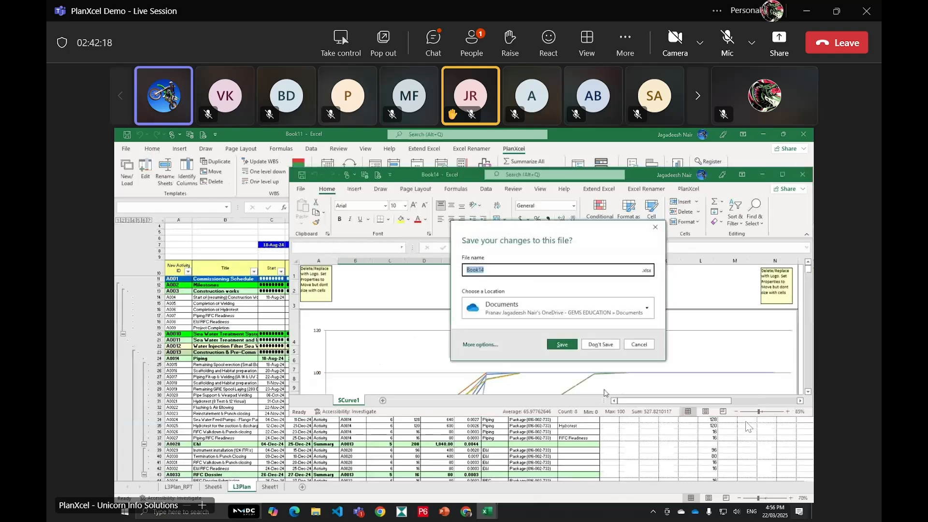
left_click(606, 345)
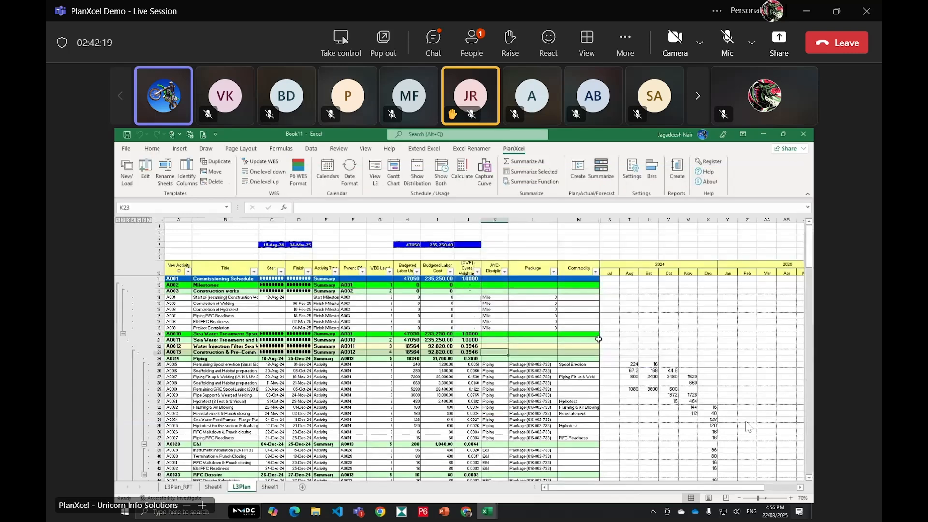
Add the Histogram1 graphical report to the selected reports and load its settings for editing
left_click(677, 170)
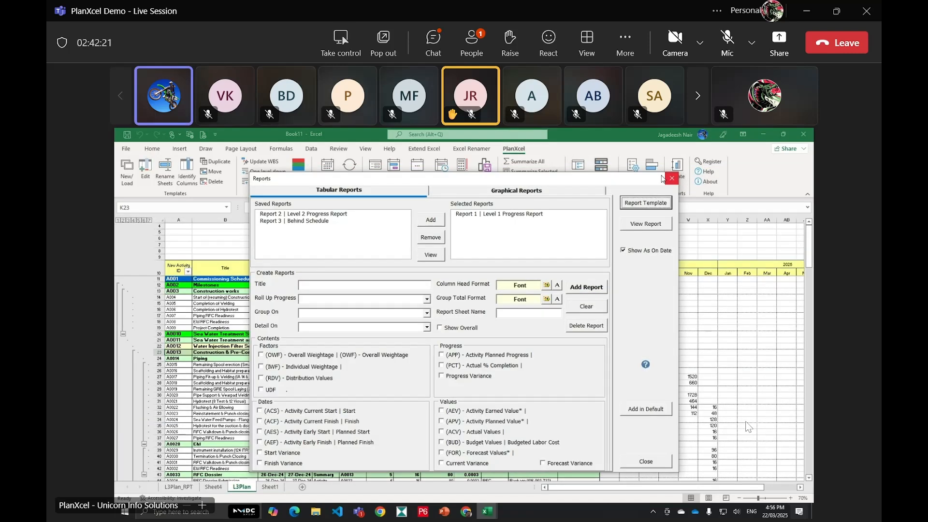
left_click(552, 194)
left_click(310, 215)
left_click(430, 220)
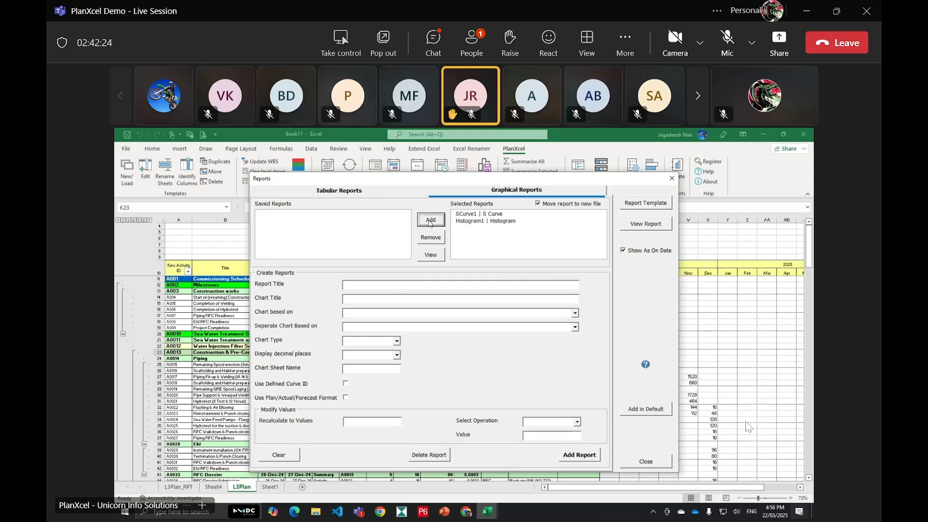
left_click(501, 221)
left_click(431, 255)
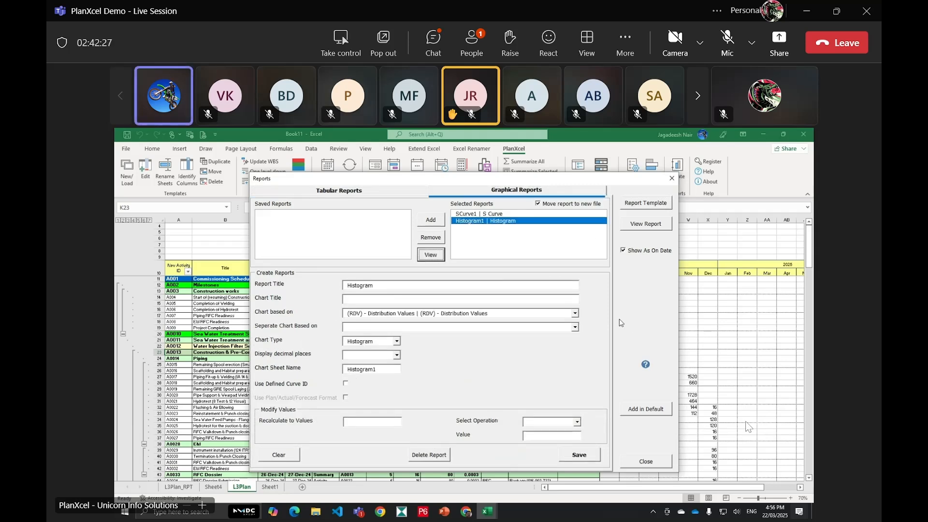
Base the histogram's separate charts on (UD2) - User Defined 2 | Package and save the report
left_click(576, 328)
left_click(422, 344)
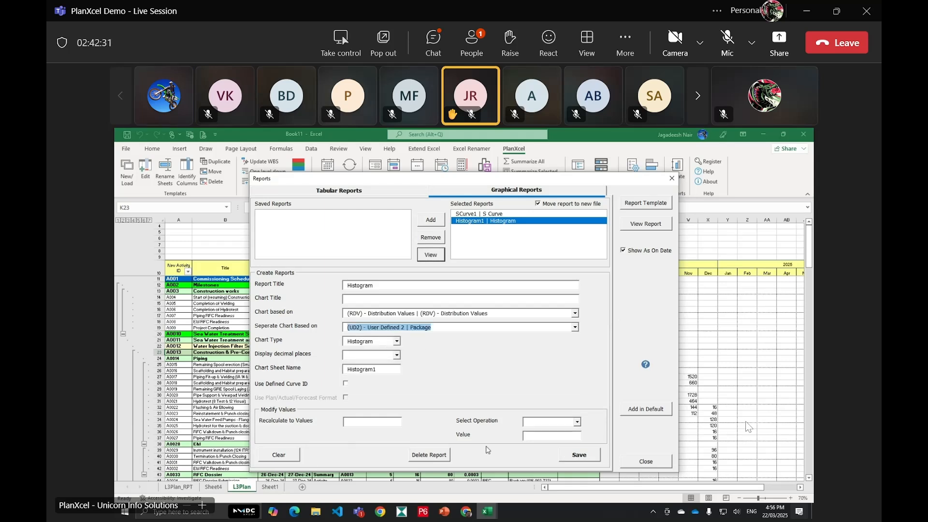
left_click(579, 455)
left_click(459, 350)
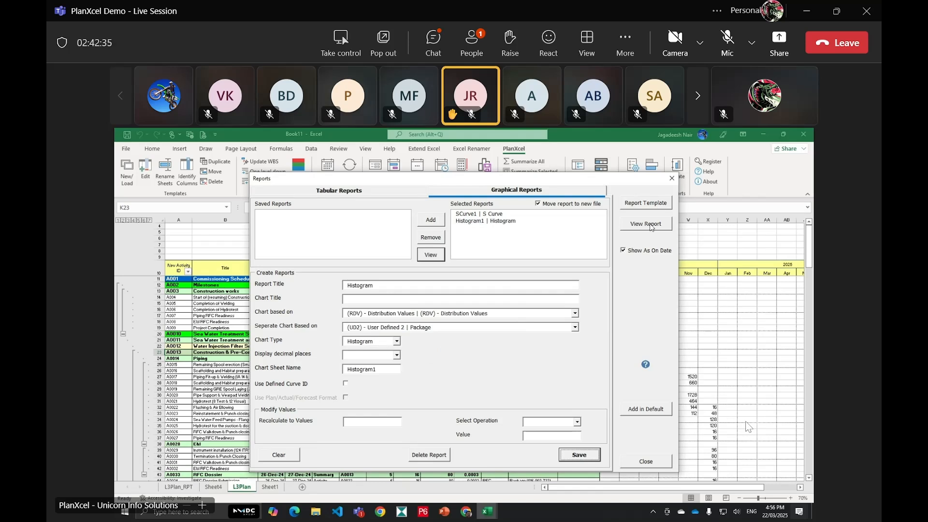
Check the histogram's chart-based-on options, save the report again and generate the selected graphical reports
left_click(576, 314)
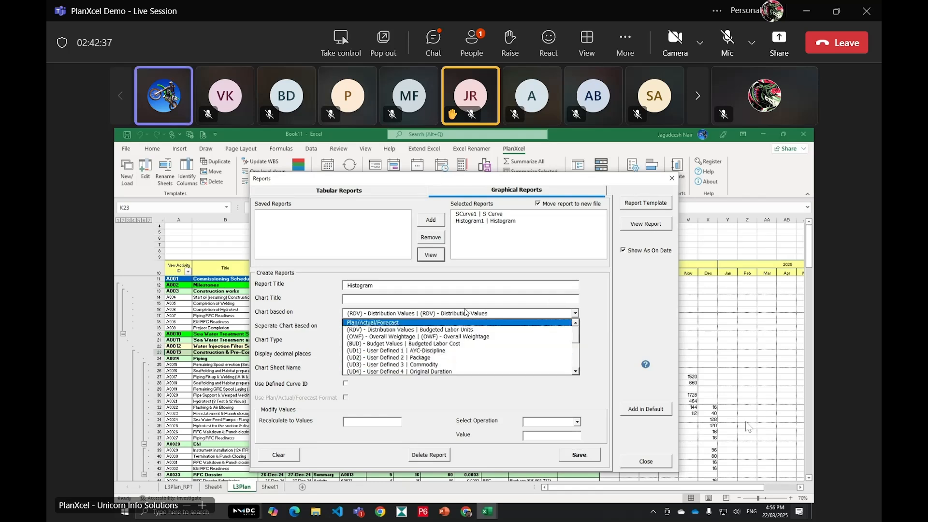
left_click(604, 320)
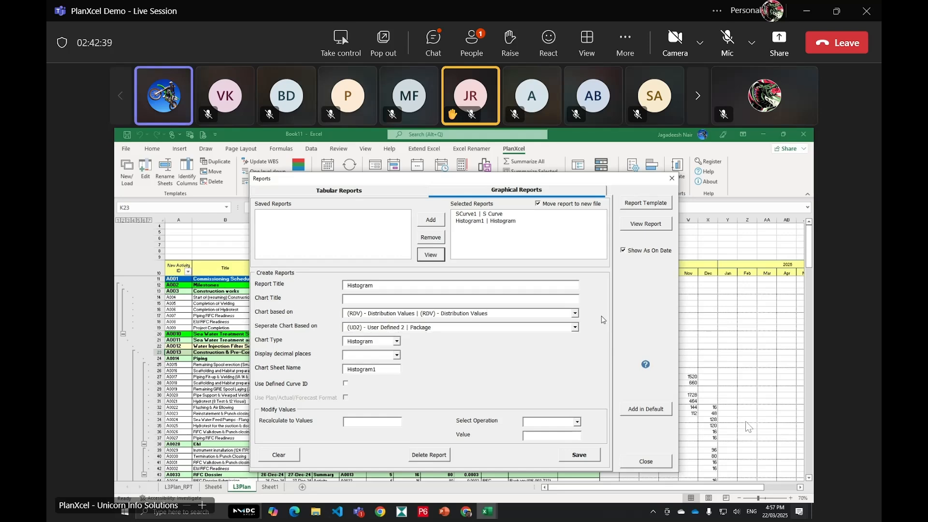
left_click(579, 455)
left_click(459, 349)
left_click(650, 224)
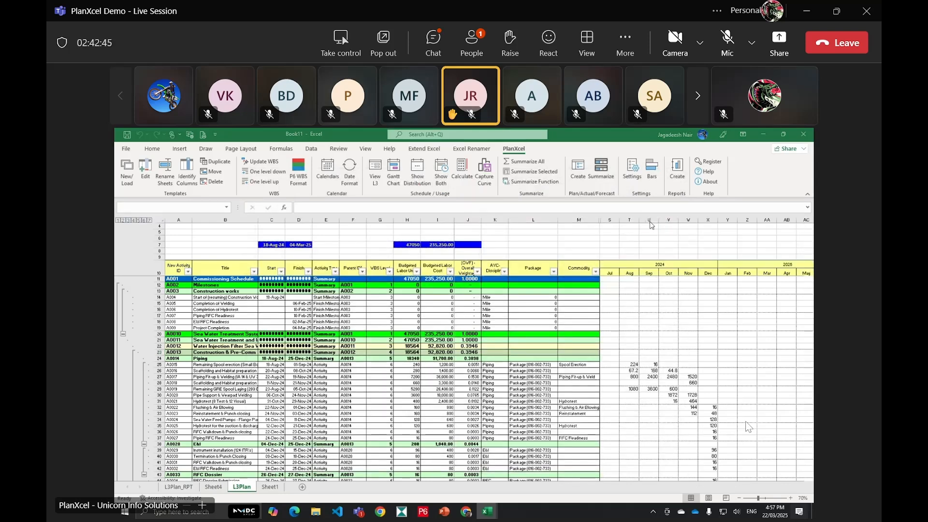
Examine the histogram's monthly package bars, the September 2024 package segments and the values table beneath the chart
scroll(246, 413, "down", 3)
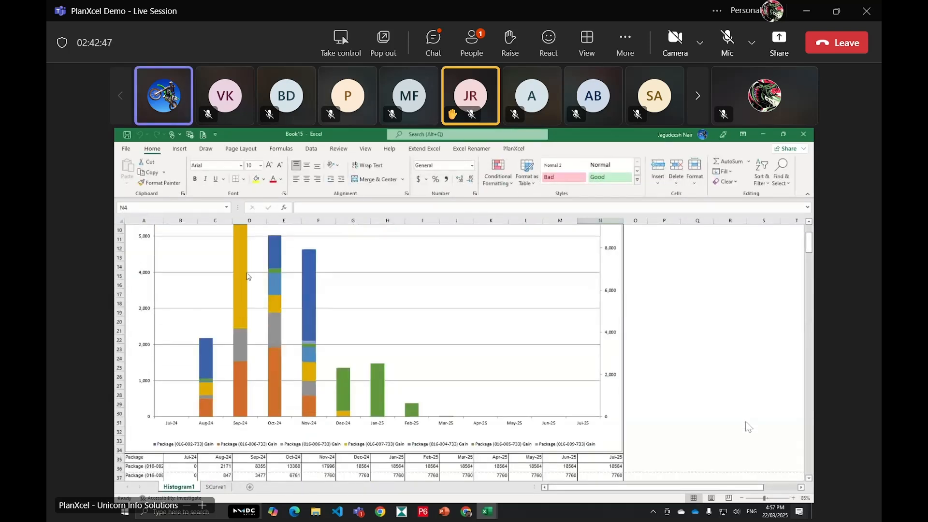
scroll(263, 364, "up", 3)
scroll(263, 363, "down", 2)
scroll(263, 363, "down", 3)
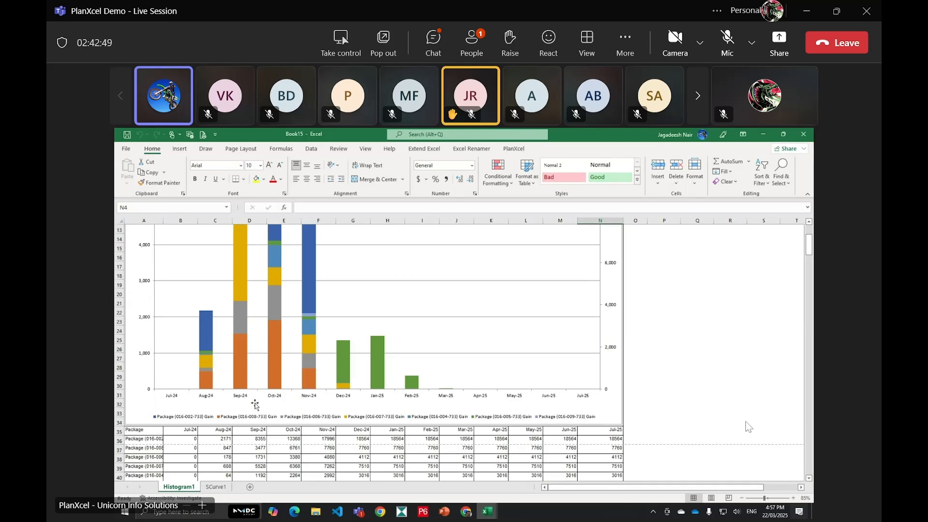
scroll(228, 324, "up", 2)
scroll(247, 344, "up", 1)
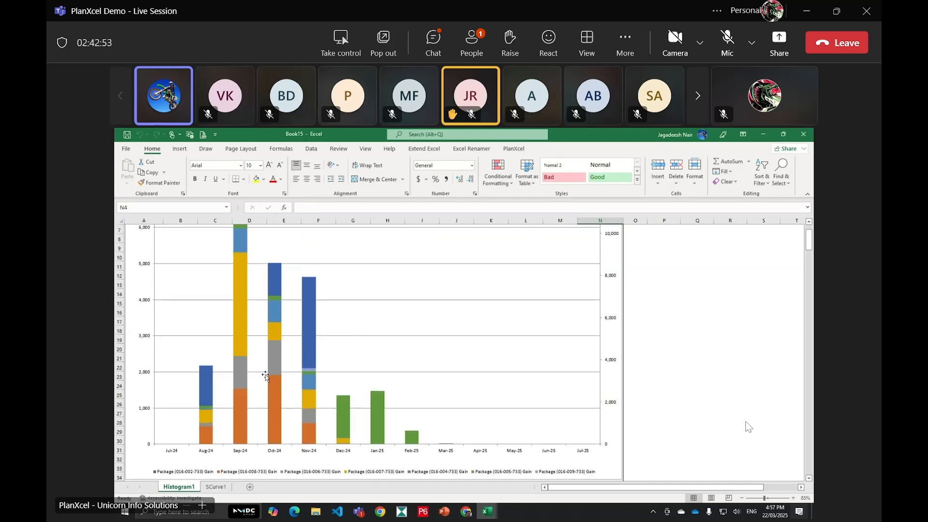
scroll(262, 387, "up", 1)
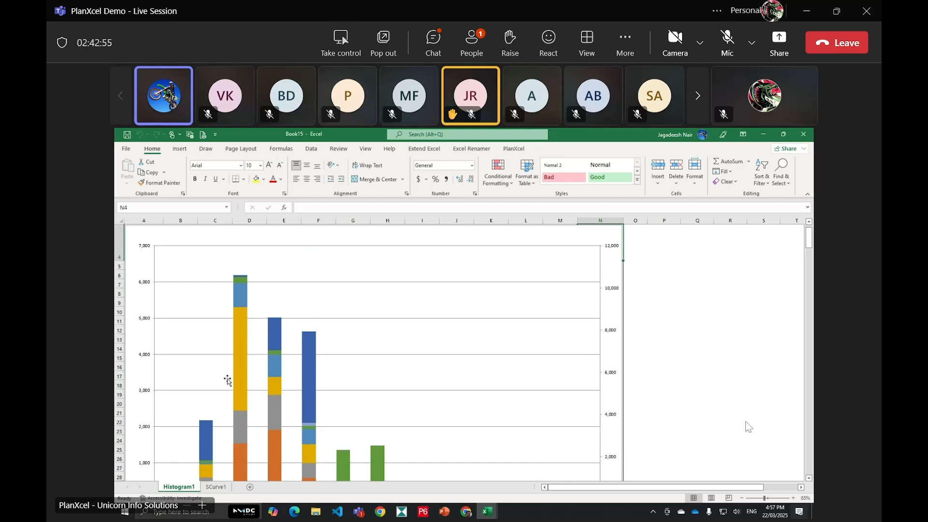
scroll(235, 339, "down", 1)
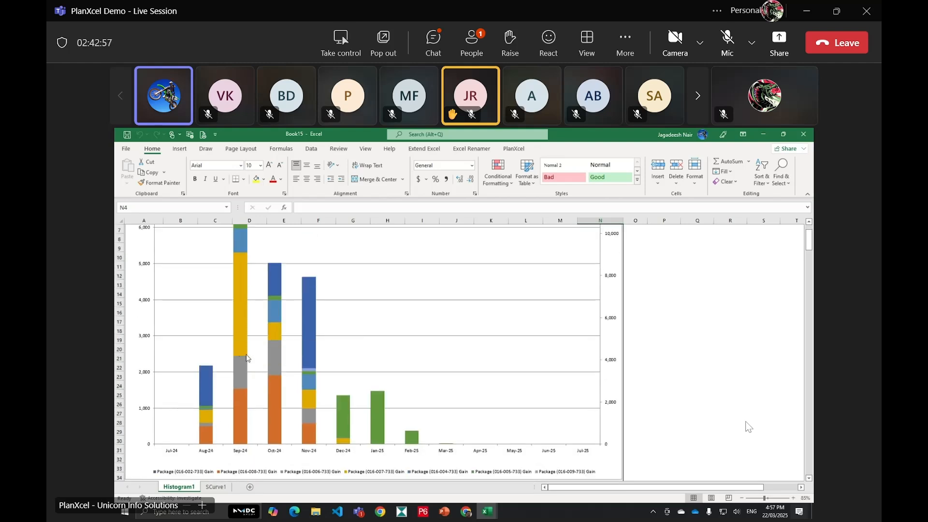
scroll(319, 355, "down", 2)
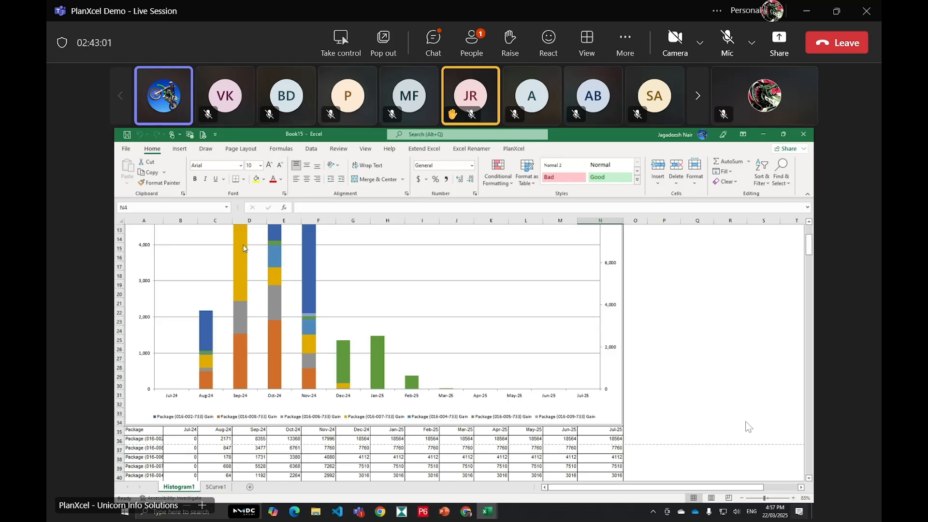
scroll(274, 275, "up", 1)
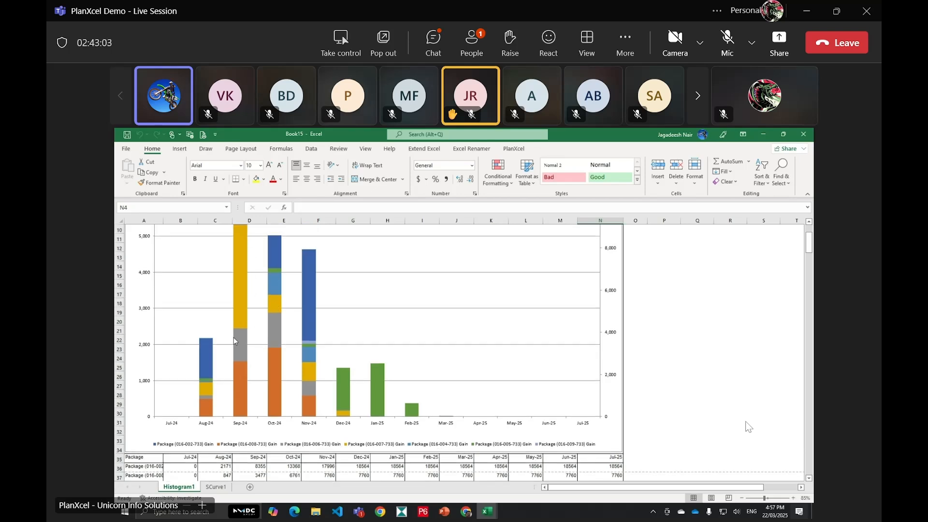
mouse_move(235, 341)
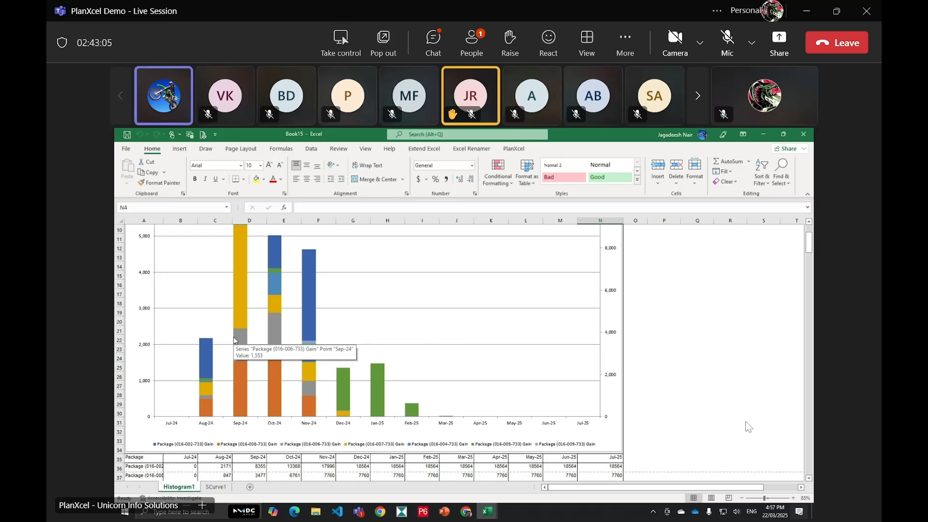
scroll(324, 319, "up", 2)
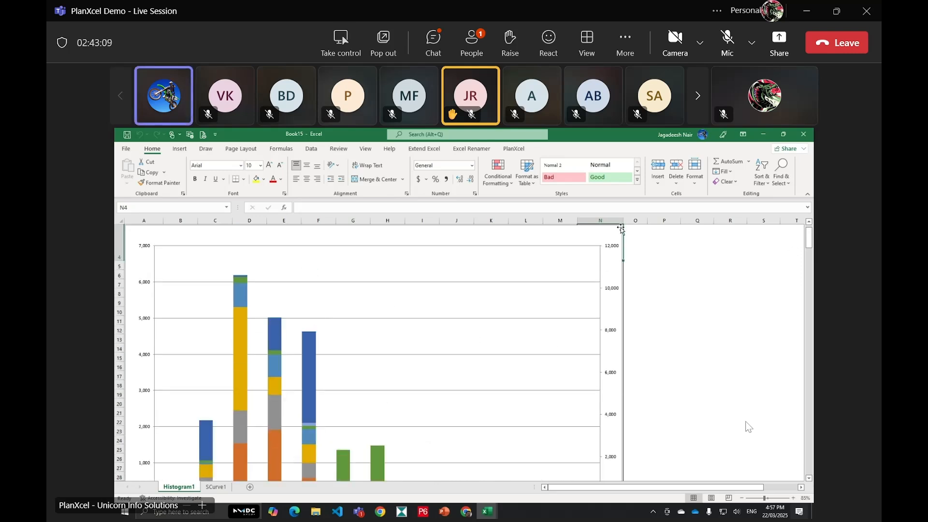
Close the histogram report workbook without saving it
double_click(623, 140)
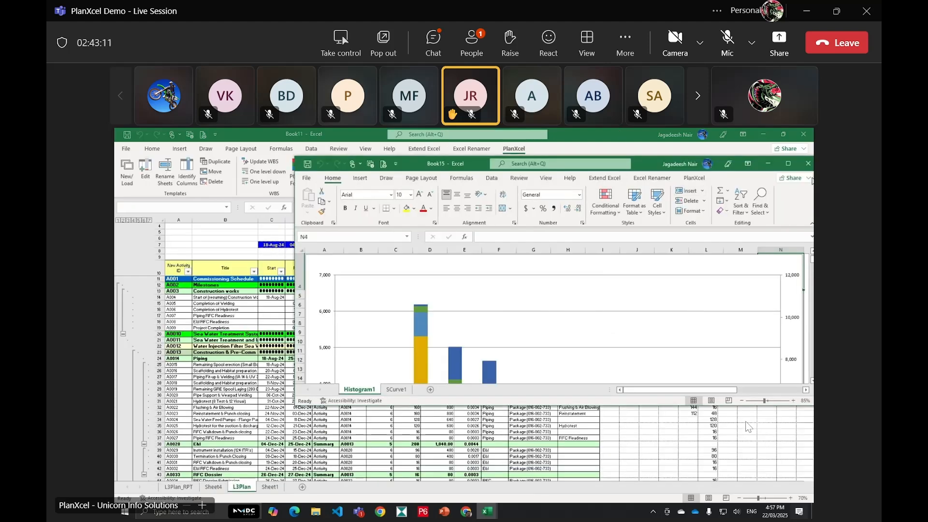
left_click(809, 164)
left_click(606, 334)
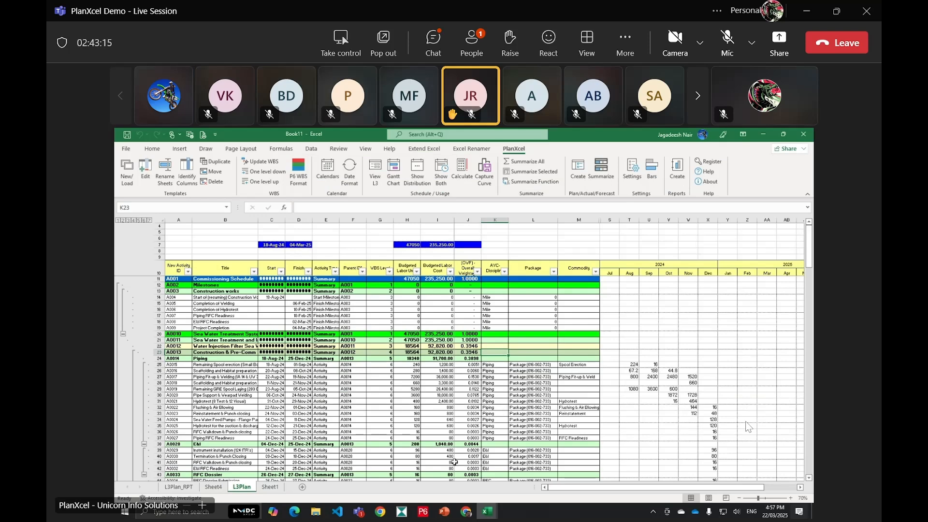
Filter the Commodity column in L3Plan to show only the Piping Fit-up & Weld activities
left_click(495, 420)
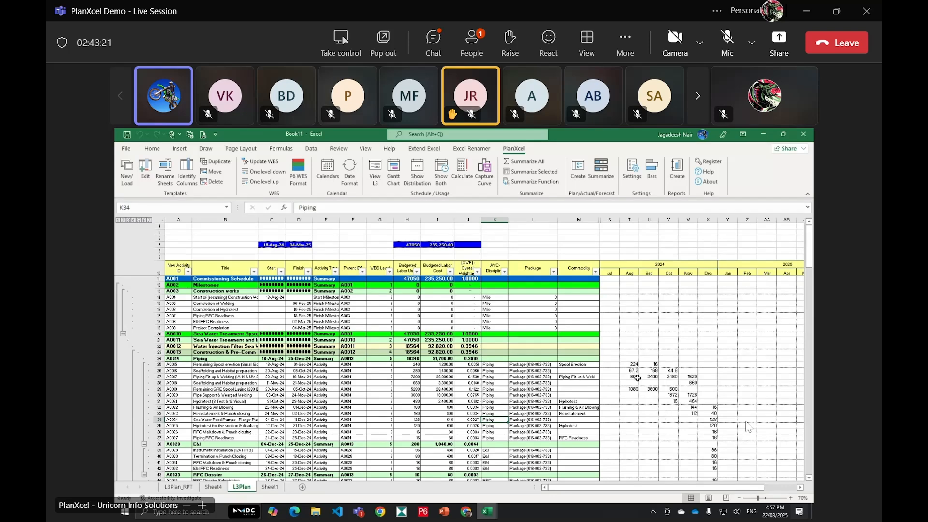
left_click_drag(633, 371, 747, 371)
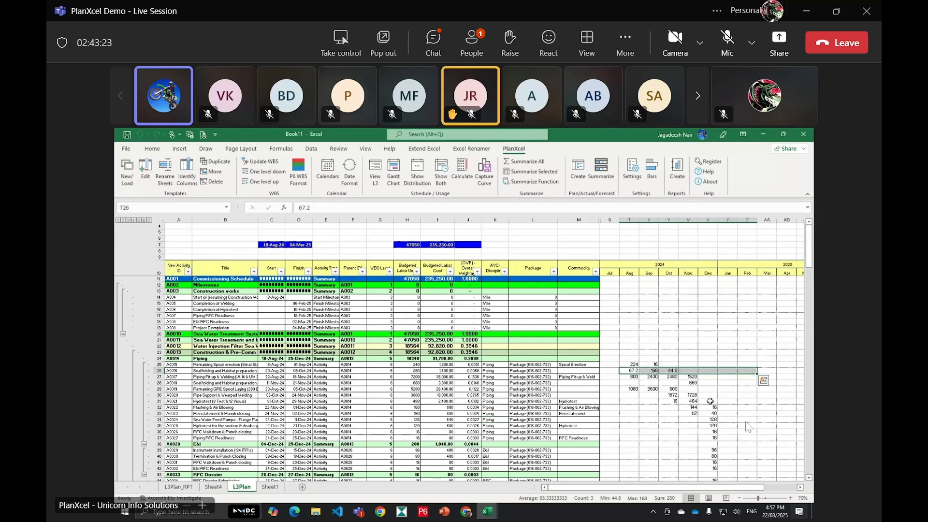
left_click(577, 366)
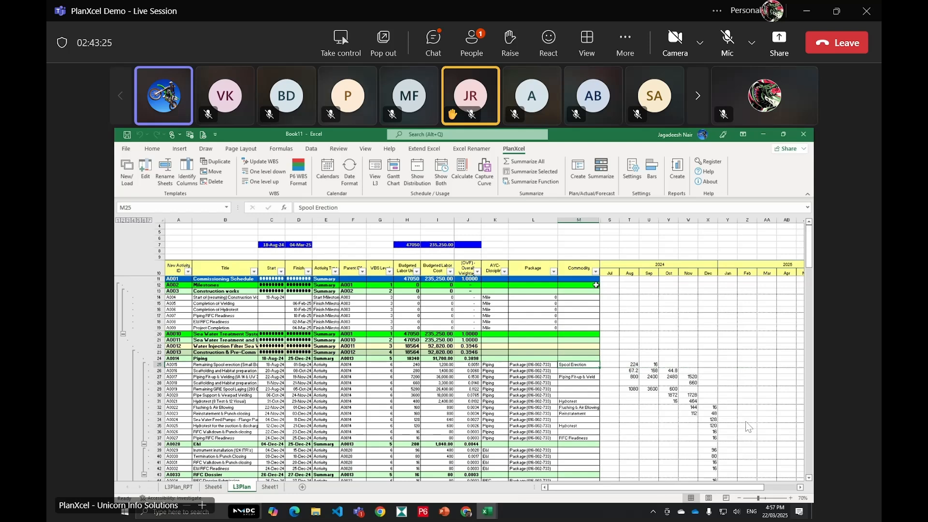
left_click(595, 271)
left_click(520, 375)
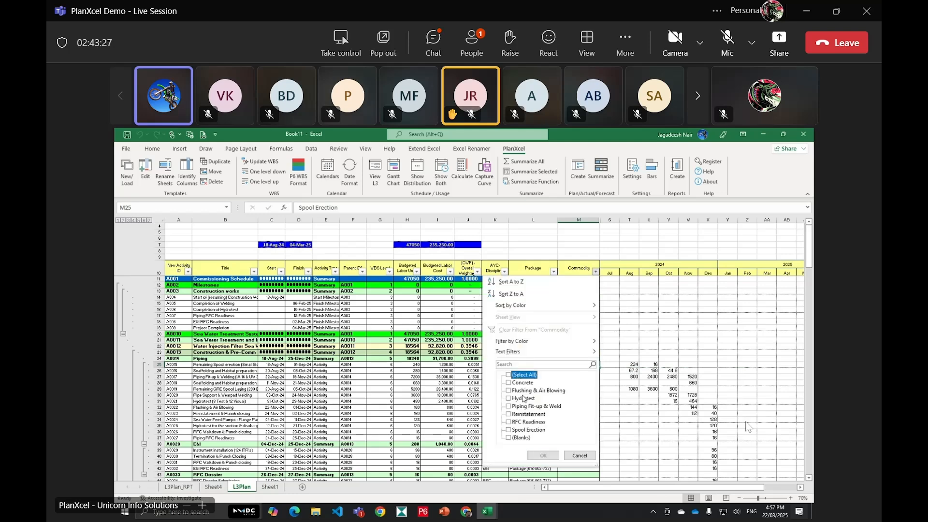
left_click(509, 406)
left_click(543, 456)
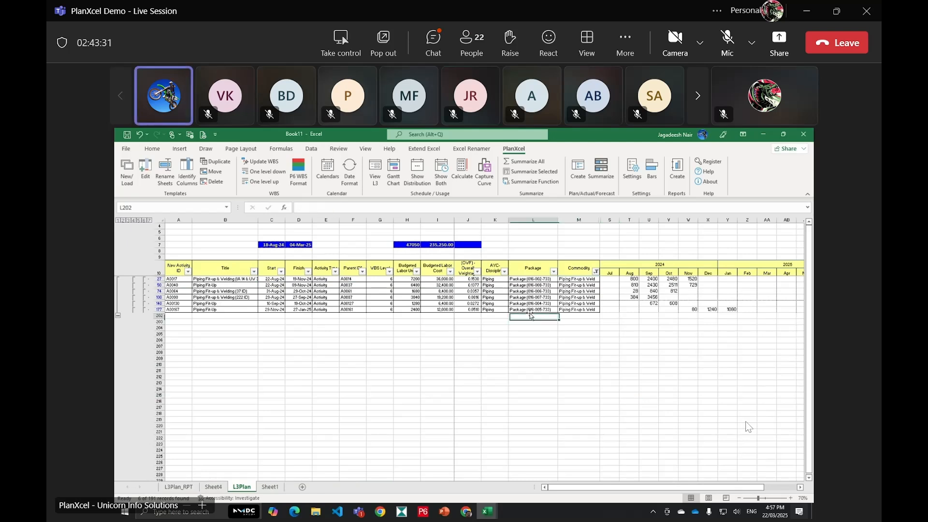
Review the first filtered activity's monthly distribution and duplicate the L3Plan template under the proposed name
left_click(613, 280)
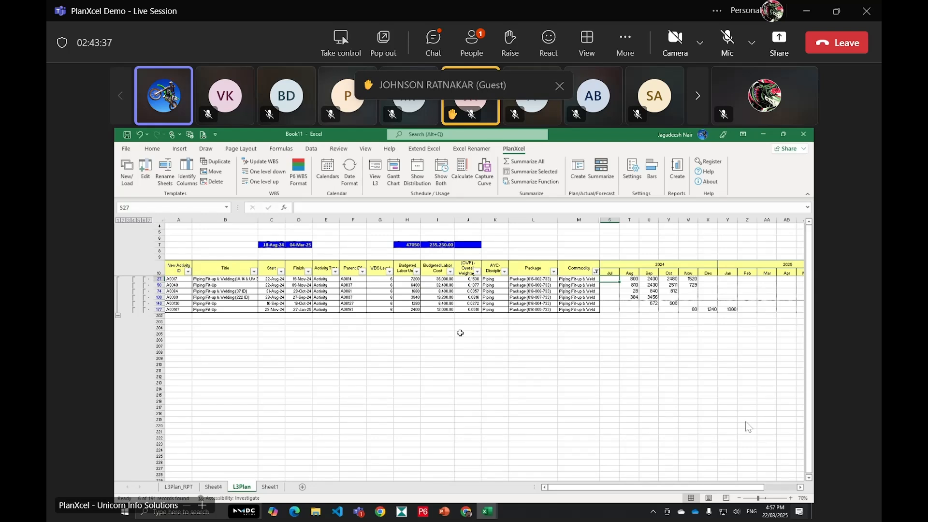
left_click_drag(629, 280, 754, 284)
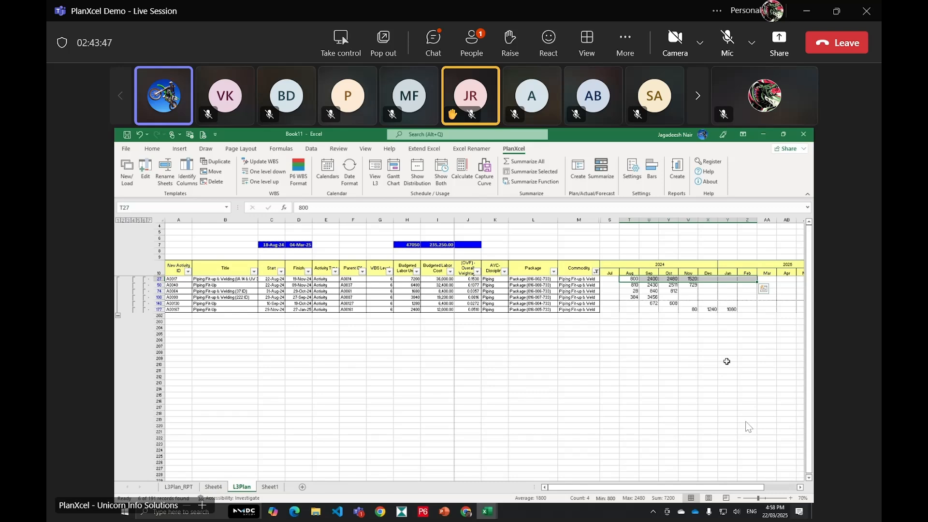
left_click(358, 396)
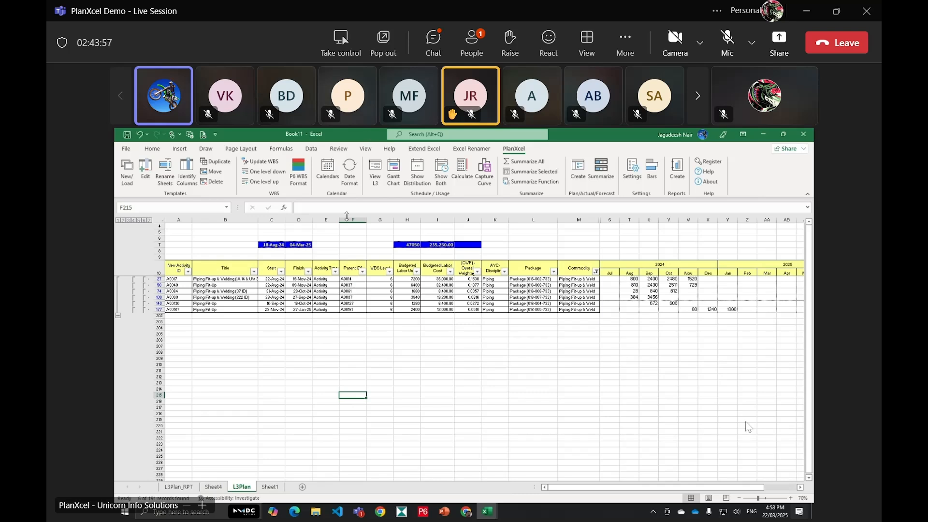
left_click(216, 162)
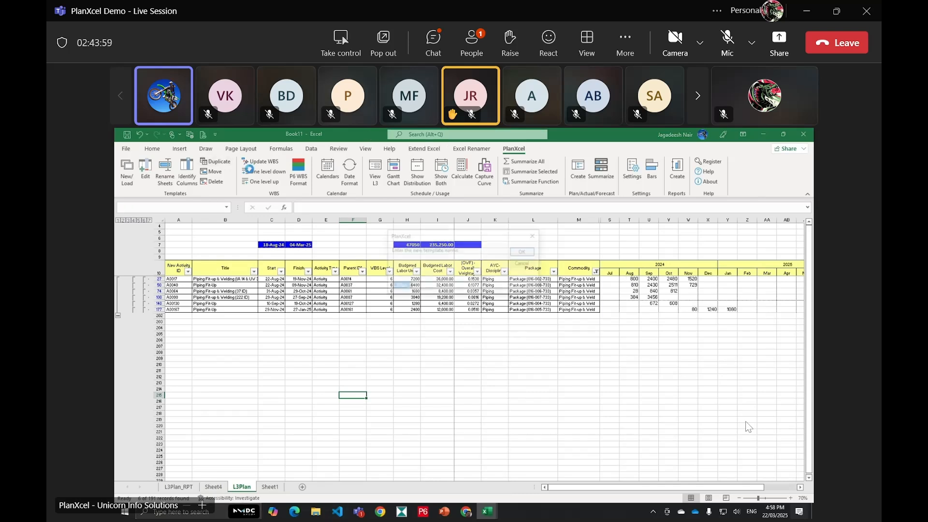
left_click(525, 252)
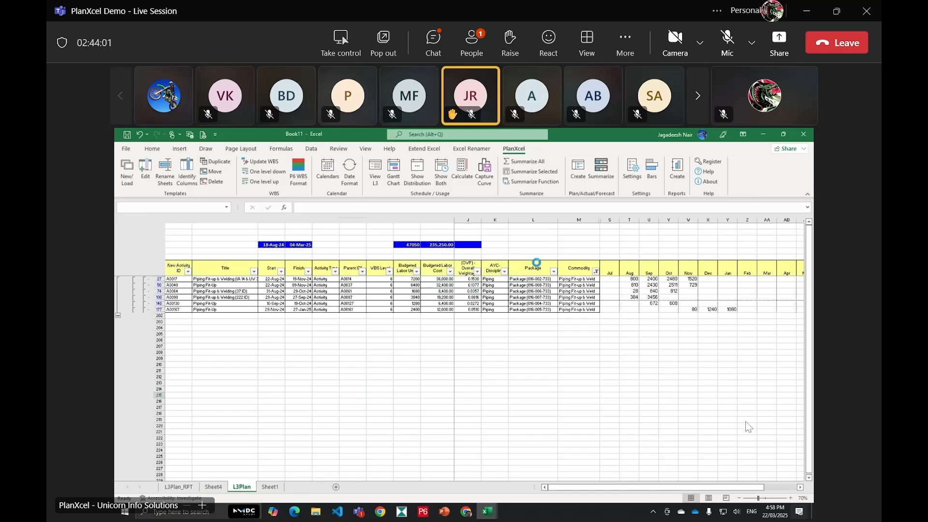
Confirm the template duplication and filter the copy's Commodity column to show everything except Piping Fit-up & Weld
left_click(501, 347)
left_click(629, 322)
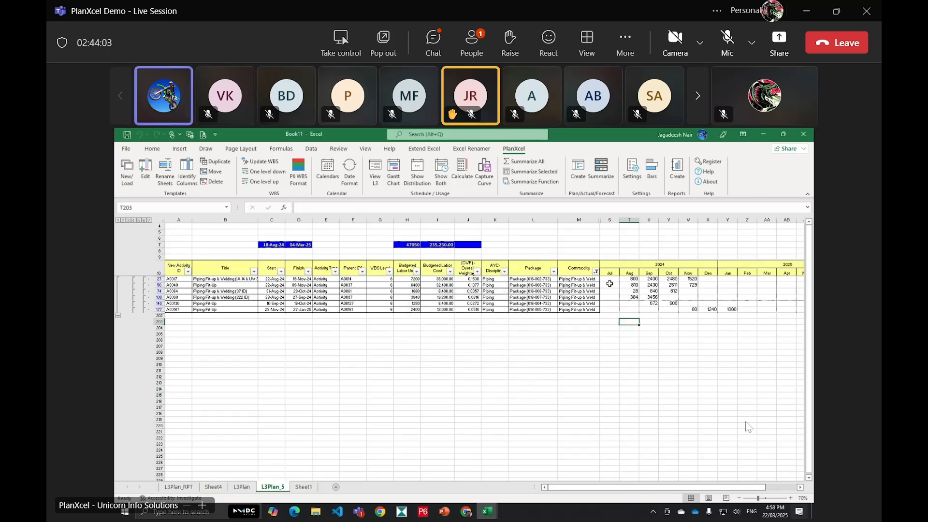
left_click(597, 272)
left_click(508, 376)
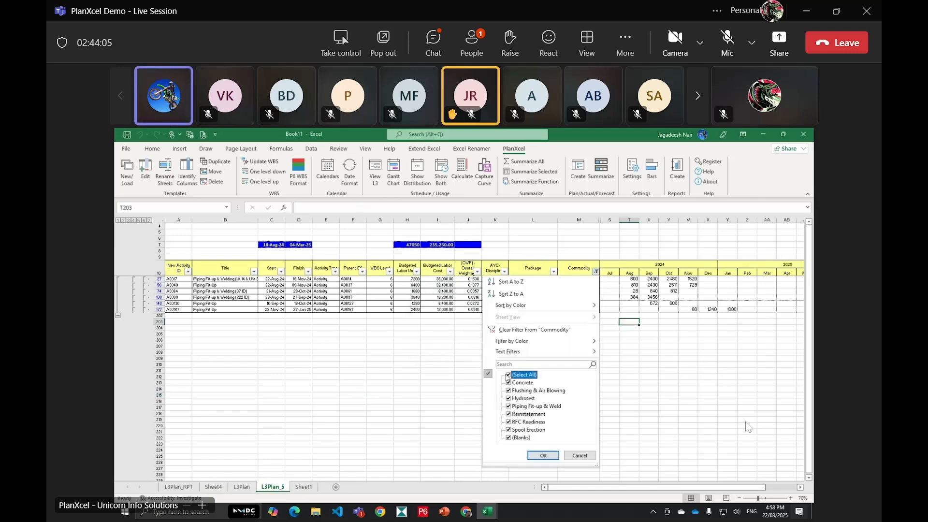
left_click(508, 407)
left_click(544, 457)
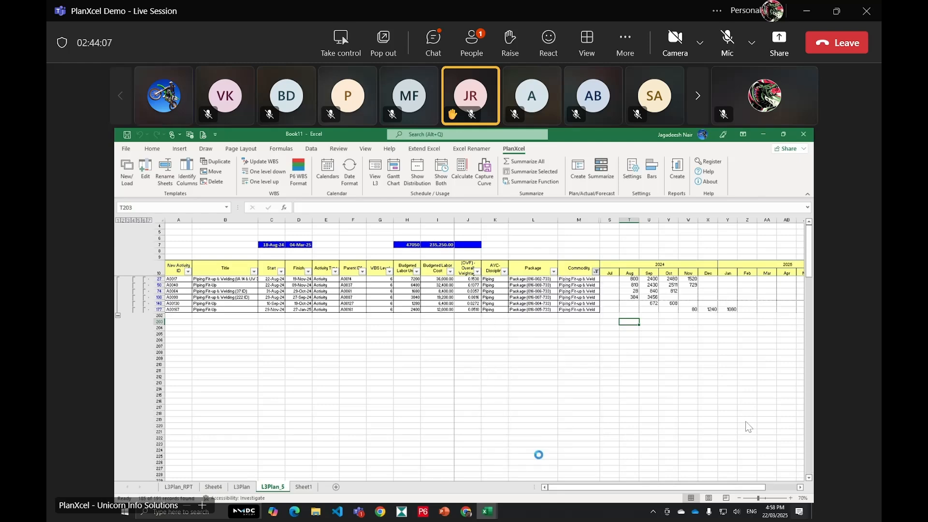
Delete all the filtered rows of the duplicated template from row 11 down
left_click(160, 279)
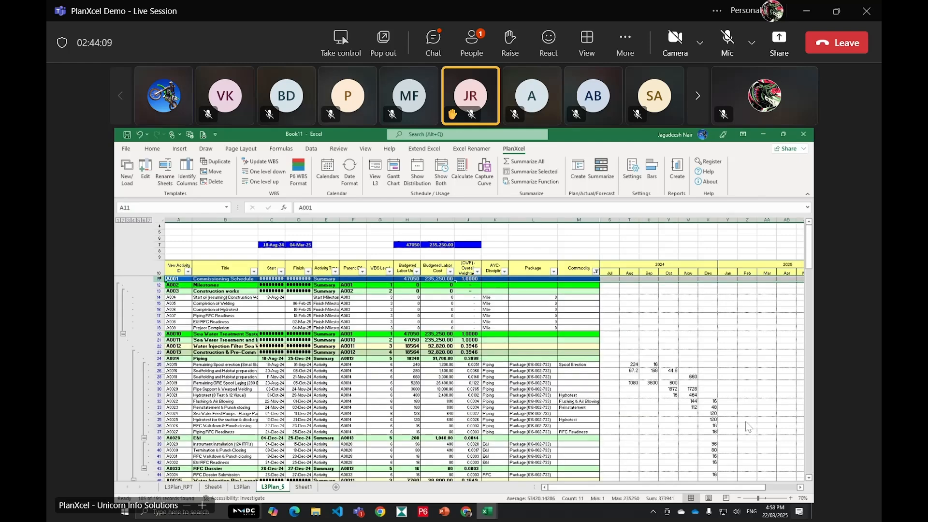
key("ctrl+shift+Down")
key("ctrl+minus")
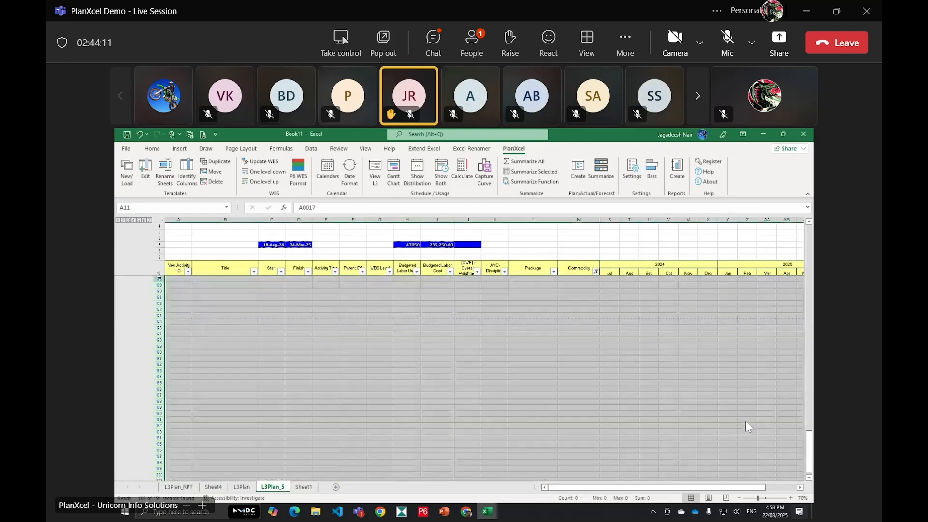
left_click(376, 315)
scroll(376, 316, "up", 6)
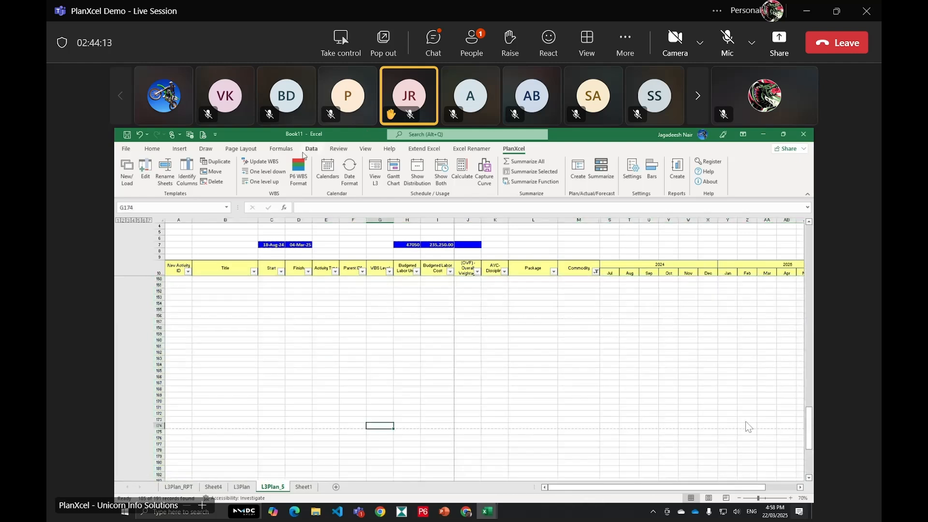
Clear the filter on L3Plan_S to bring back the remaining Piping Fit-up & Weld activities
left_click_drag(810, 428, 809, 250)
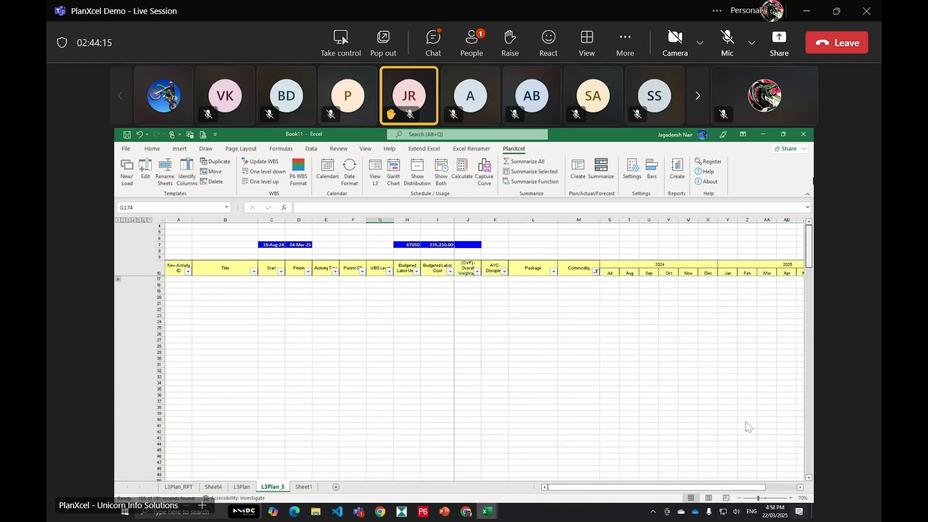
left_click(561, 431)
left_click(579, 353)
left_click(326, 364)
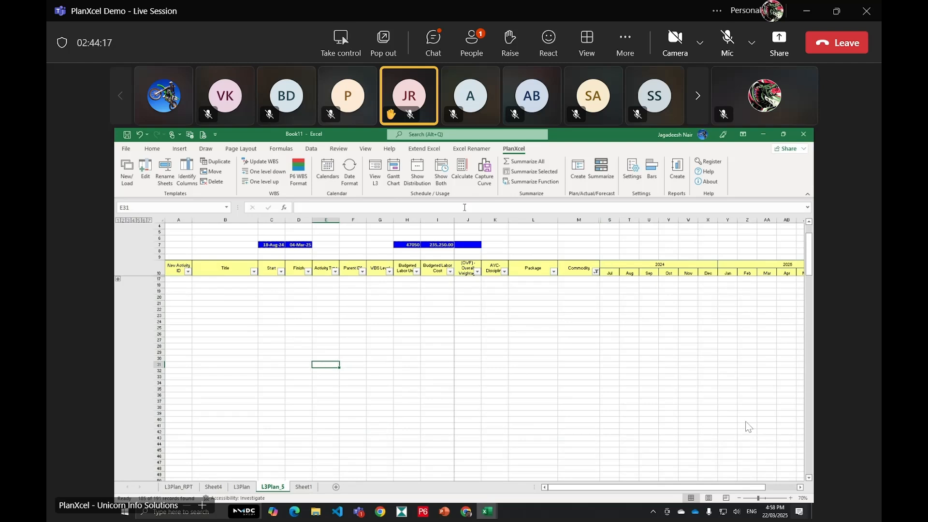
left_click(311, 149)
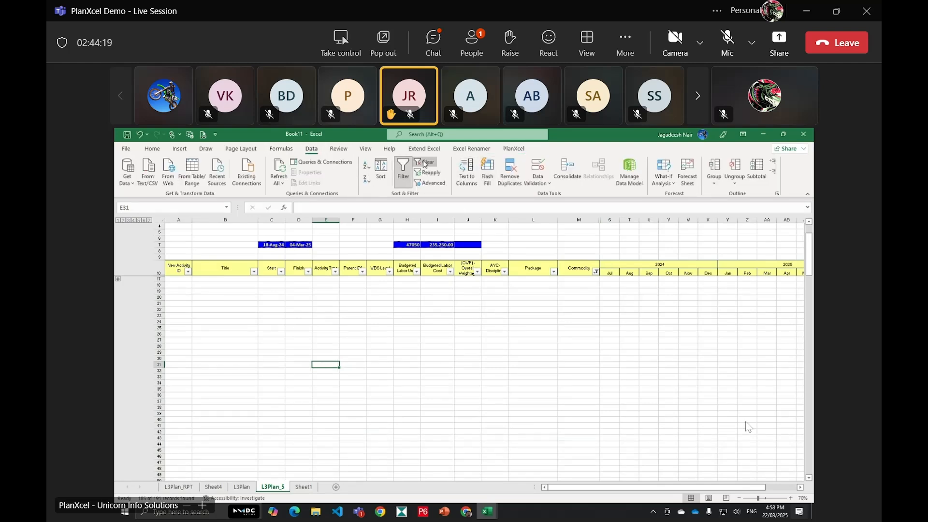
left_click(425, 164)
left_click(649, 371)
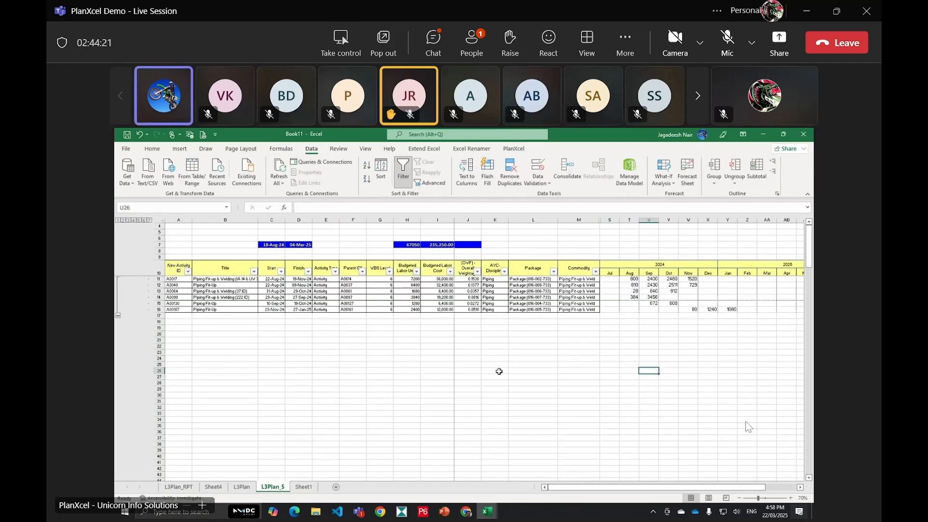
left_click(440, 291)
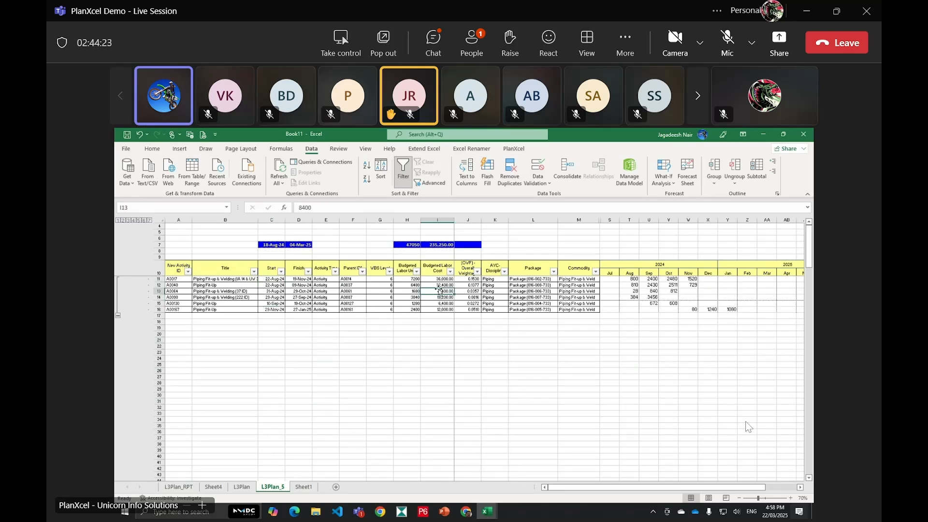
Start creating a Plan/Actual/Forecast template from L3Plan_S and accept adding the required (RCV) - Completed Values column
left_click(533, 310)
left_click(514, 149)
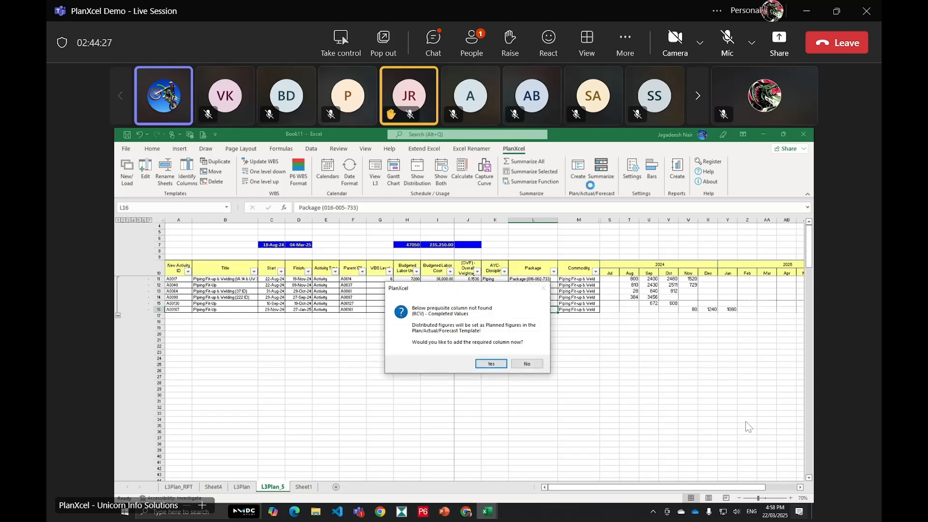
left_click(487, 365)
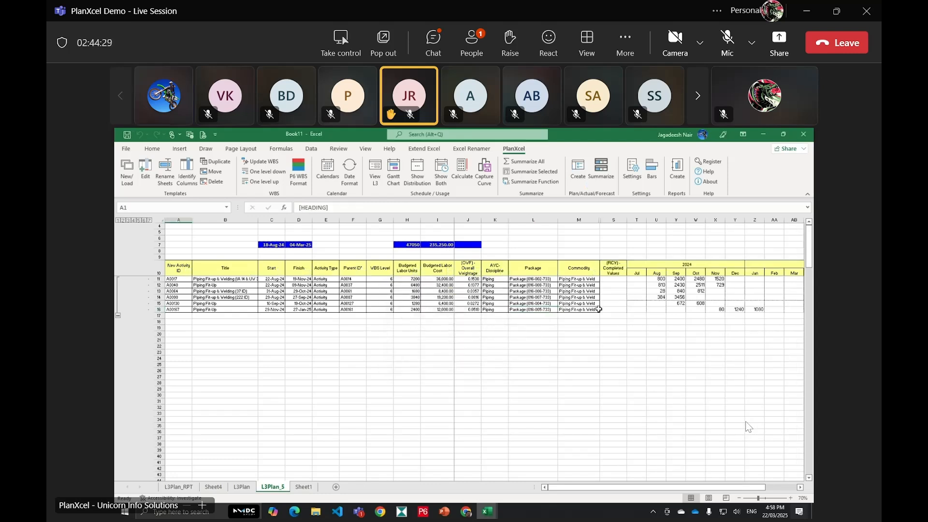
Create the Plan/Actual/Forecast template with the heading-row calendar period $T$10:$AA$10 for recording actuals
left_click(579, 169)
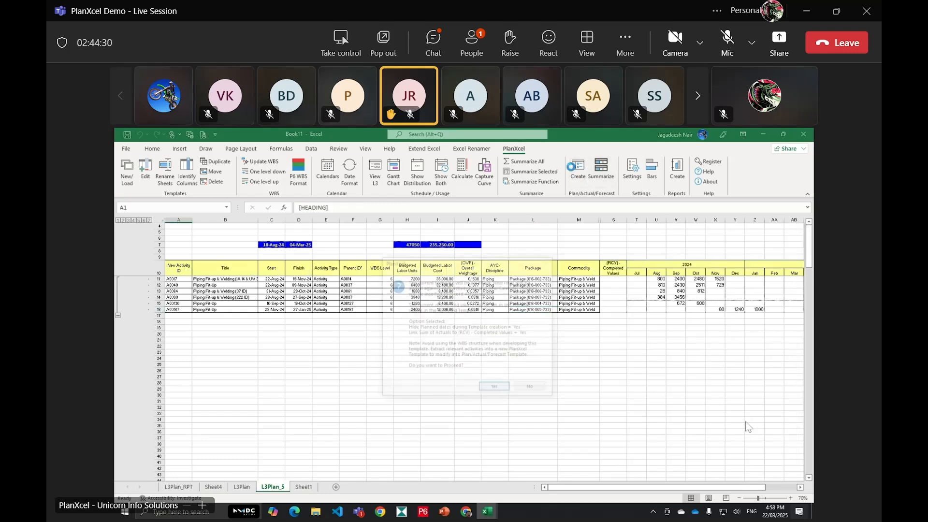
left_click(488, 390)
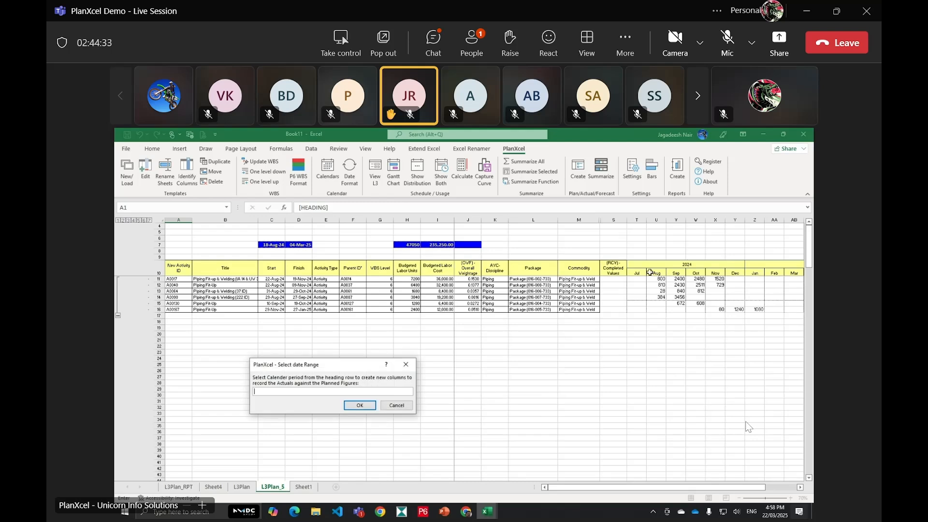
left_click_drag(637, 273, 775, 273)
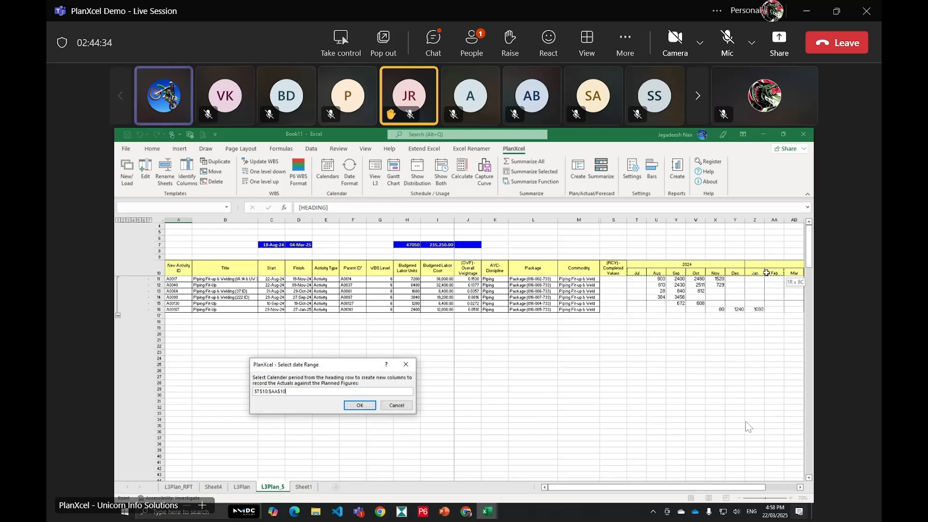
left_click(351, 406)
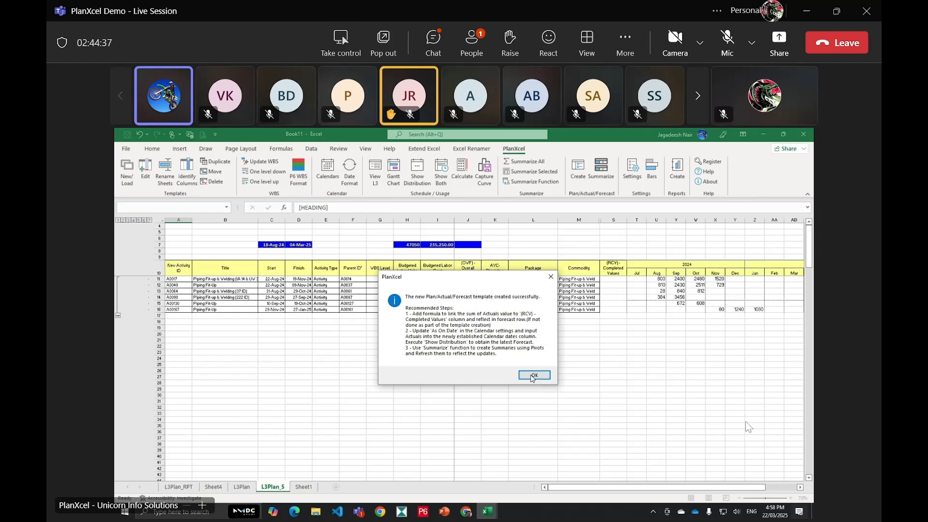
left_click(534, 376)
Examine the Plan, Actual and Forecast monthly columns and the linked start and finish dates, and return to the L3Plan sheet
left_click_drag(671, 272, 752, 273)
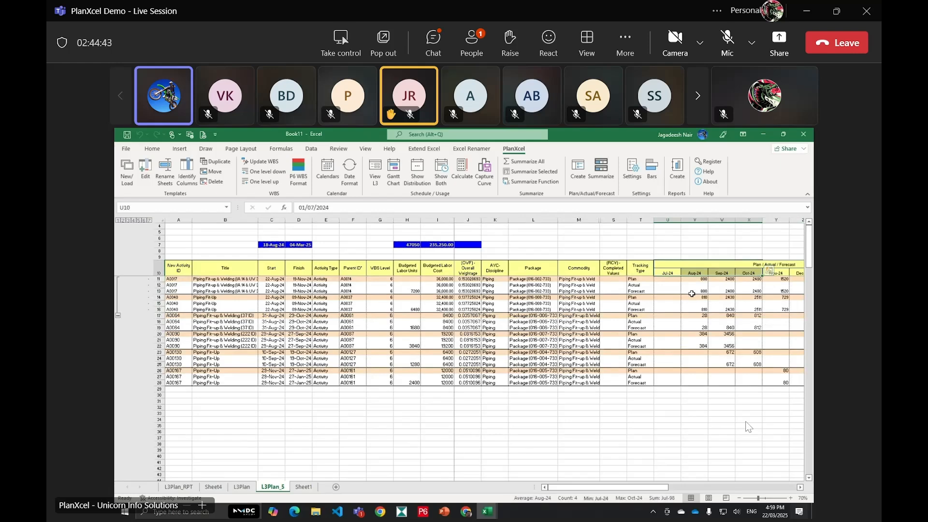
left_click_drag(629, 488, 688, 488)
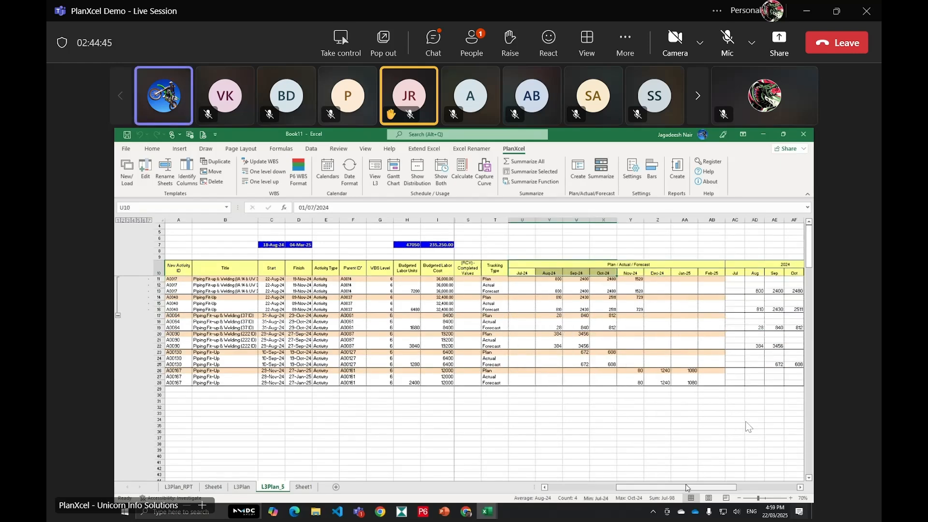
left_click(712, 413)
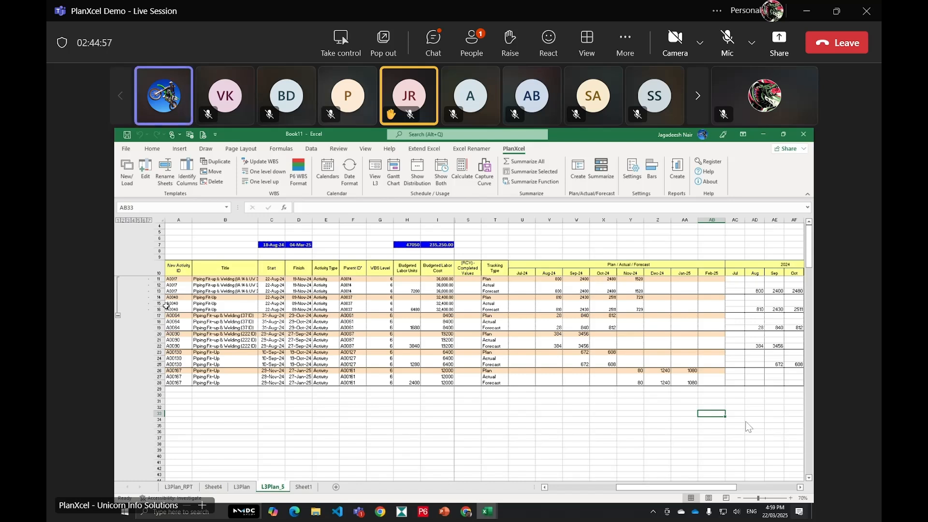
left_click(271, 285)
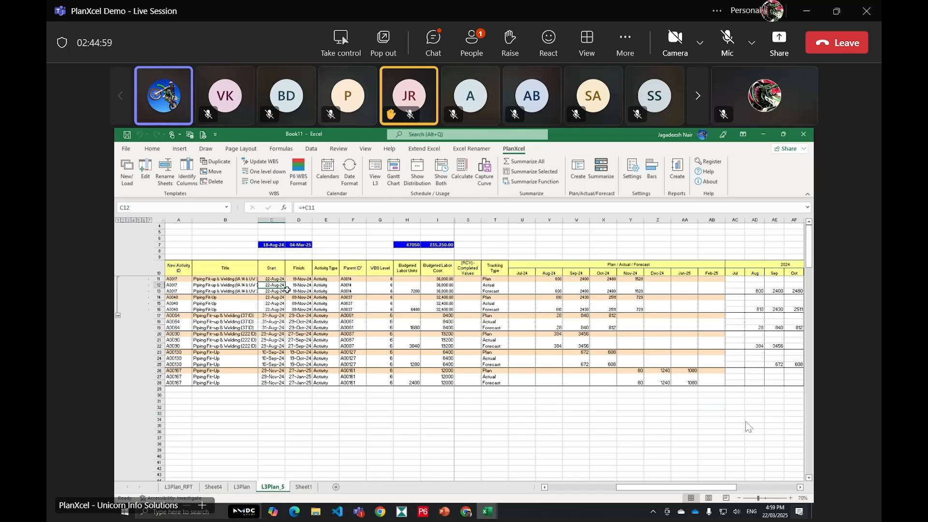
left_click(294, 292)
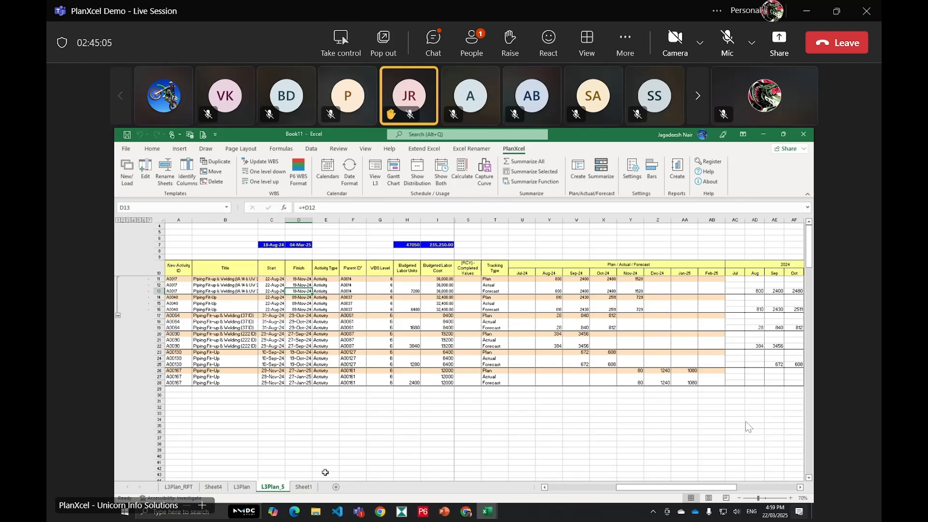
left_click(241, 487)
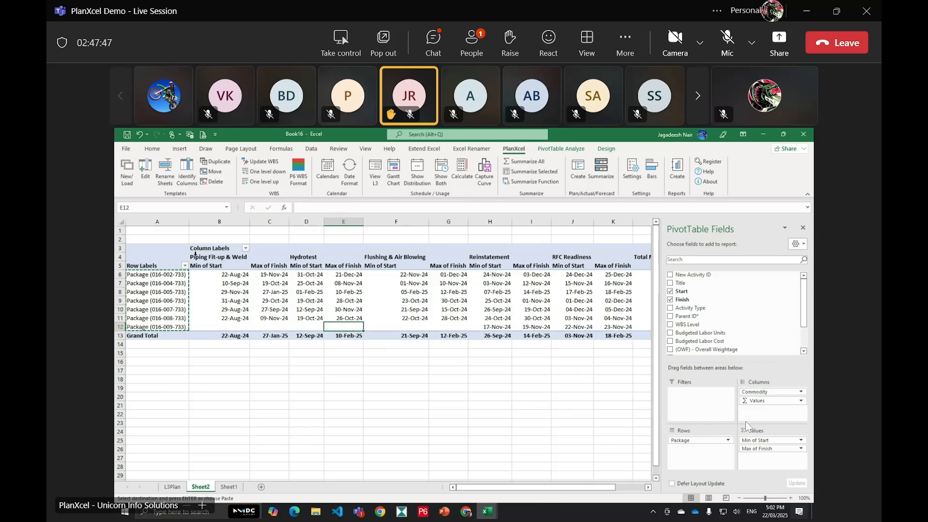
Copy the commodity headings B4:J4 from the Sheet2 pivot table into row 7 of L3Plan, starting at column F
left_click_drag(219, 257, 576, 258)
key("ctrl+c")
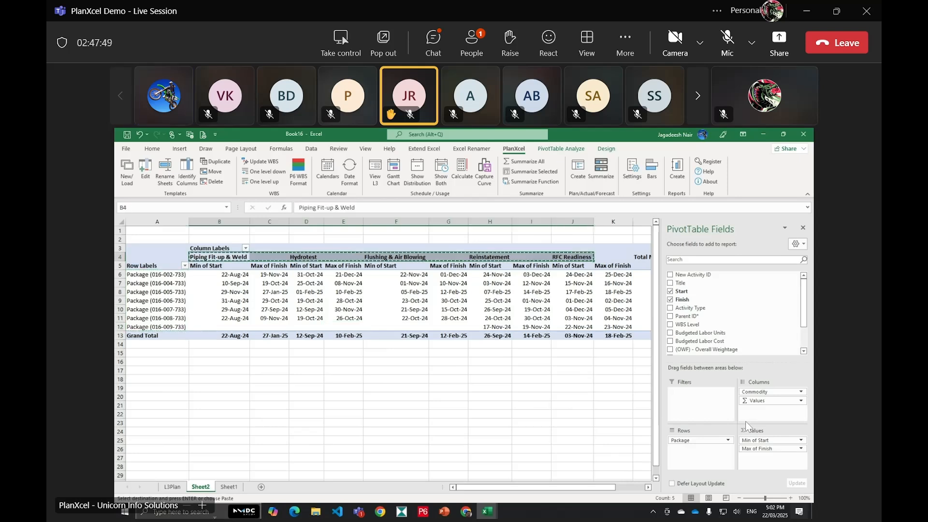
key("ctrl+Page_Up")
left_click(403, 287)
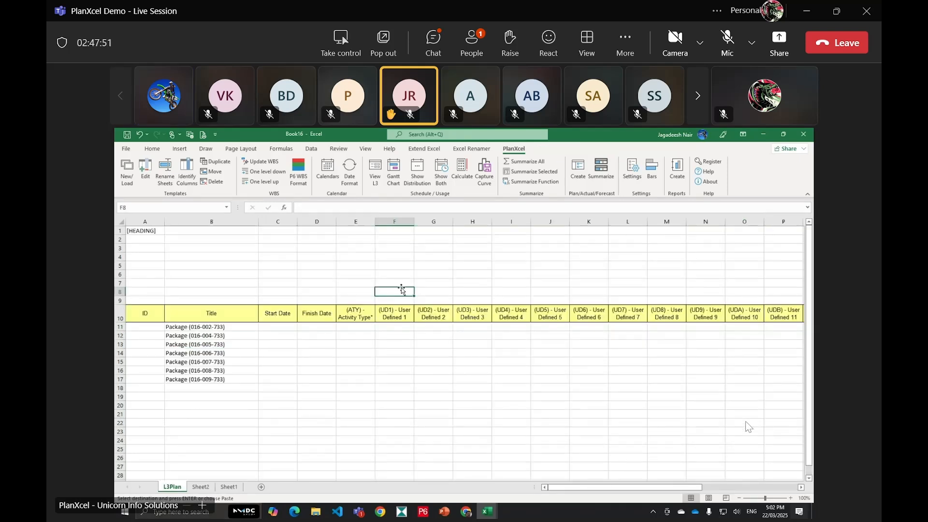
key("ctrl+v")
left_click(424, 362)
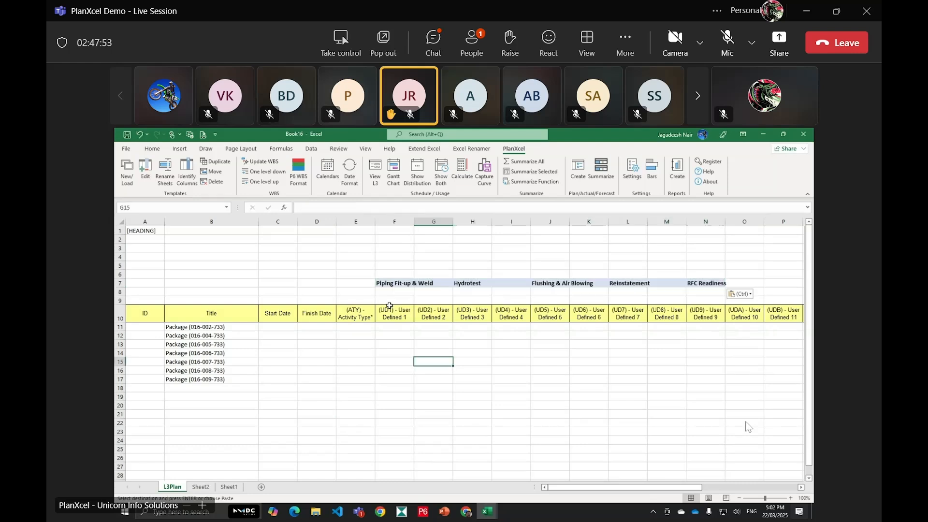
Replace the User Defined 1 heading in F10 with "Piping Fit-up & Weld - Start"
left_click(396, 309)
type("Pipi")
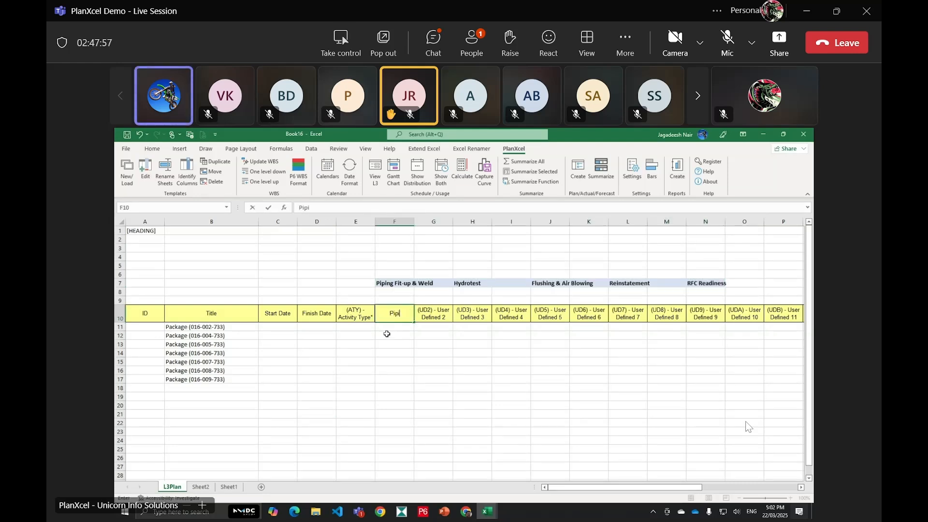
left_click(396, 283)
key("F2")
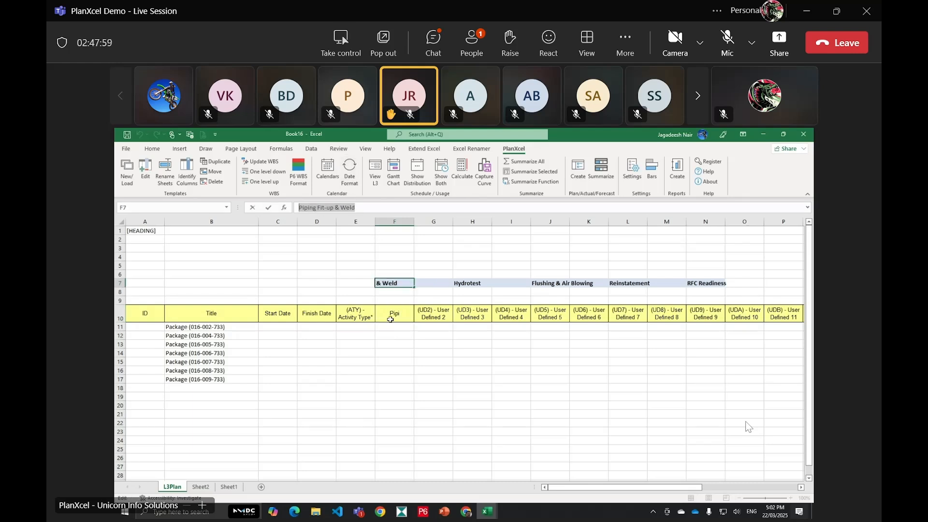
key("Escape")
left_click(409, 319)
key("ctrl+v")
key("F2")
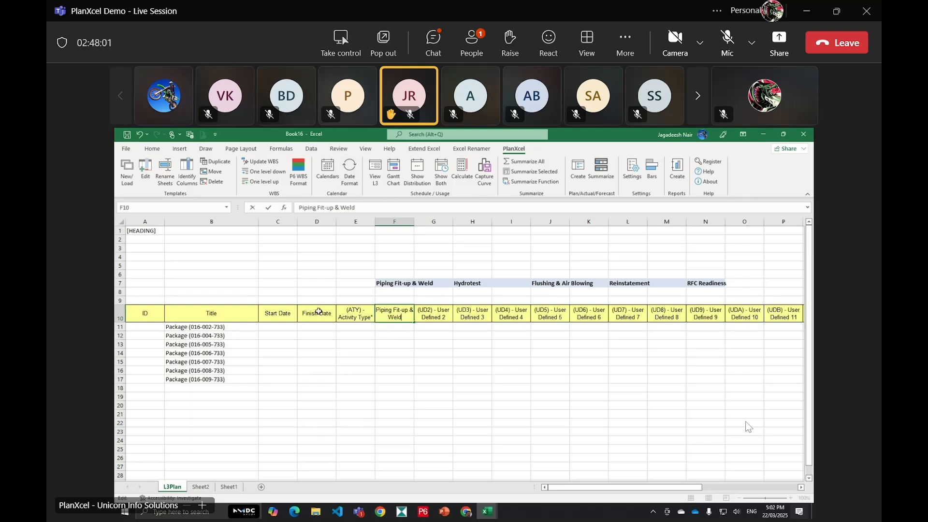
type("- Startr")
key("Return")
Replace the User Defined 2 heading in G10 with "Piping Fit-up & Weld - Finish"
key("Up")
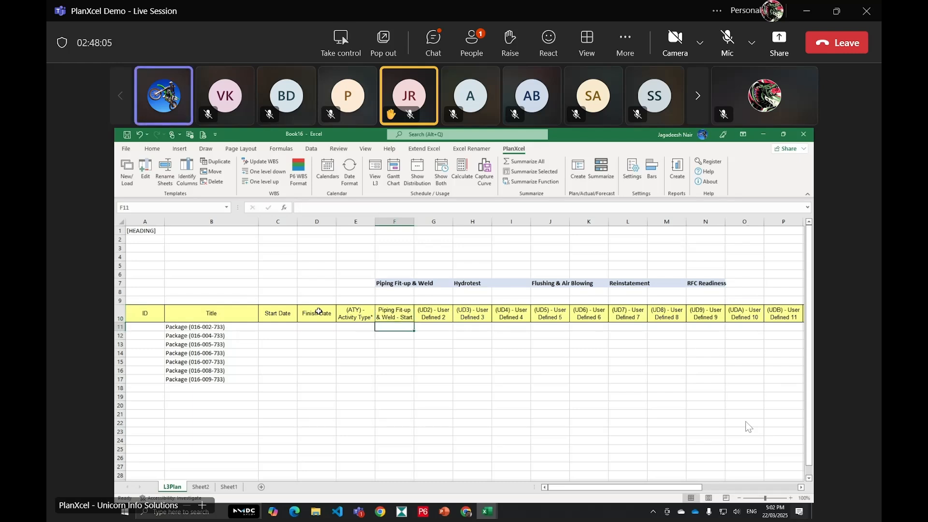
key("Right")
key("ctrl+v")
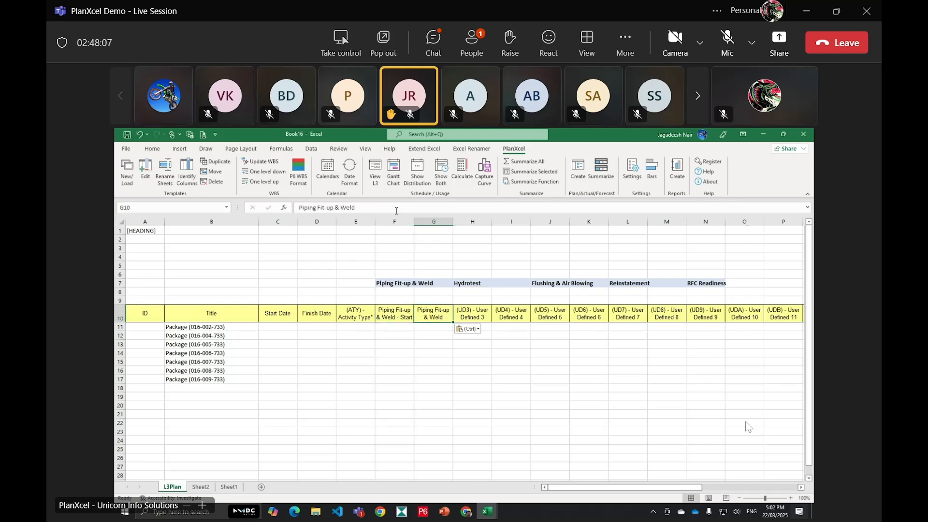
key("F2")
type("-")
type(" Finish")
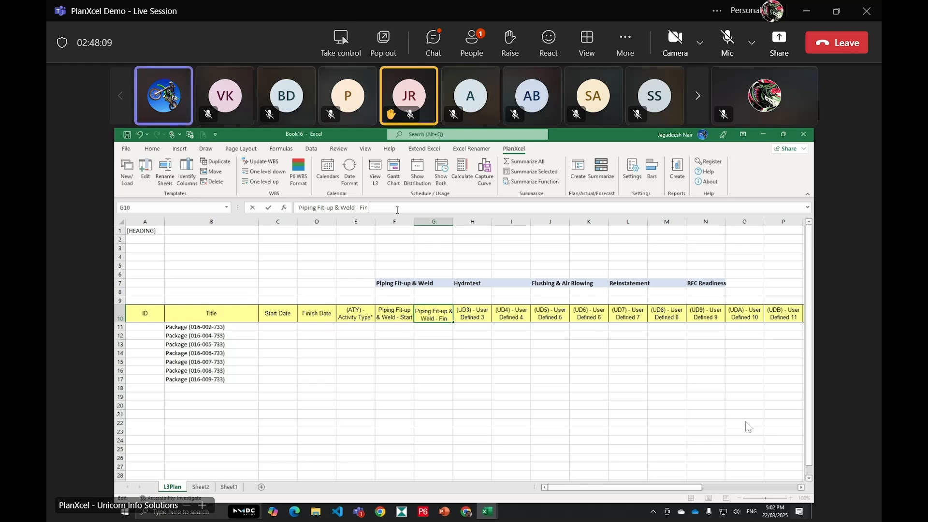
key("Tab")
Replace the User Defined 3 heading in H10 with "Hydrotest - Start", reusing the Hydrotest label copied from H7
key("Up")
key("Up")
key("Up")
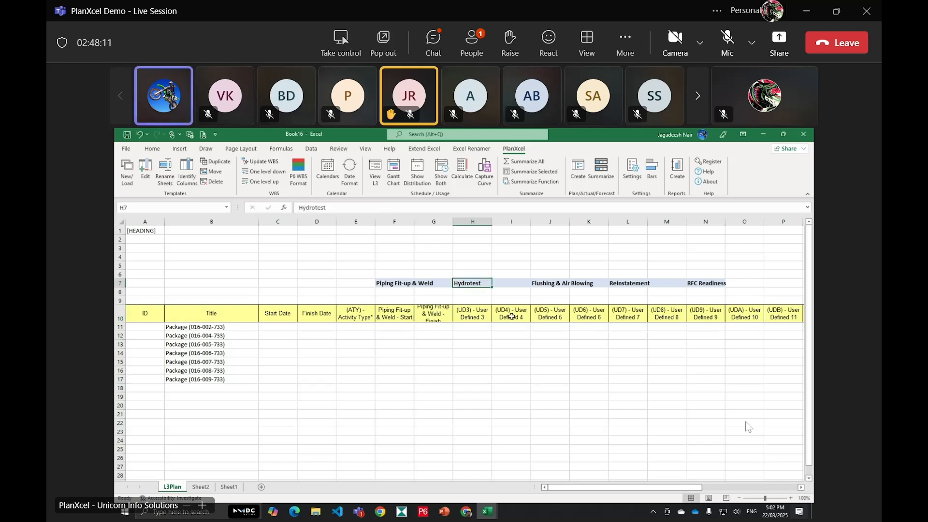
key("ctrl+c")
key("Down")
key("Down")
key("Down")
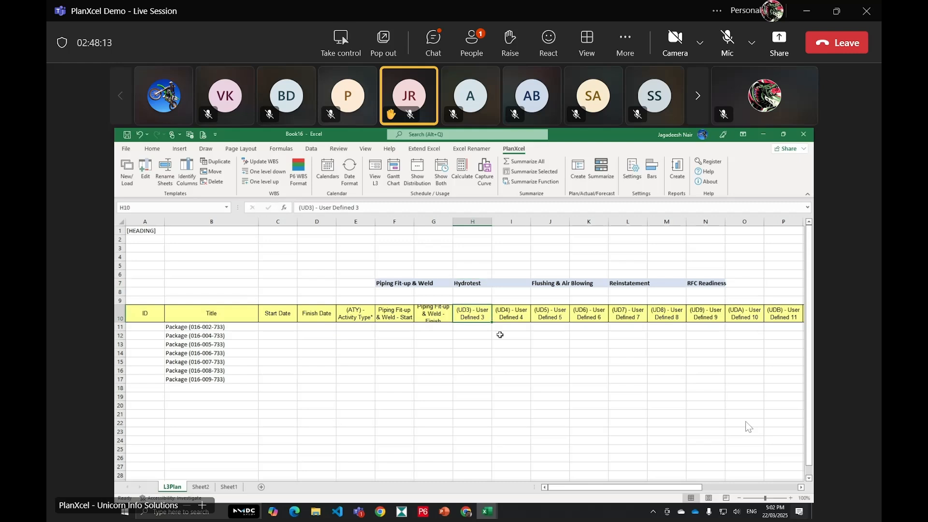
key("ctrl+v")
key("F2")
type("-")
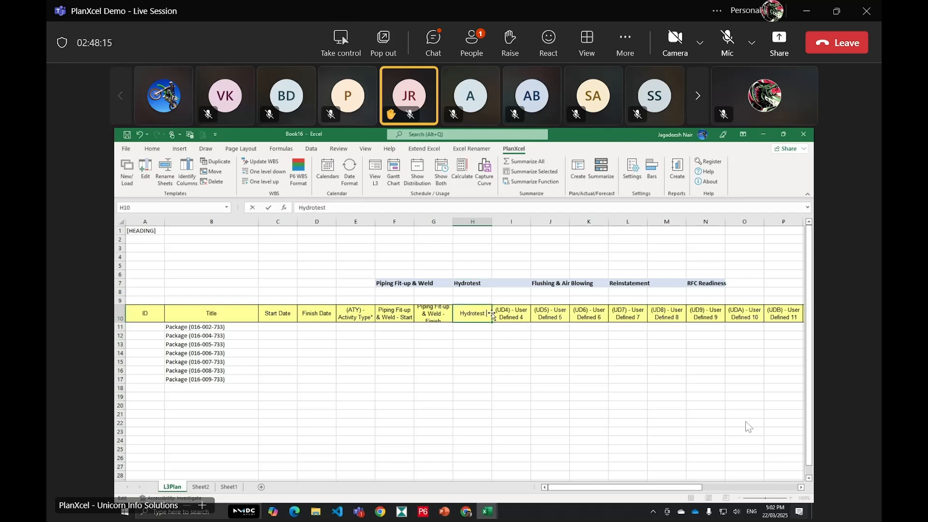
type(" Start")
key("Tab")
Replace the User Defined 4 heading in I10 with "Hydrotest - Finish", reusing the copied Hydrotest label
key("ctrl+v")
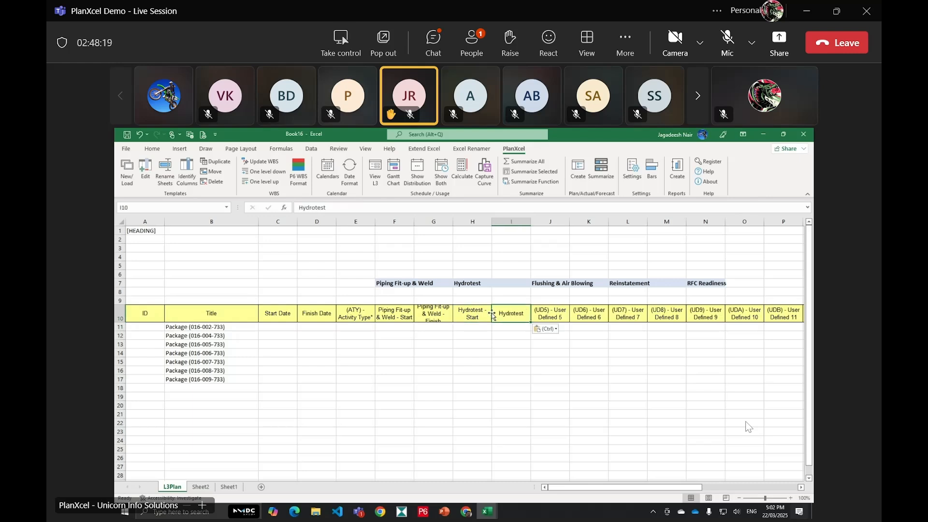
key("F2")
type("- Finish")
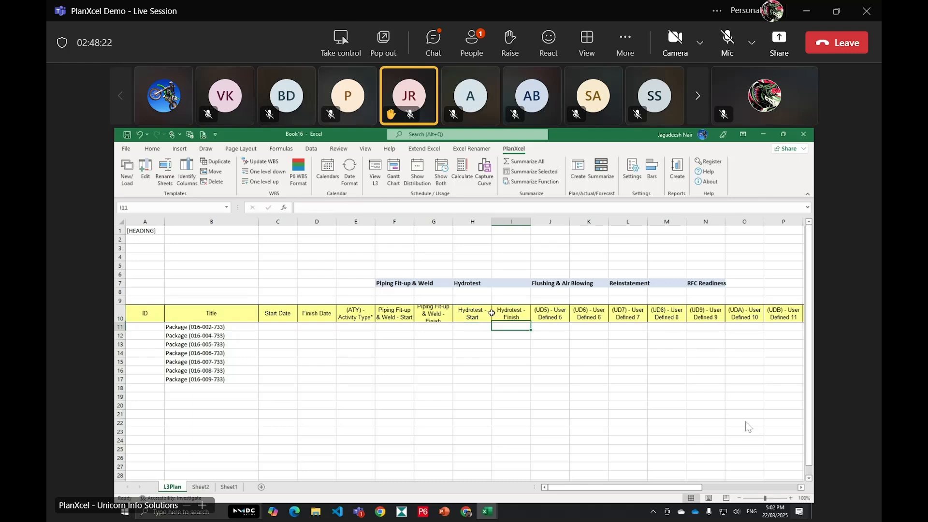
Replace the User Defined 5 and 6 headings in J10 and K10 with "Flush - Start" and "Flush - Finish"
key("Tab")
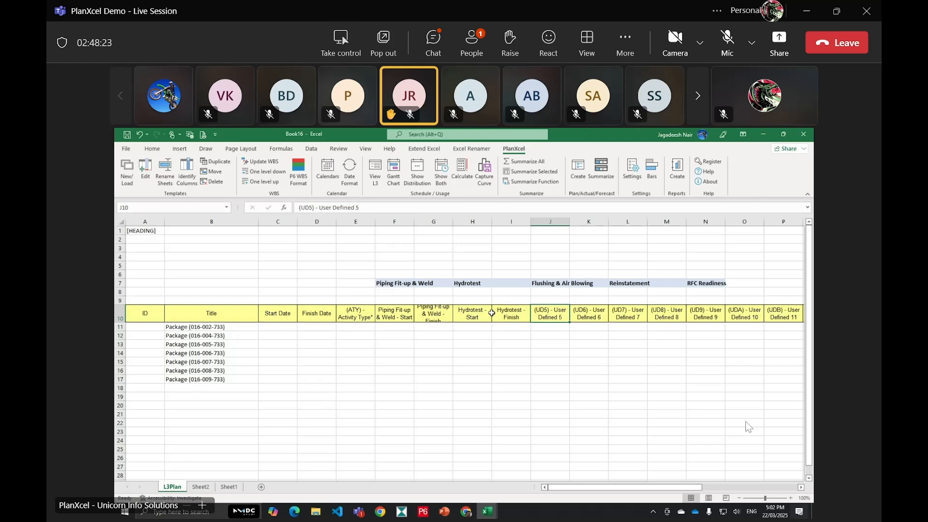
type("Flush - ")
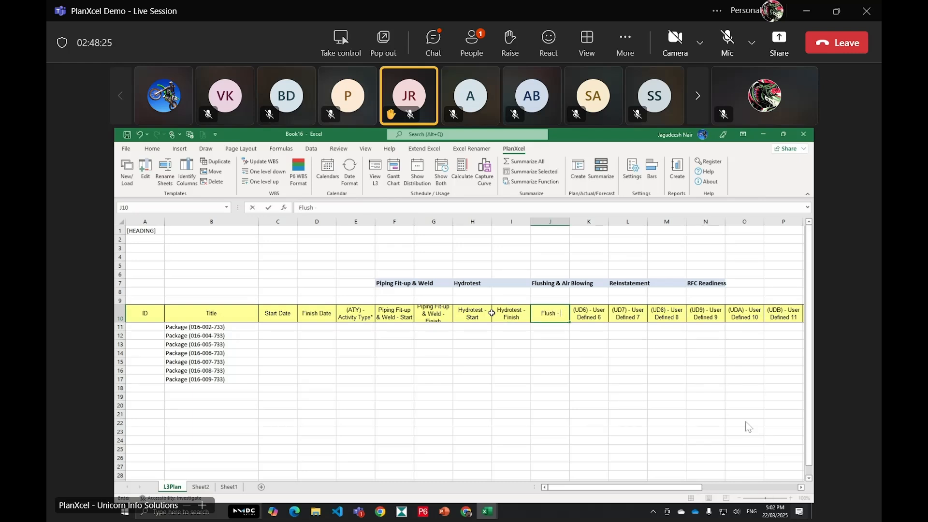
type("Start")
key("Tab")
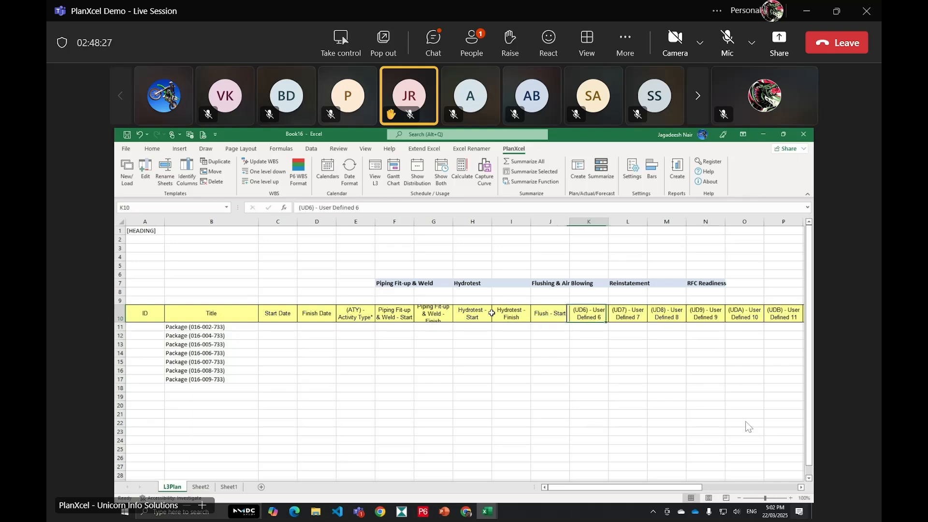
type("Flush")
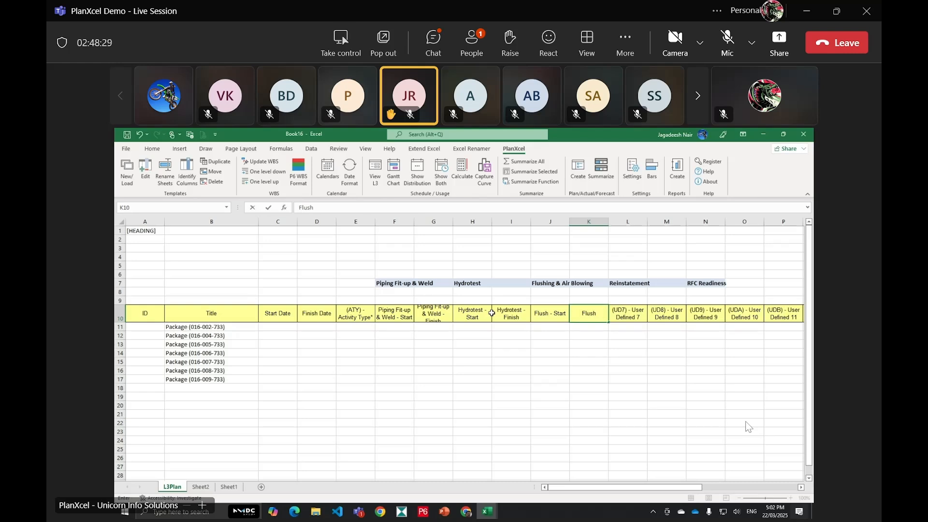
type(" - Finish")
key("ctrl+Return")
Replace the User Defined 7 and 8 headings in L10 and M10 with "Reinsta - Start" and "Reinst - Finish"
key("Tab")
type("Reins")
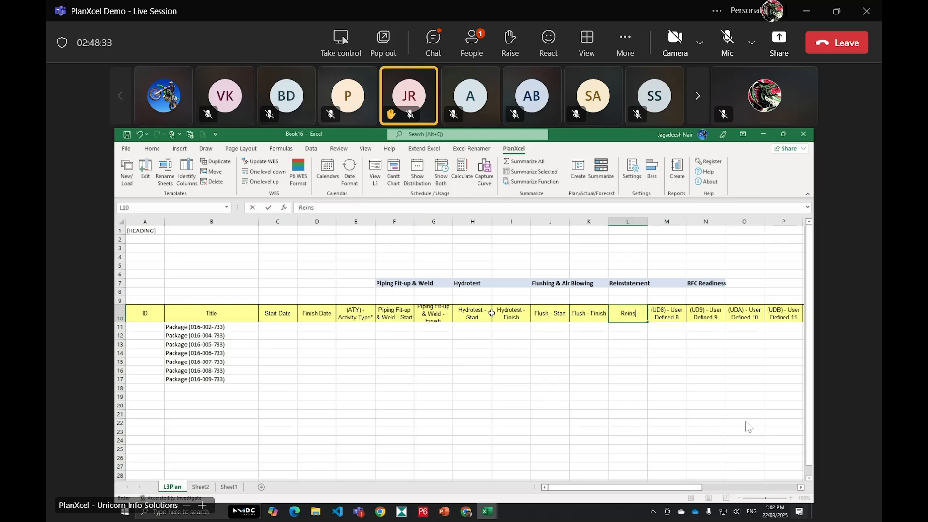
type("ta - Start")
key("Return")
key("Up")
key("Tab")
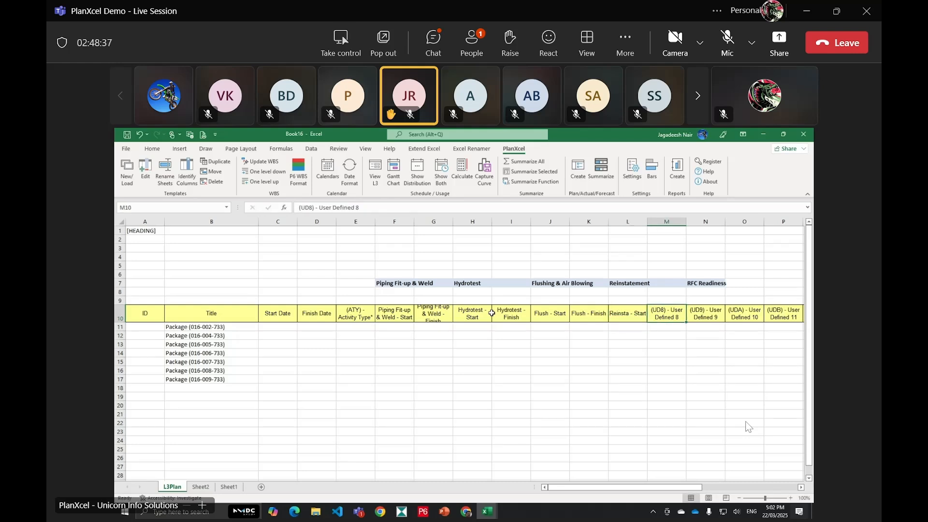
type("Reinst")
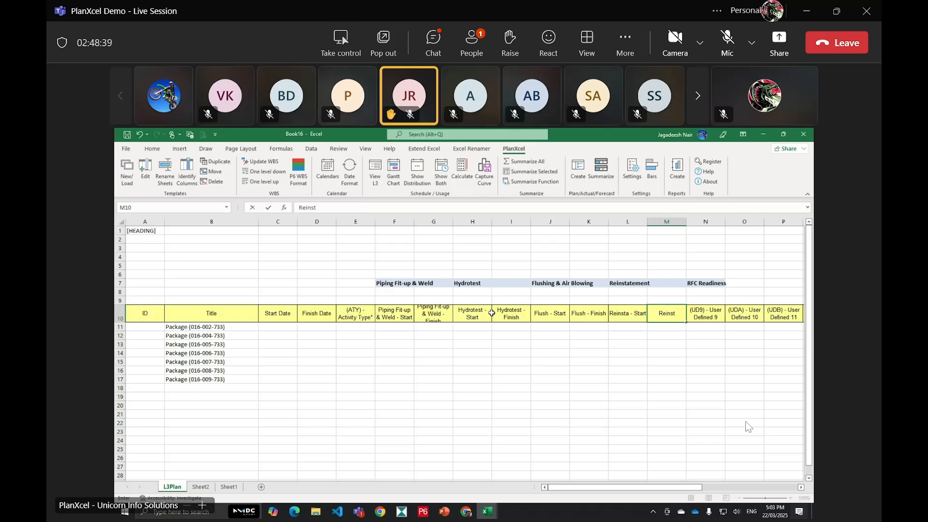
type(" 0")
key("BackSpace")
type("- Finish")
key("Tab")
Replace the User Defined 9 and 10 headings in N10 and O10 with "RFC - Start" and "RFC - Finish"
type("RFC ")
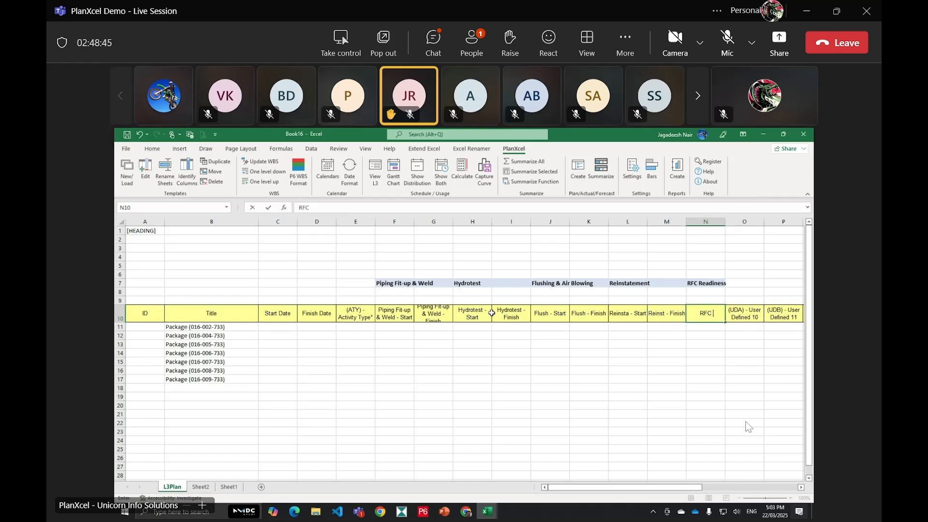
type("- Starty")
key("BackSpace")
key("Tab")
type("RF")
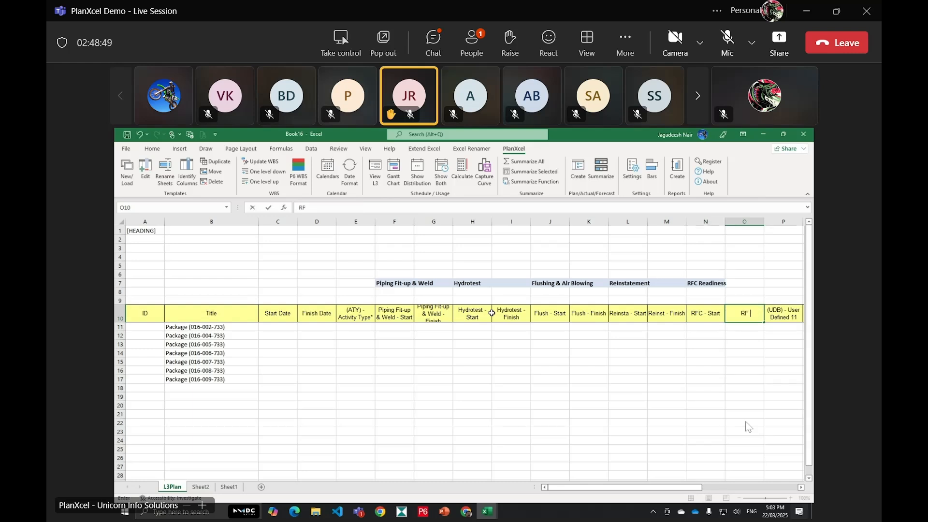
type("C - Finish")
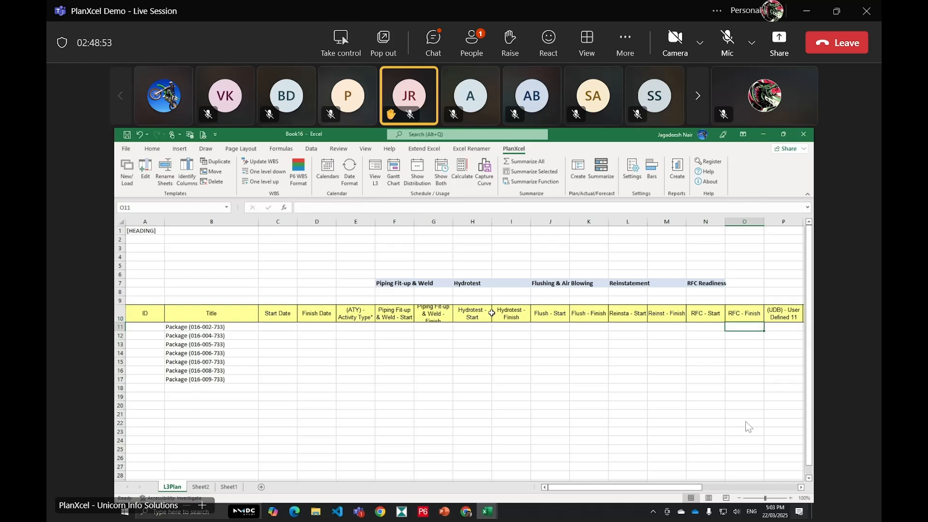
left_click(394, 405)
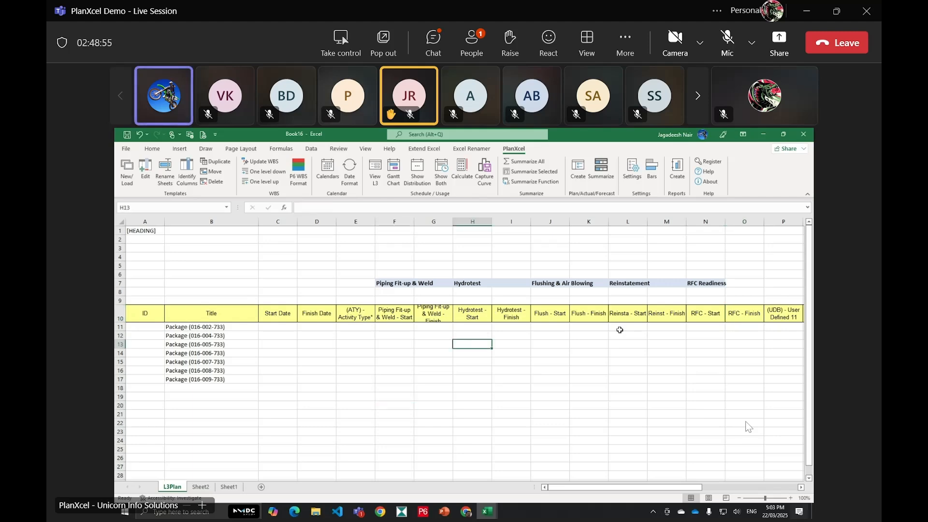
left_click_drag(394, 315, 694, 315)
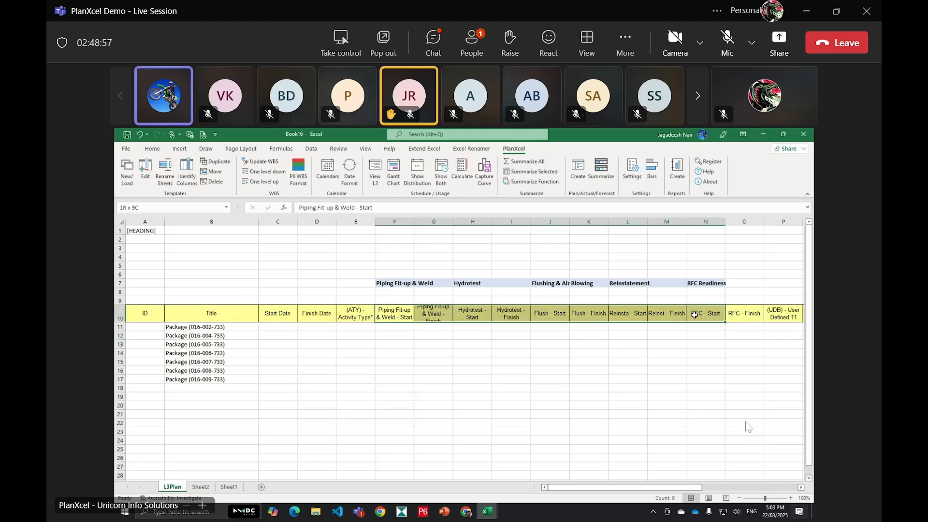
left_click(436, 389)
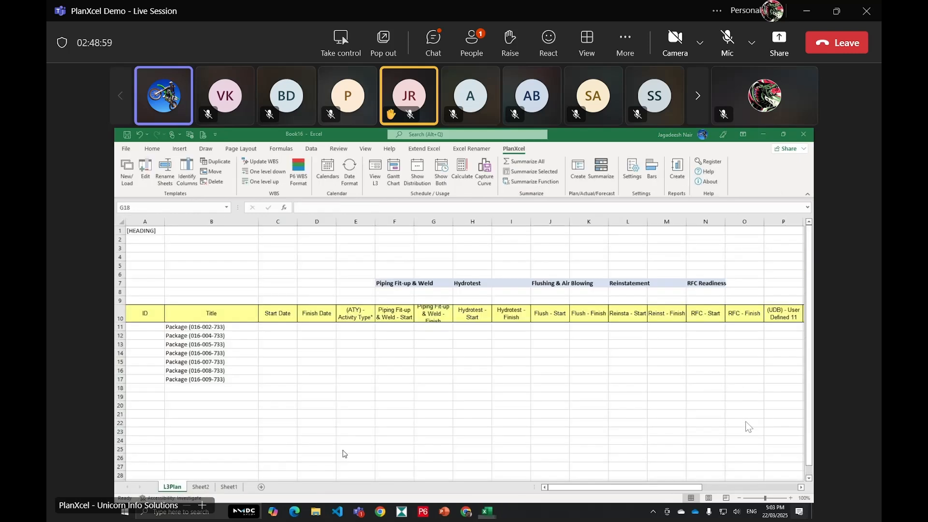
Copy the commodity dates B6:K12 from the Sheet2 pivot table into L3Plan from F11 as values, shown in date format
key("ctrl+Page_Down")
left_click(345, 422)
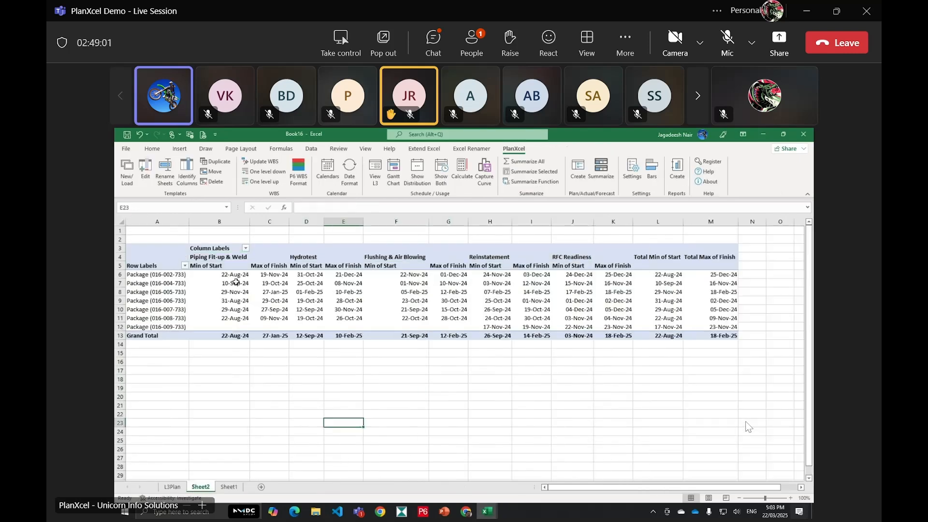
left_click_drag(236, 277, 624, 327)
key("ctrl+c")
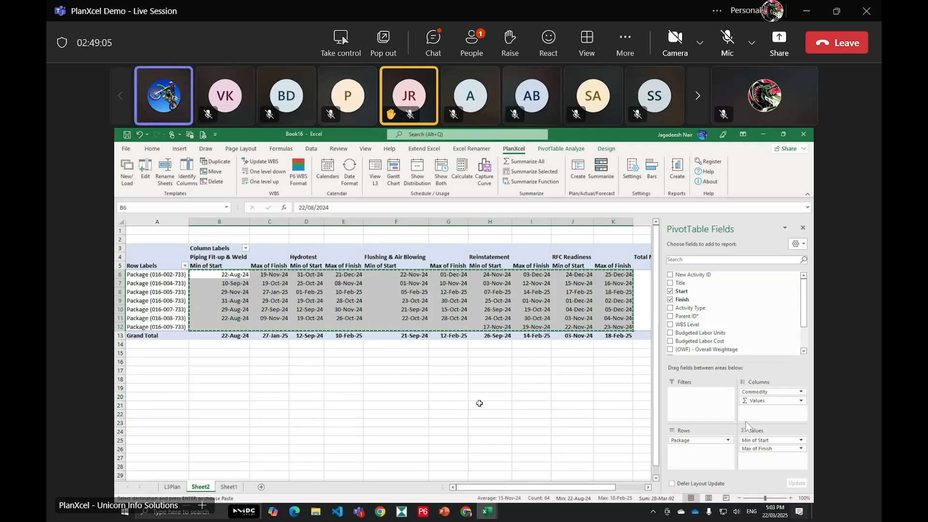
left_click(172, 487)
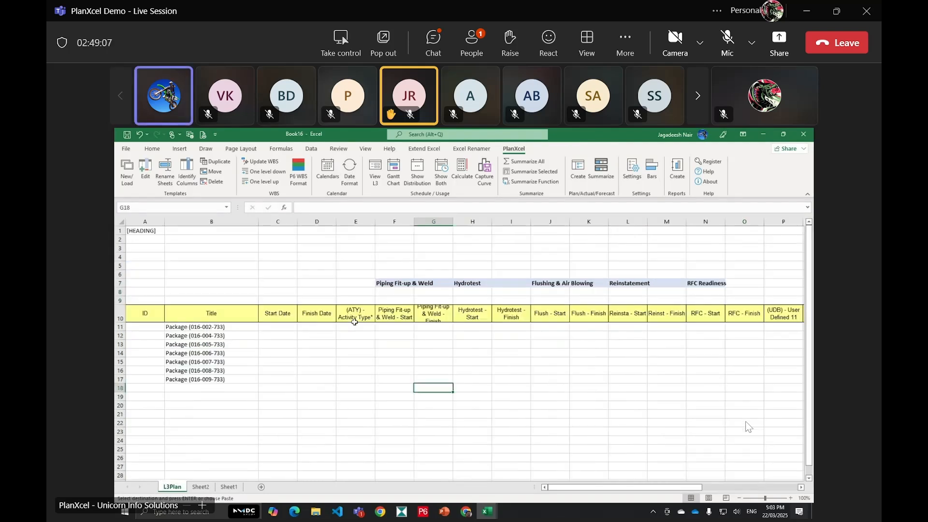
left_click(365, 327)
left_click(411, 327)
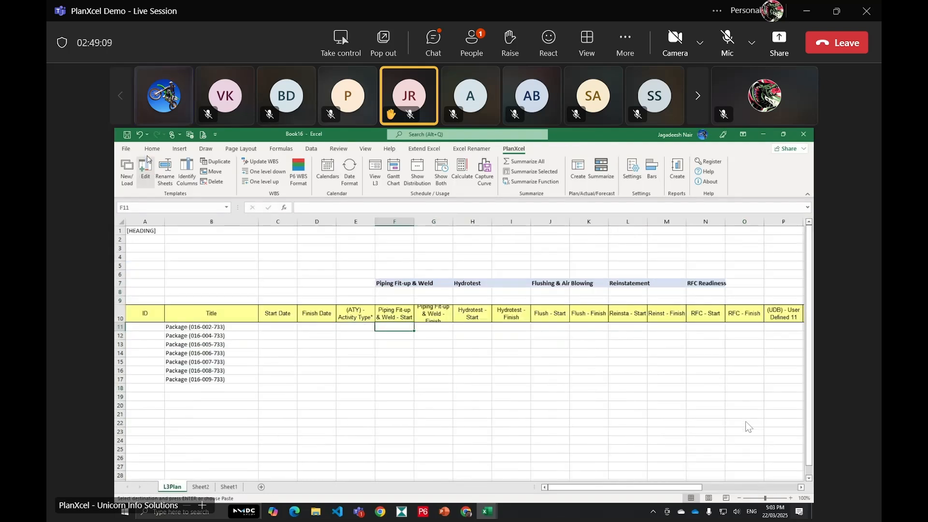
left_click(152, 149)
left_click(127, 183)
left_click(126, 248)
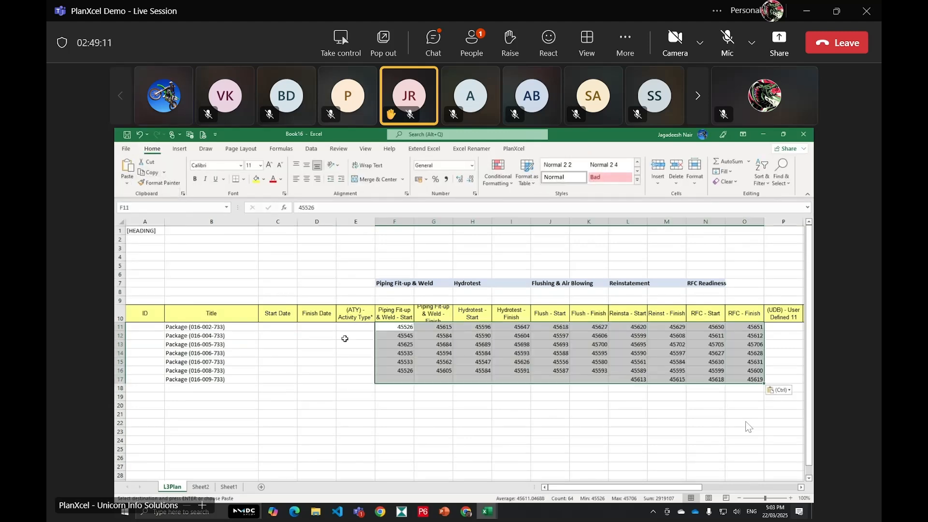
left_click(514, 457)
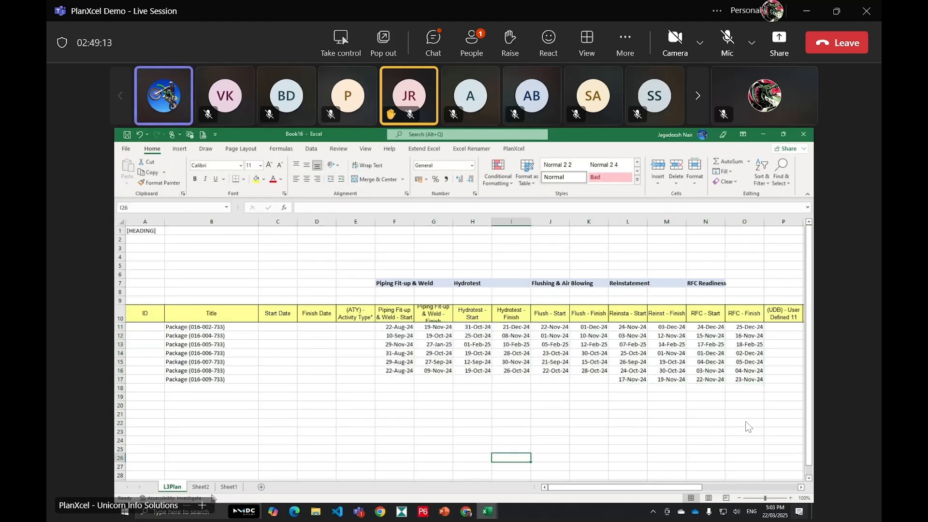
Copy the total start and finish dates L6:M12 from the Sheet2 pivot table as values into L3Plan, starting at C11
left_click(200, 487)
left_click(804, 227)
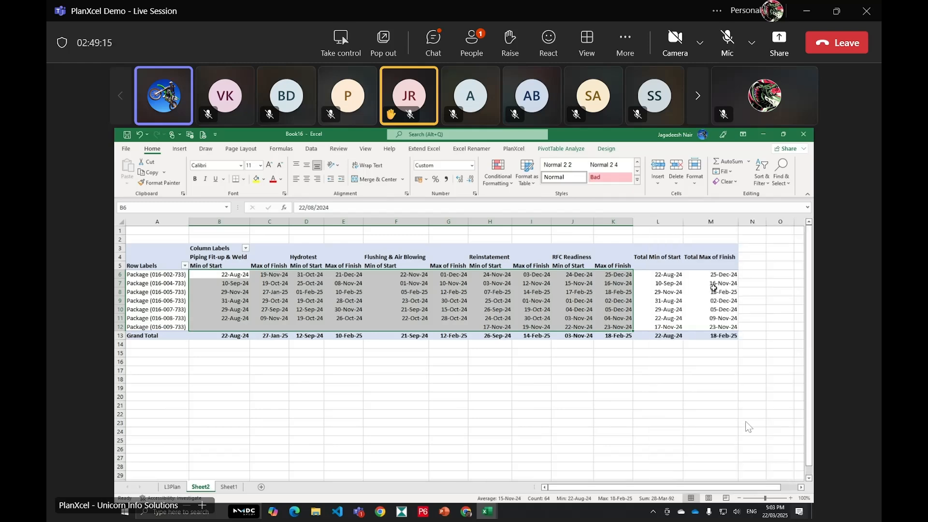
left_click_drag(669, 274, 710, 324)
key("ctrl+c")
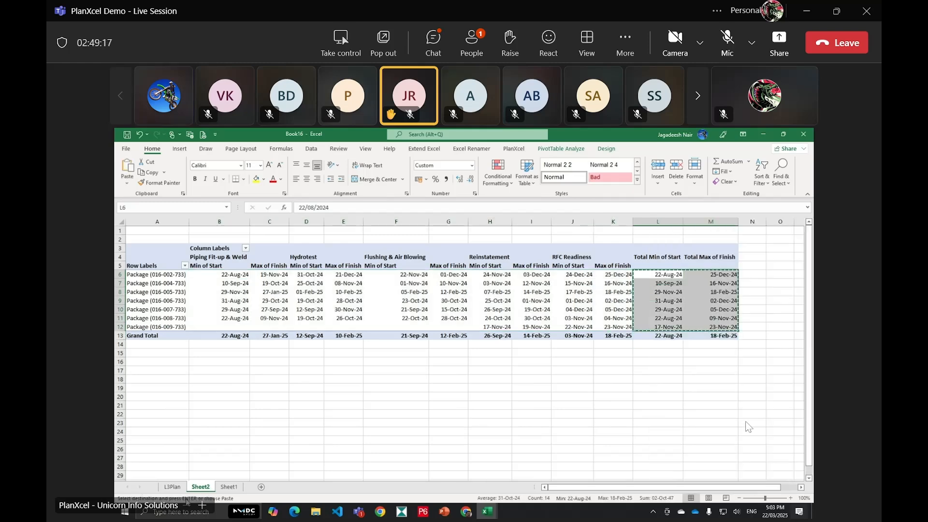
left_click(172, 487)
left_click(278, 327)
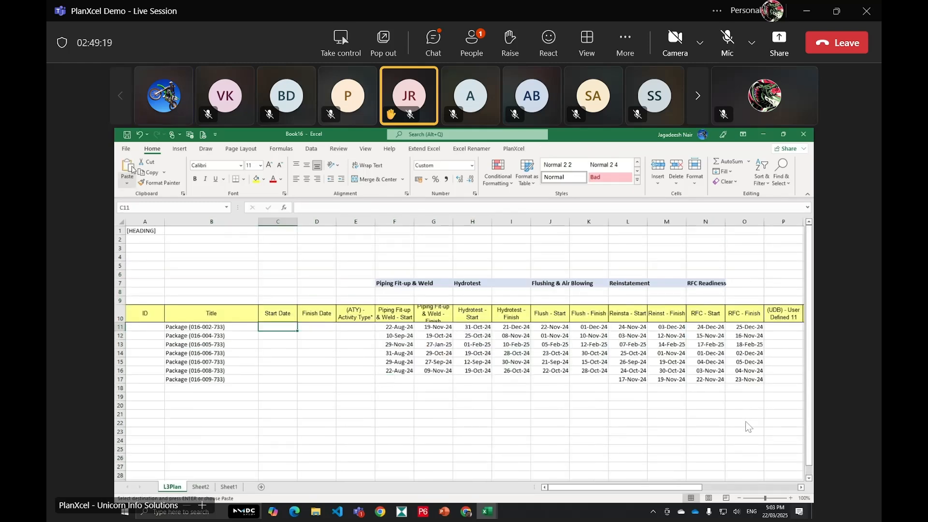
left_click(127, 183)
left_click(128, 246)
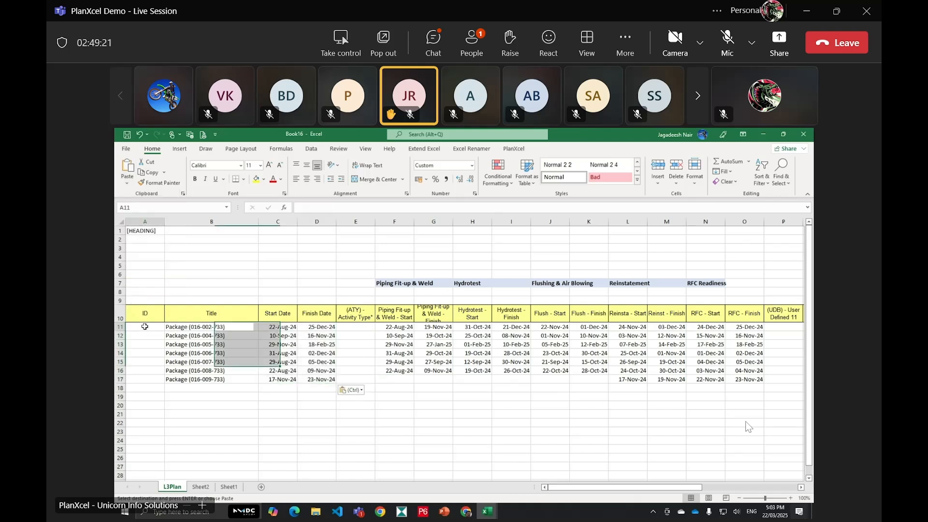
Number the packages 1 to 7 in the ID column, from A11 to A17
type("1")
key("Return")
type("3w")
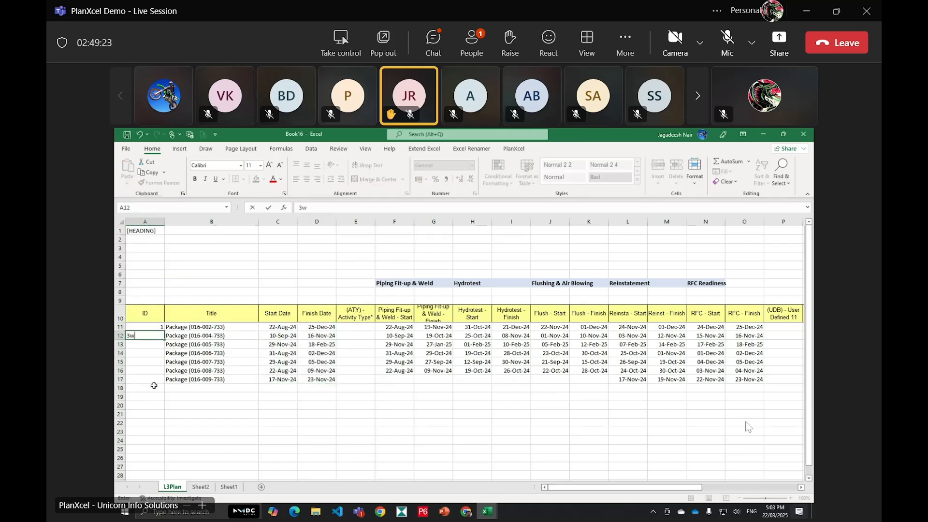
key("Escape")
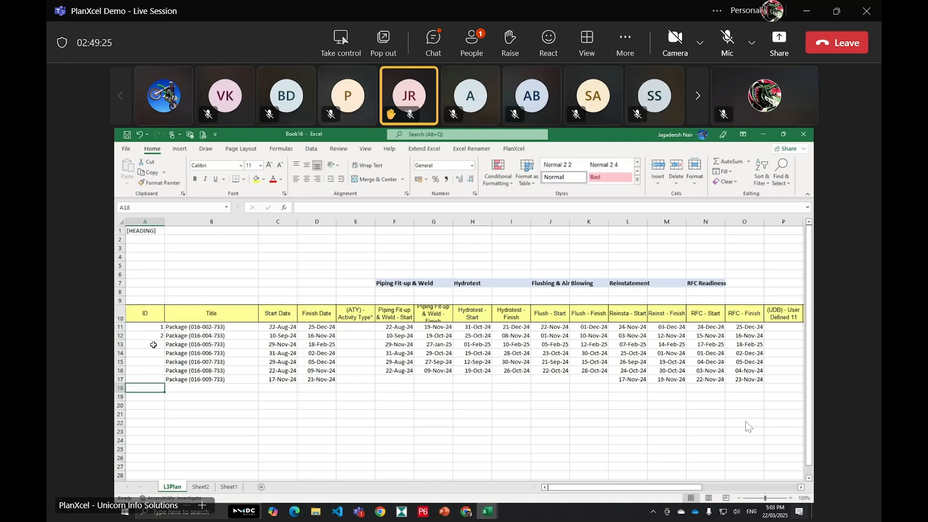
left_click(153, 328)
left_click_drag(164, 331, 166, 383)
left_click(246, 431)
Set the height of rows 11 to 19 to 33 and centre their contents vertically
scroll(438, 416, "down", 1)
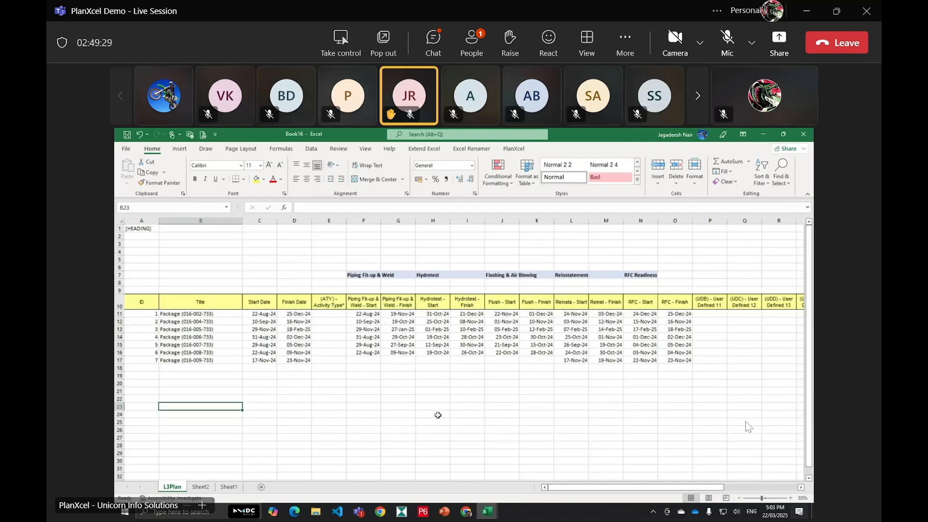
left_click(586, 398)
scroll(433, 378, "down", 1)
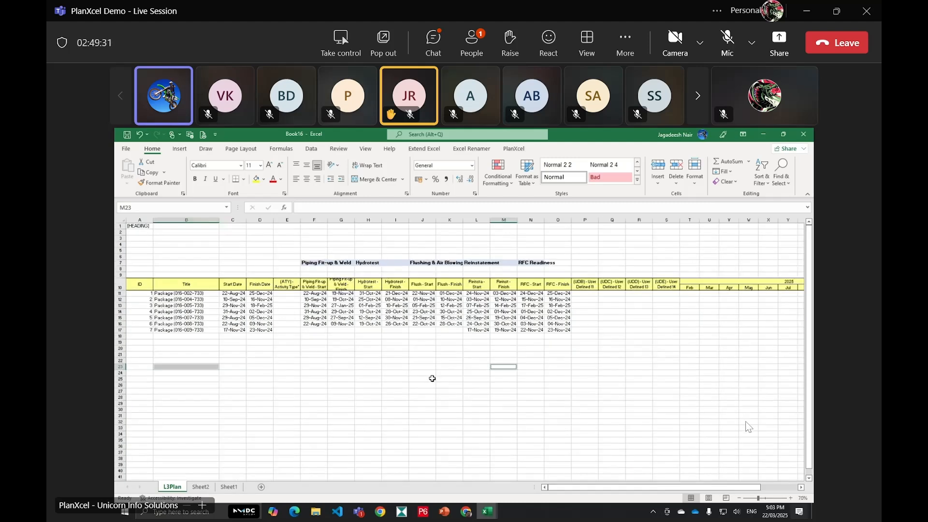
left_click(395, 397)
left_click_drag(122, 293, 121, 343)
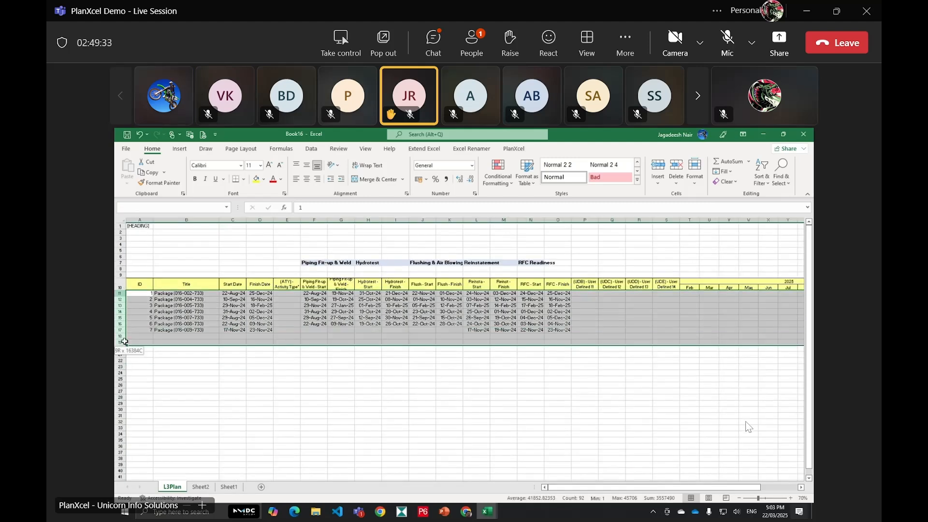
left_click_drag(122, 297, 125, 303)
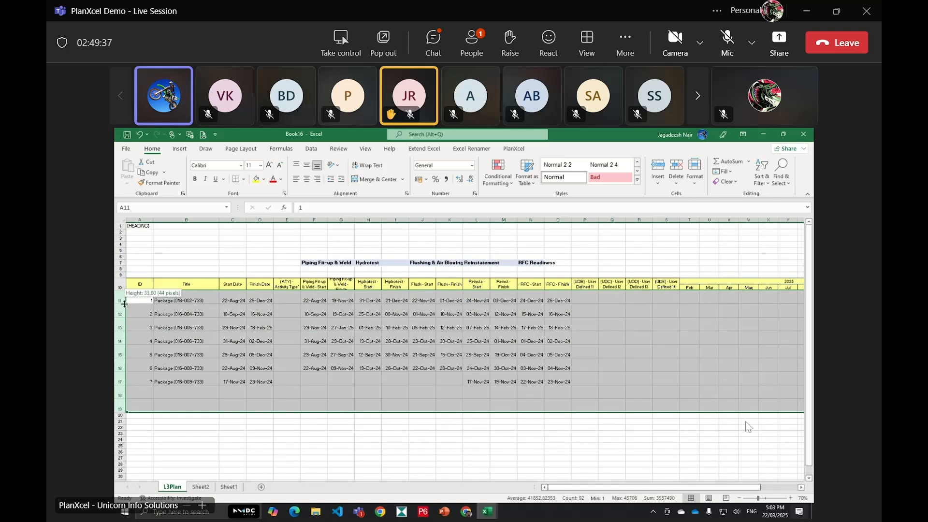
left_click(307, 166)
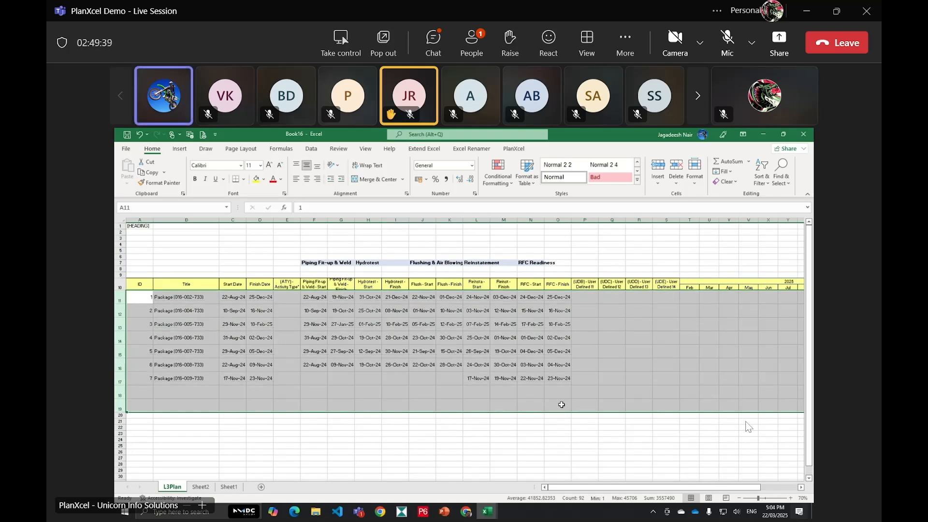
left_click(613, 338)
left_click(639, 326)
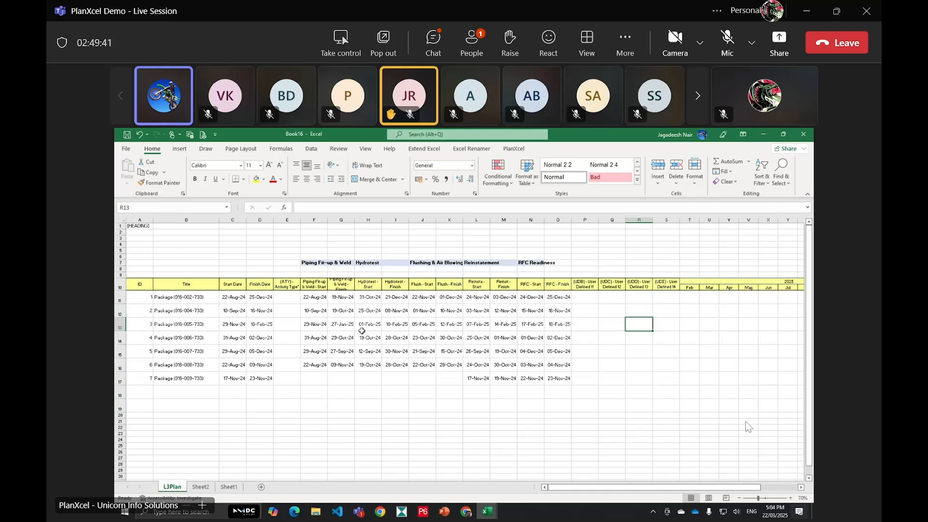
left_click_drag(220, 292, 585, 379)
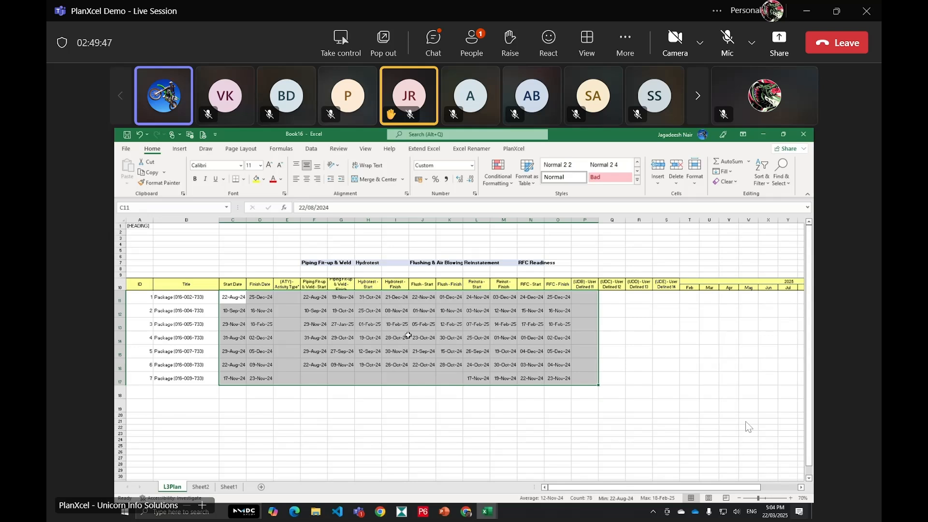
left_click(449, 421)
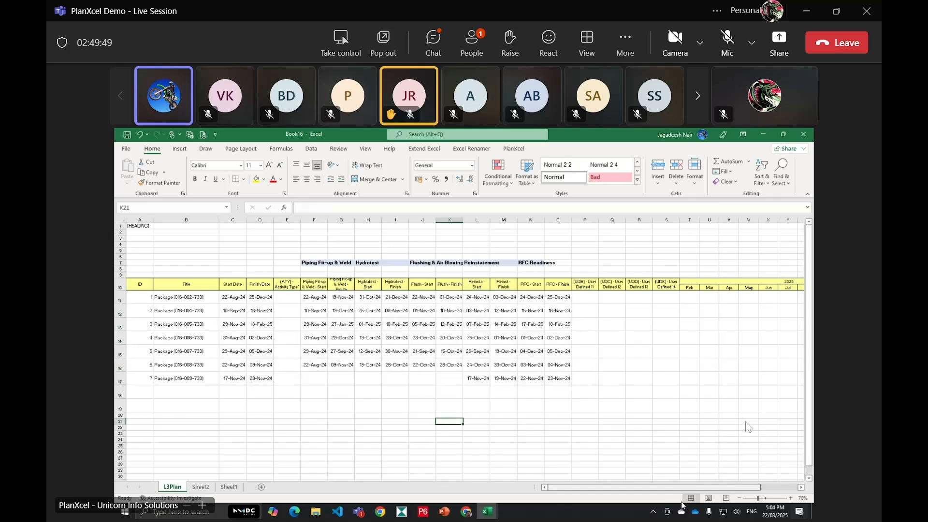
mouse_move(688, 489)
left_mouse_down()
mouse_move(711, 491)
mouse_move(689, 492)
left_mouse_up()
left_click(644, 382)
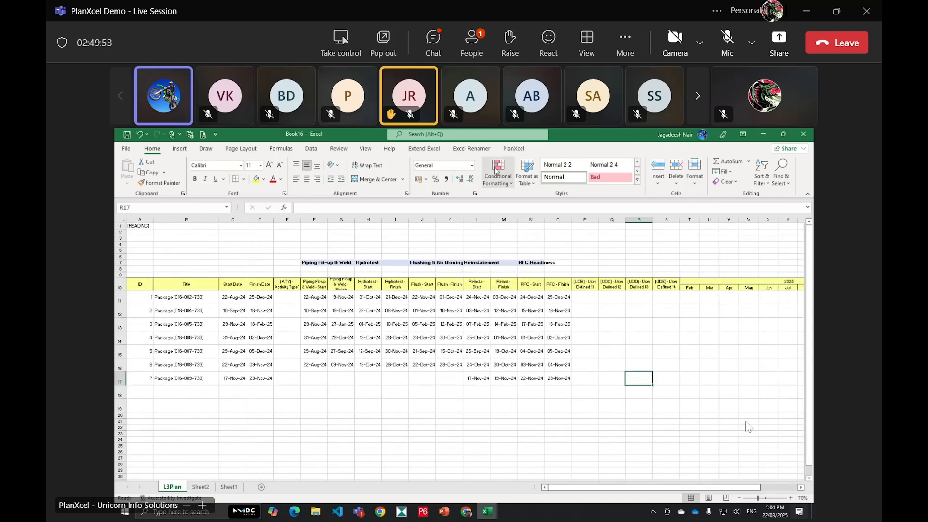
Define a bar in the PlanXcel bar settings from Piping Fit-up & Weld start (UD1) to its finish (UD2)
left_click(515, 149)
left_click(652, 170)
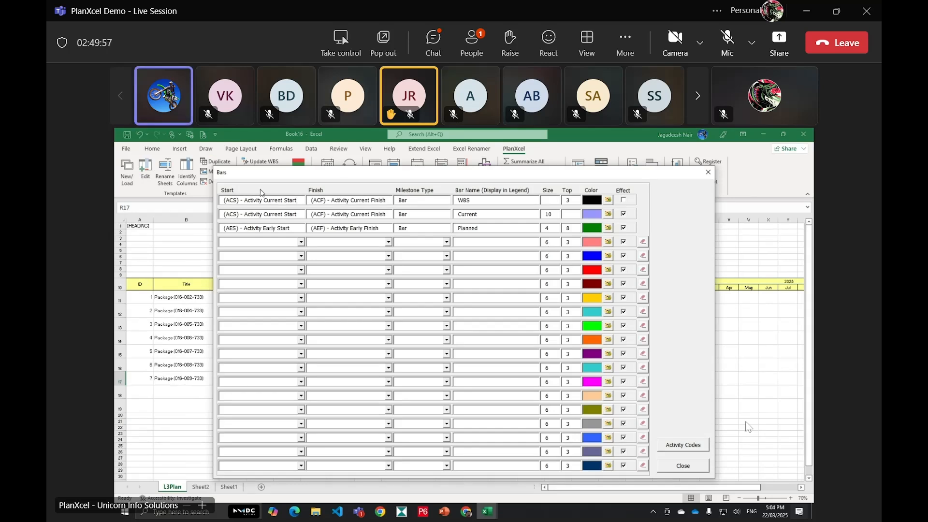
left_click(302, 241)
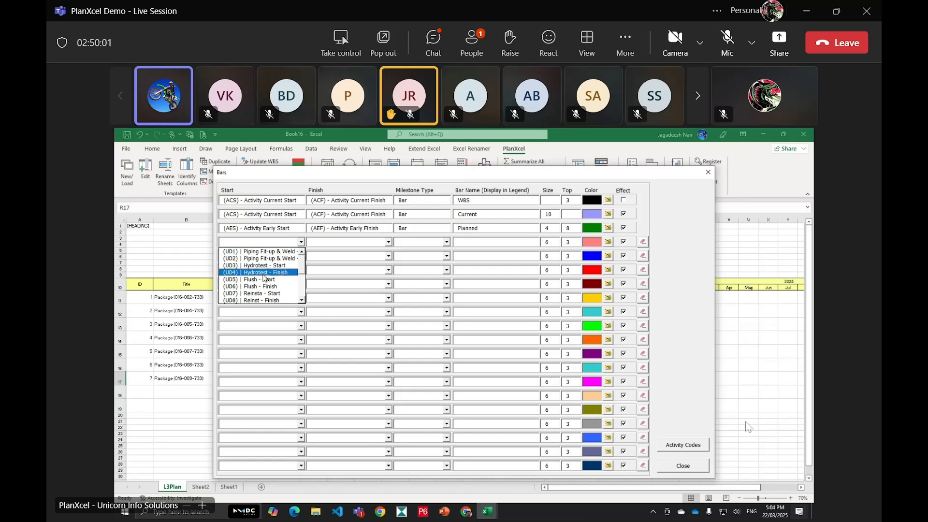
left_click(288, 251)
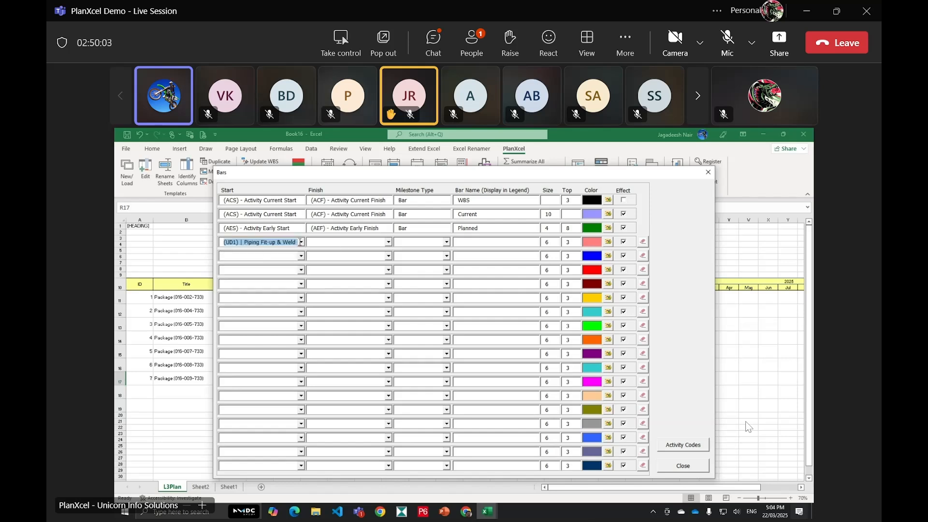
left_click(390, 242)
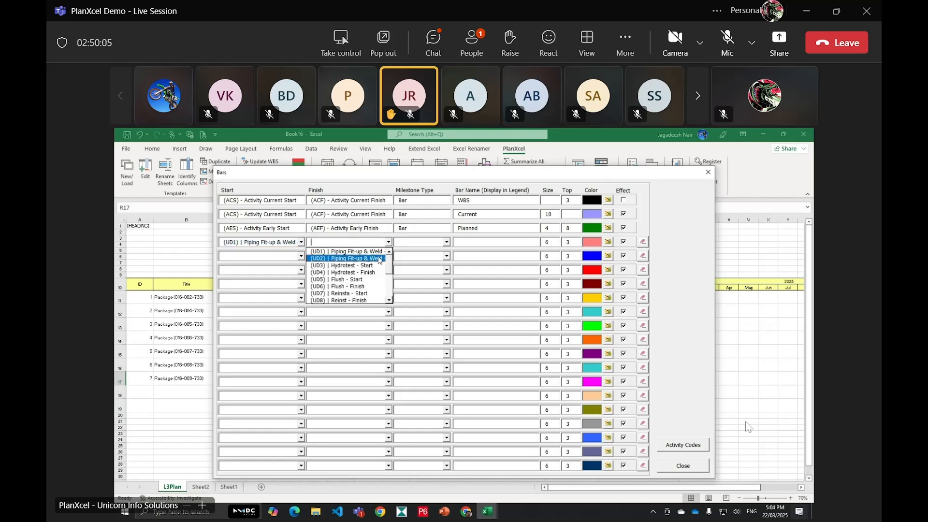
left_click(319, 254)
Define a second bar running from Hydrotest - Start (UD3) to Hydrotest - Finish (UD4)
left_click(301, 256)
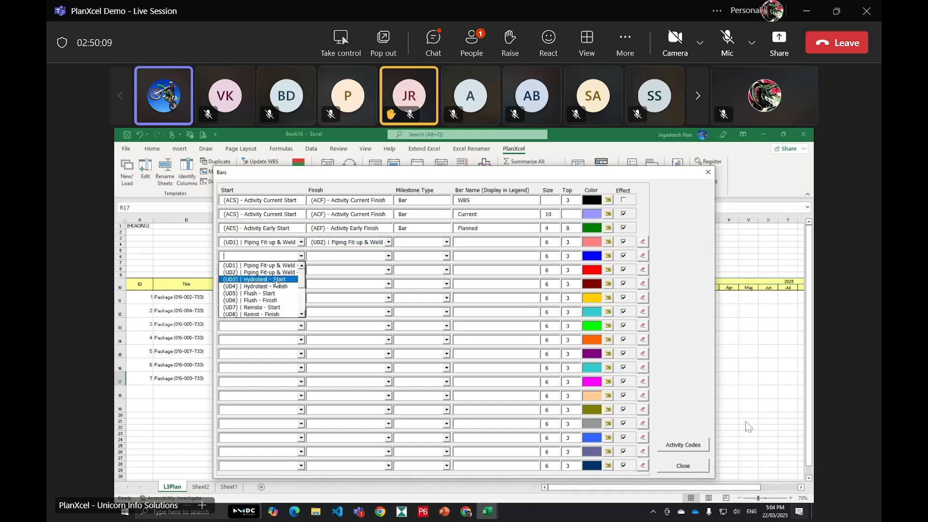
left_click(276, 281)
left_click(390, 256)
left_click(363, 286)
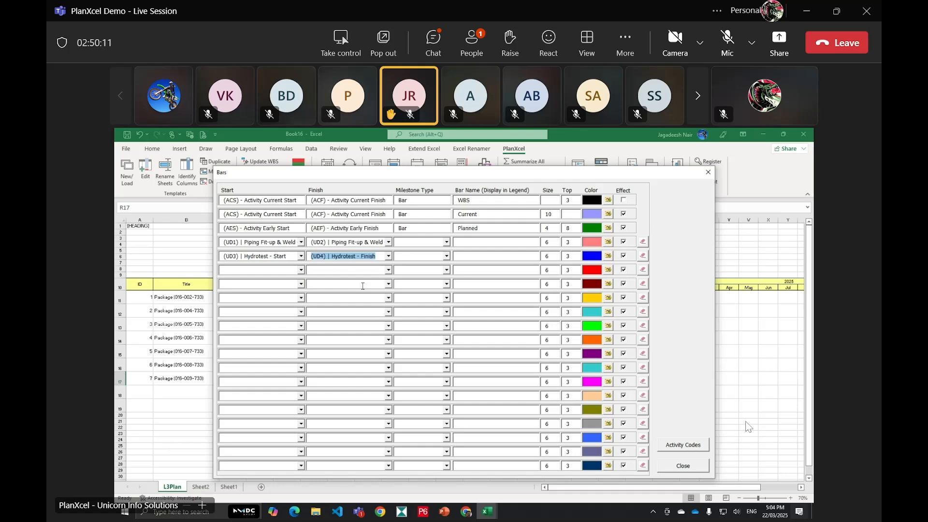
Add three finish-only bar entries for Flush - Finish (UD6), Reinst - Finish (UD8) and RFC - Finish (UDA)
left_click(389, 269)
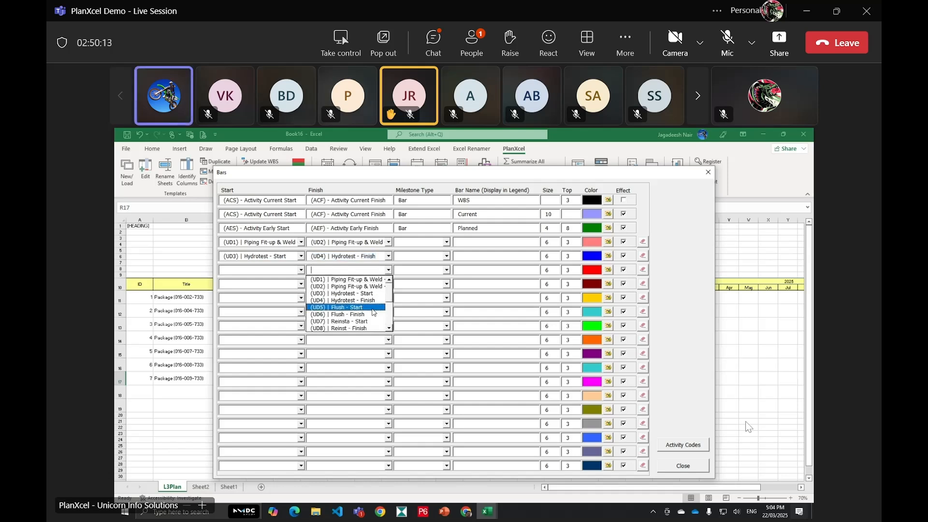
left_click(373, 315)
left_click(389, 284)
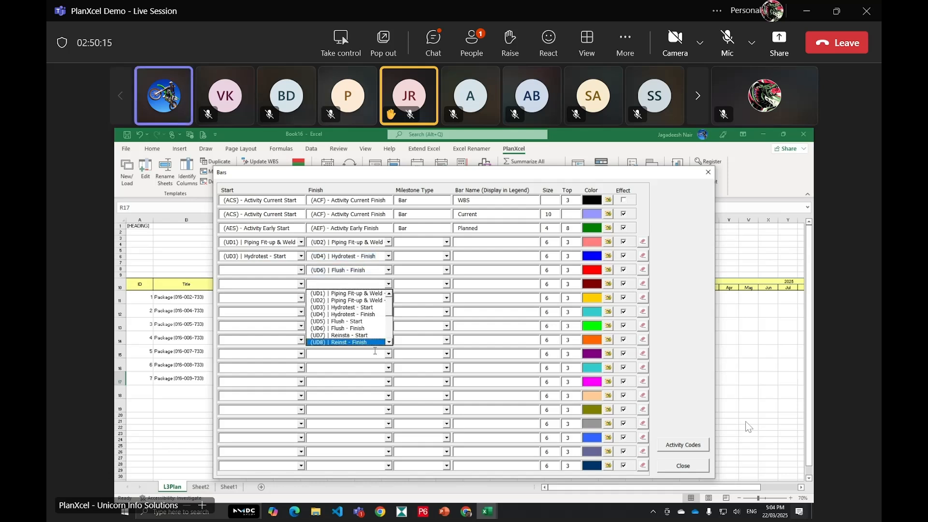
left_click(377, 343)
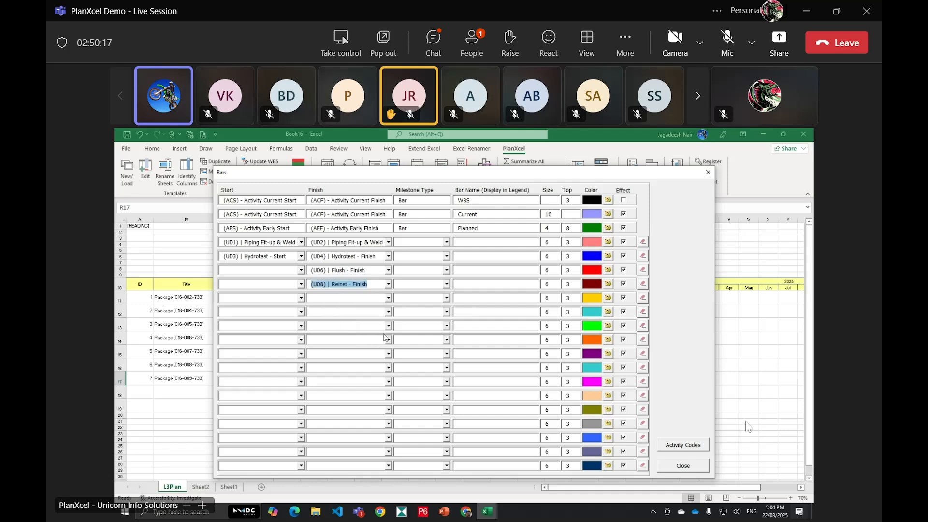
left_click(389, 298)
scroll(393, 335, "down", 2)
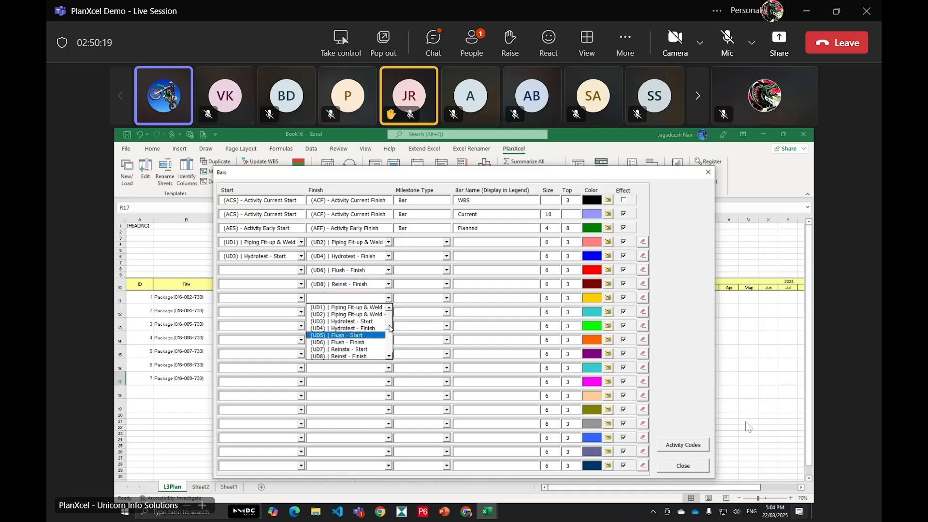
left_click(338, 349)
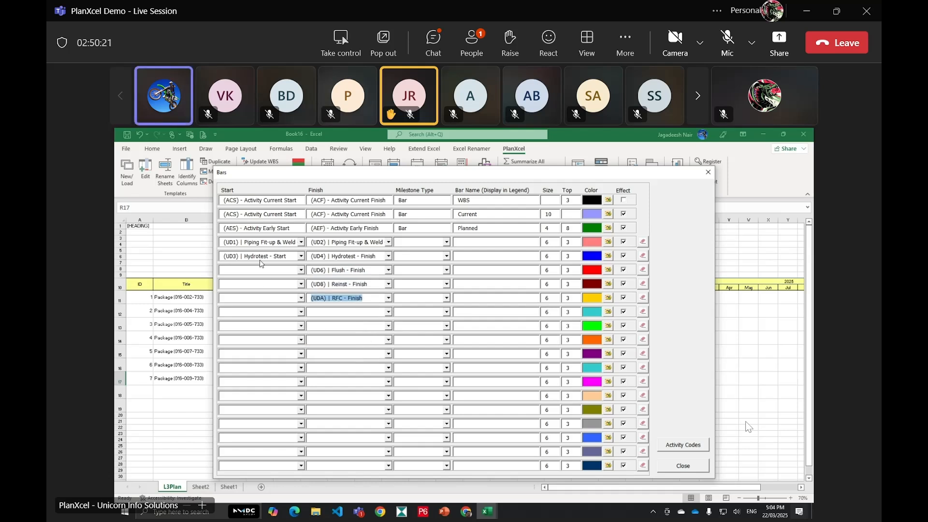
Set the milestone type of the Piping Fit-up & Weld and Hydrotest entries to Bar
left_click(446, 247)
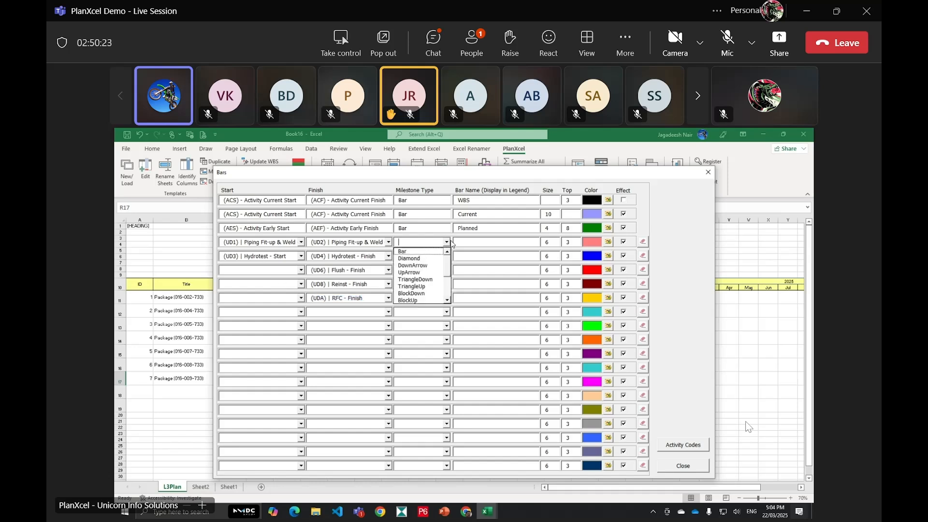
left_click(433, 251)
left_click(447, 245)
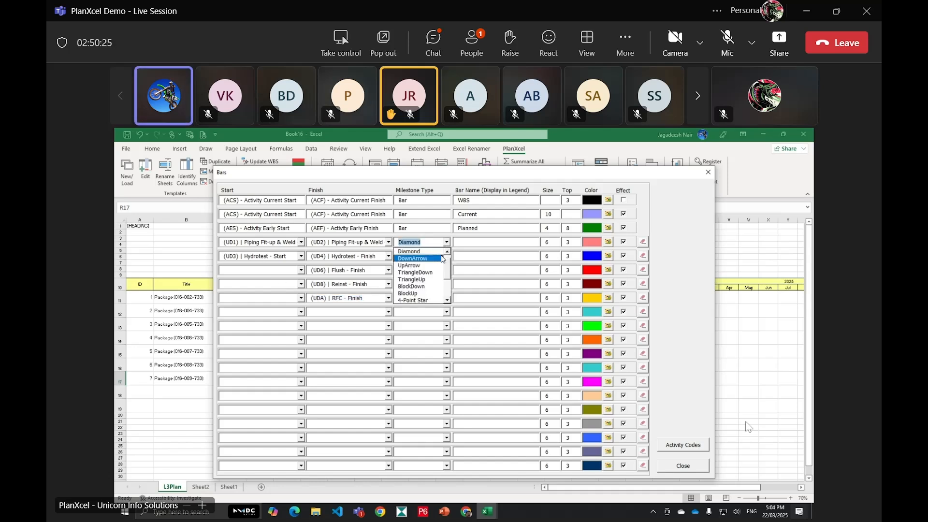
left_click(448, 251)
left_click(448, 243)
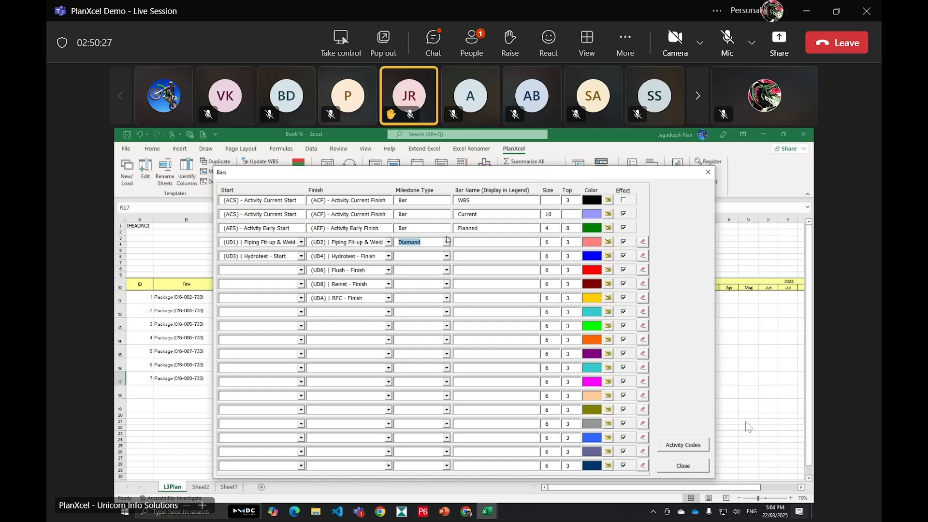
left_click(447, 243)
left_click(447, 251)
left_click(430, 251)
left_click(446, 256)
left_click(440, 266)
Set the milestone types to UpArrow for Flush, TriangleDown for Reinst and BlockDown for RFC
left_click(446, 270)
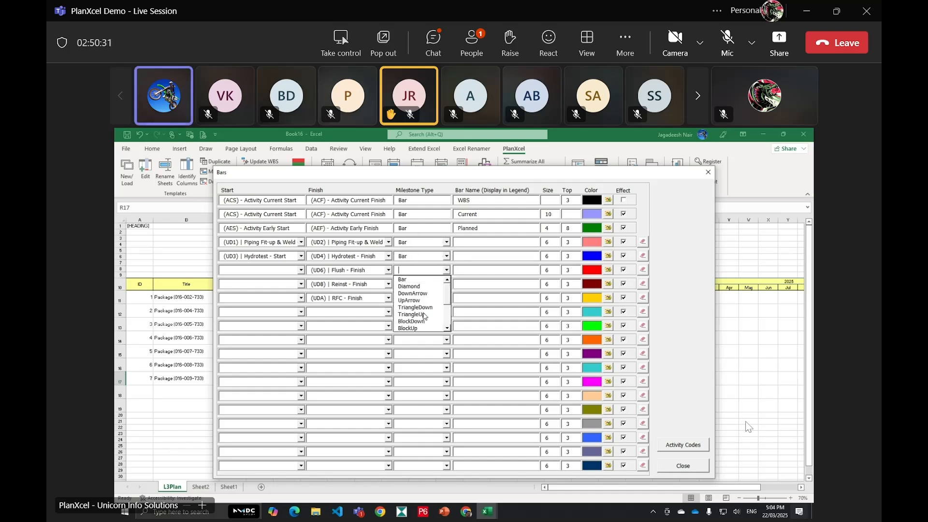
left_click(431, 305)
left_click(448, 291)
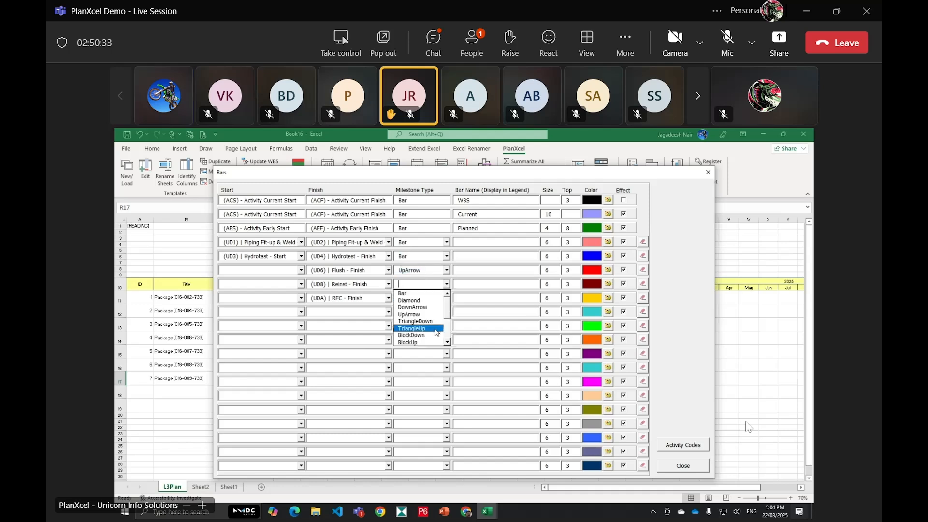
left_click(434, 326)
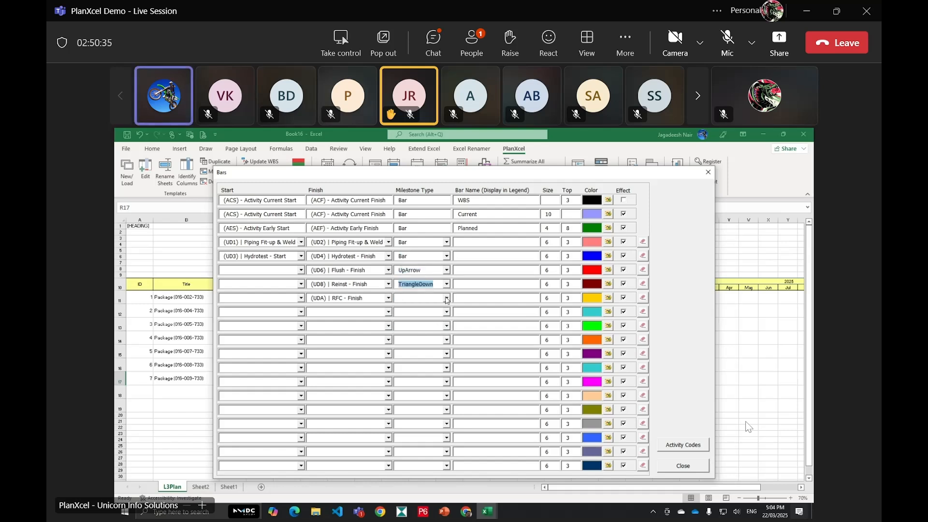
left_click(446, 298)
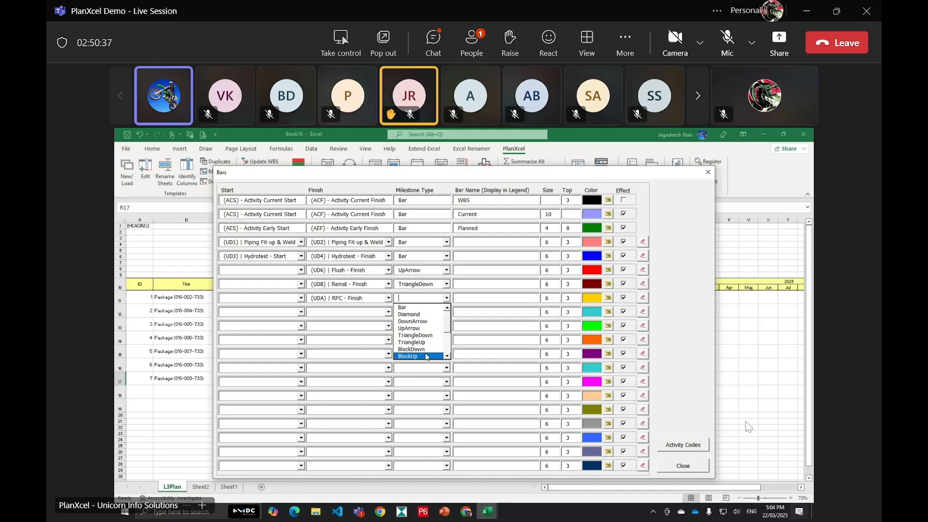
left_click(420, 349)
Name the five new entries for the legend Fitup, Hydrotest, Flush, Reinstatement and RFC
left_click(488, 239)
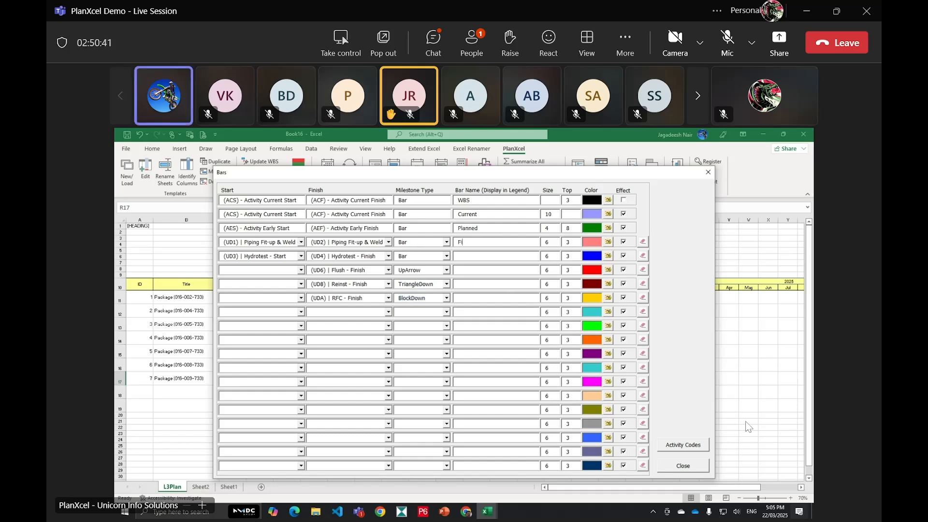
type("Fitup")
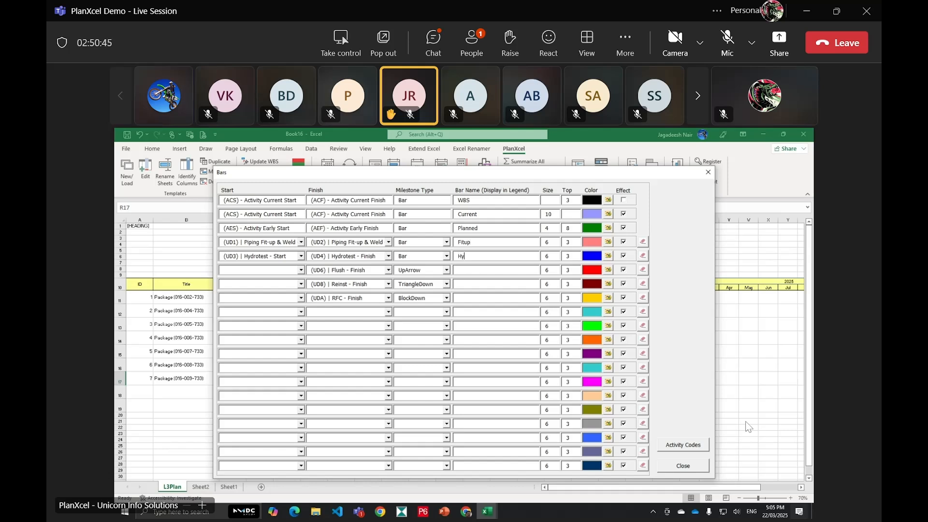
type("Hydrotest")
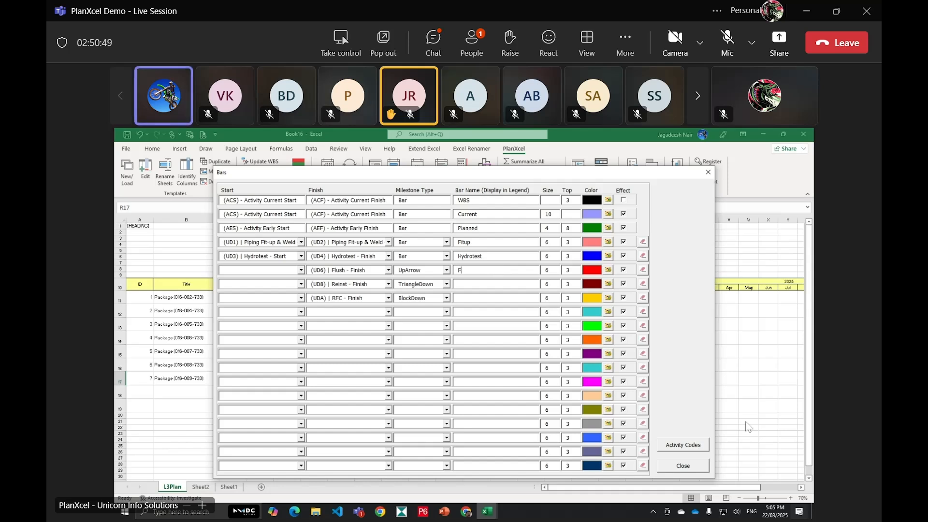
left_click(470, 284)
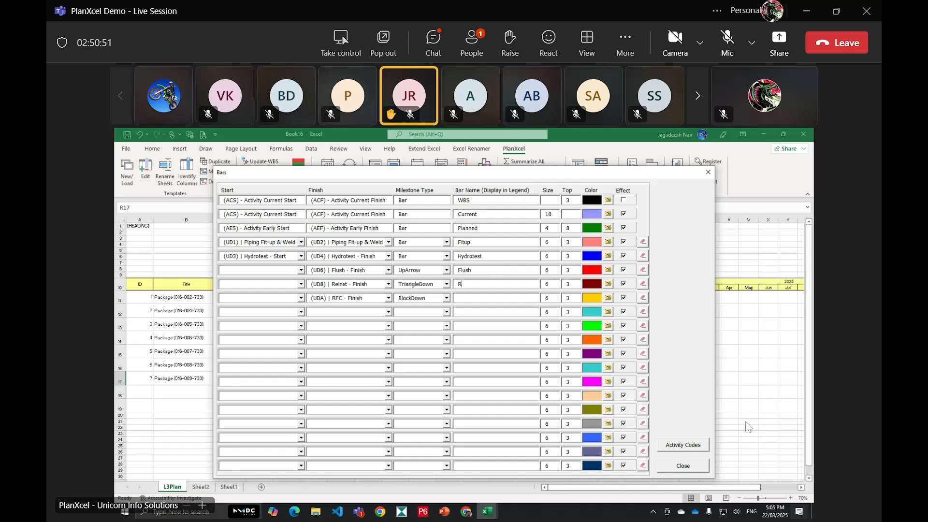
type("Reinstatement")
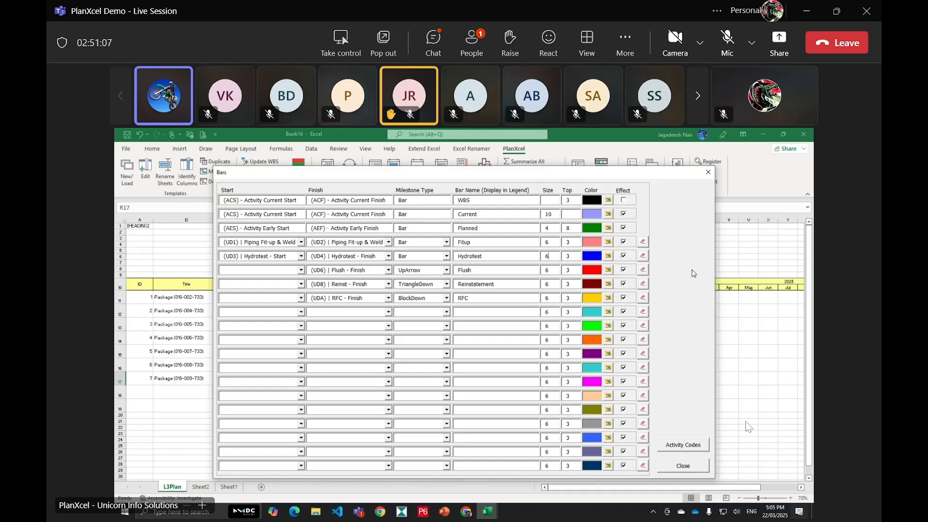
Turn off the effect for the newly defined entries, including Fitup, Hydrotest, Flush and RFC, and close the bar settings
left_click(623, 241)
left_click(623, 256)
left_click(623, 269)
left_click(624, 298)
left_click(683, 466)
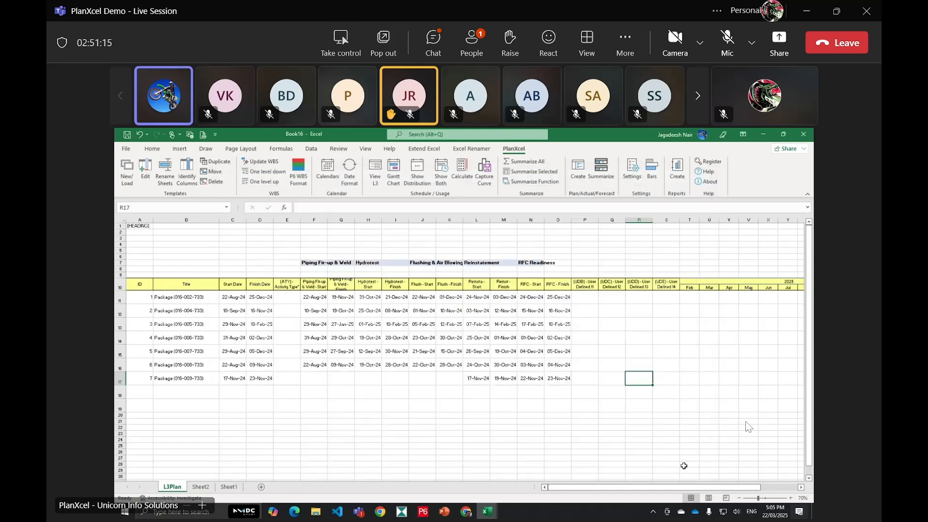
Try to generate the Gantt chart for the L3Plan packages
left_click(648, 427)
left_click_drag(686, 488, 711, 490)
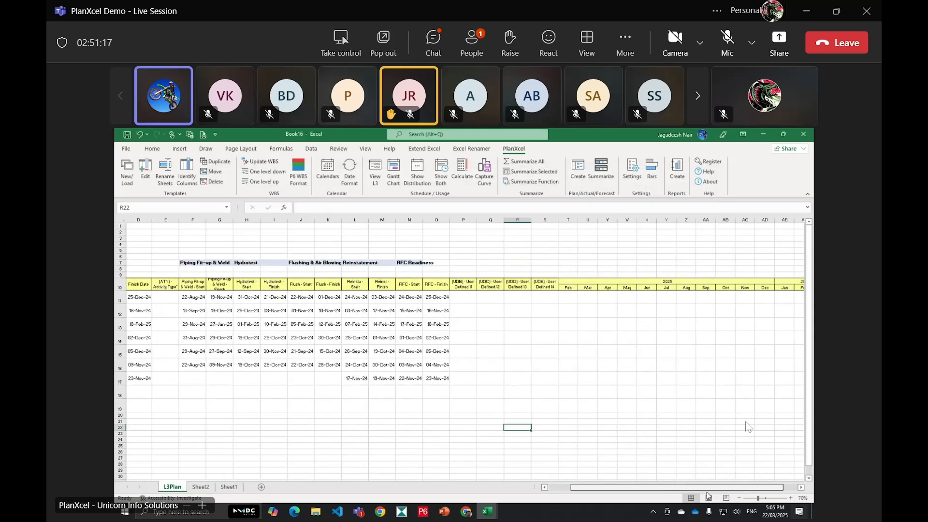
left_click(687, 452)
left_click(395, 175)
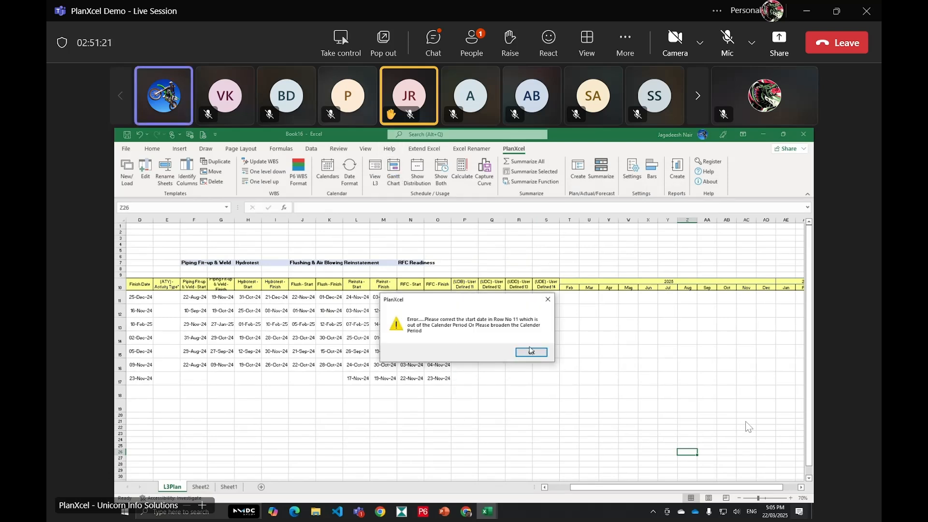
left_click(531, 352)
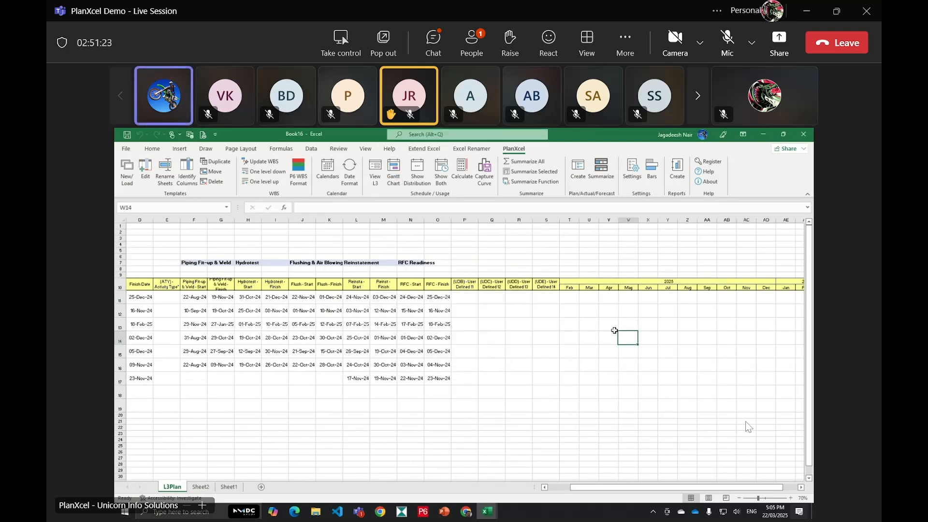
Set the calendar start date to 01-Feb-24 in the PlanXcel calendar settings
left_click(570, 287)
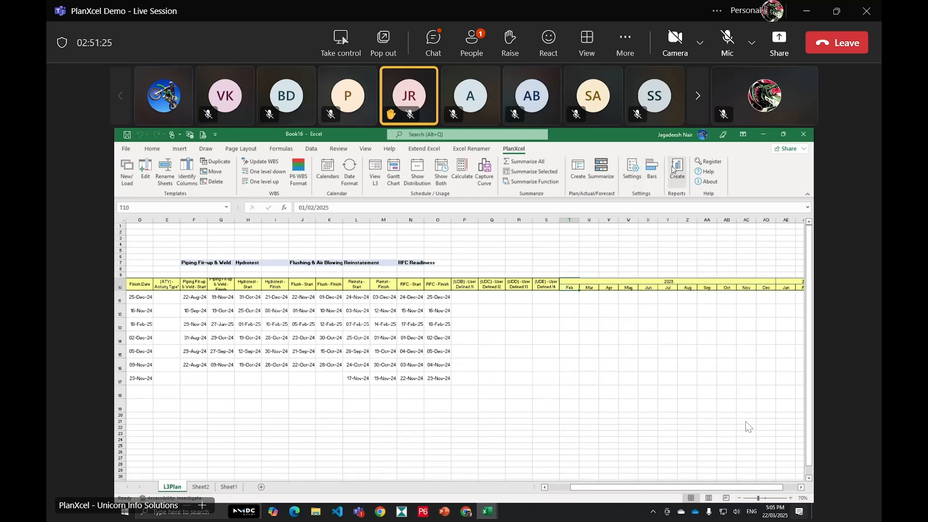
left_click(632, 170)
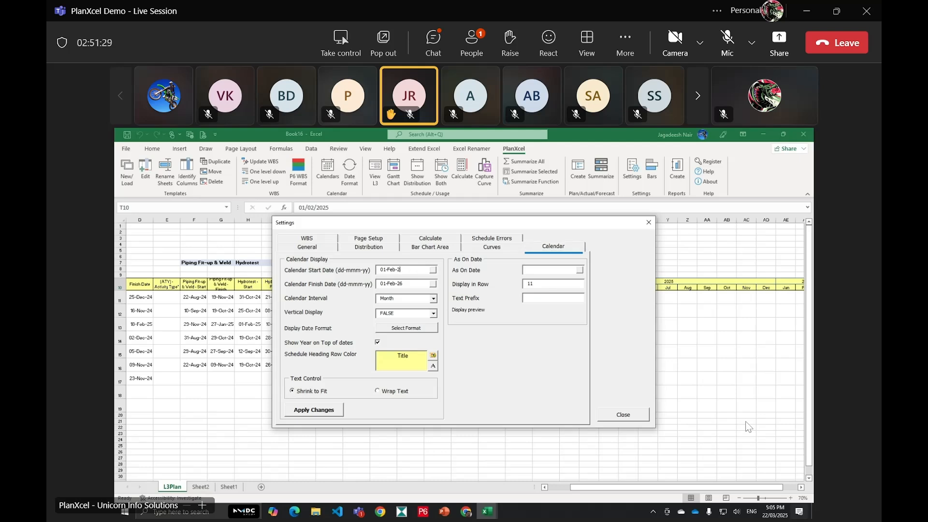
type("4")
Set the calendar finish date to 30-Apr-25, apply the calendar changes and close the settings
left_click(413, 286)
left_click(433, 284)
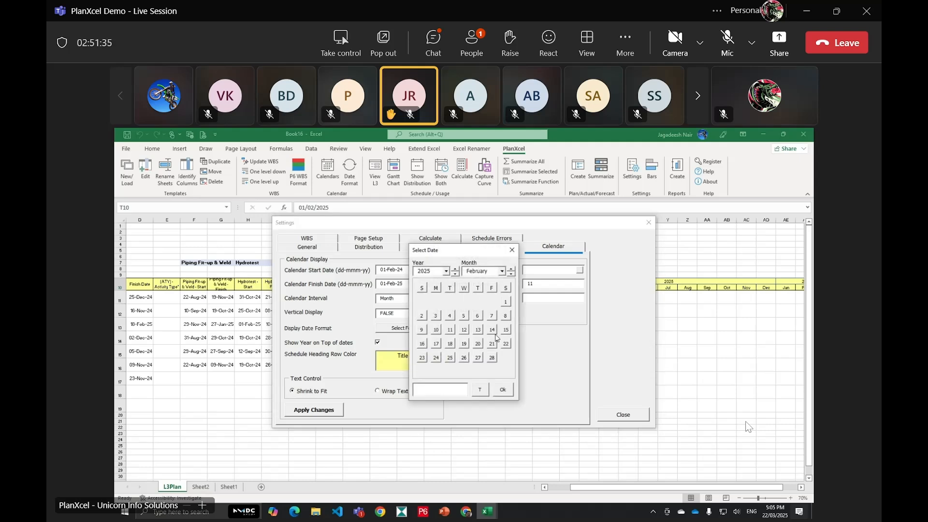
left_click(502, 273)
left_click(491, 293)
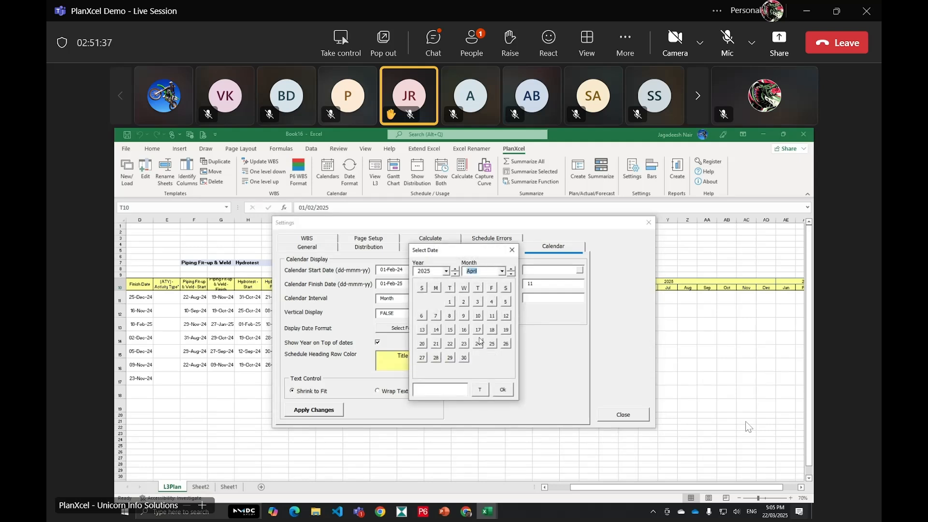
left_click(466, 362)
left_click(503, 390)
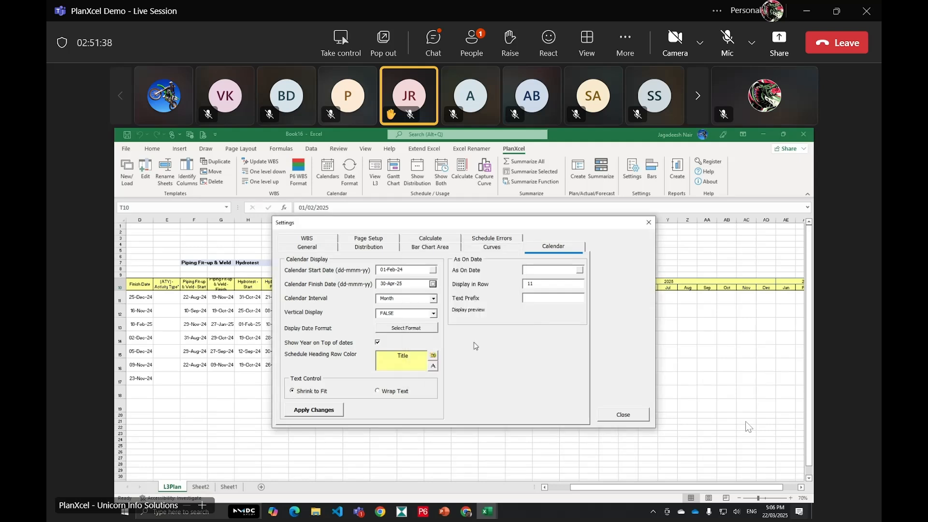
left_click(333, 412)
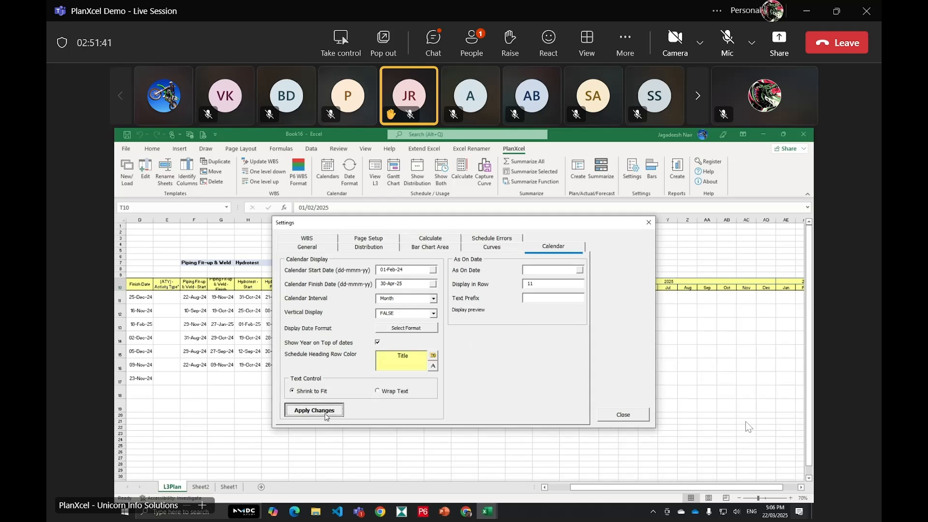
left_click(612, 421)
left_click(594, 416)
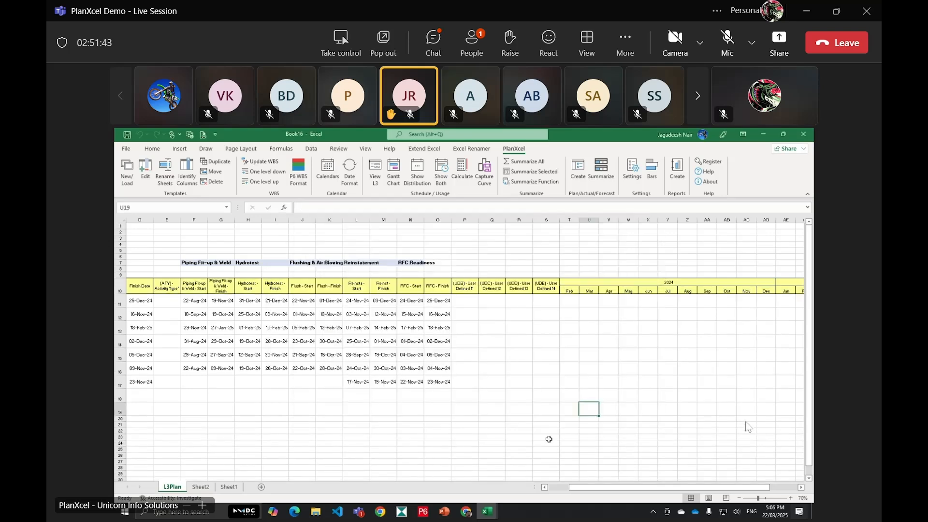
Generate the Gantt chart for the L3Plan packages over the updated calendar period
scroll(551, 438, "right", 3)
left_click(599, 444)
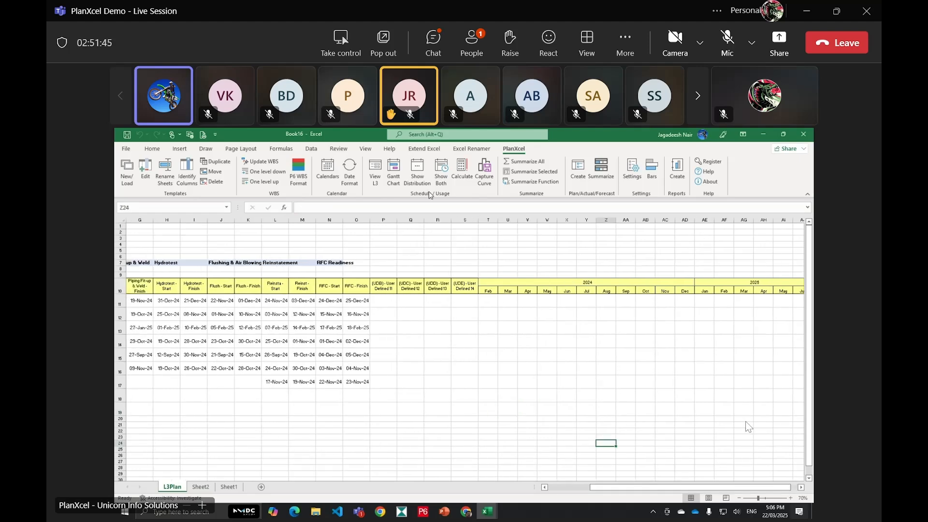
left_click(393, 171)
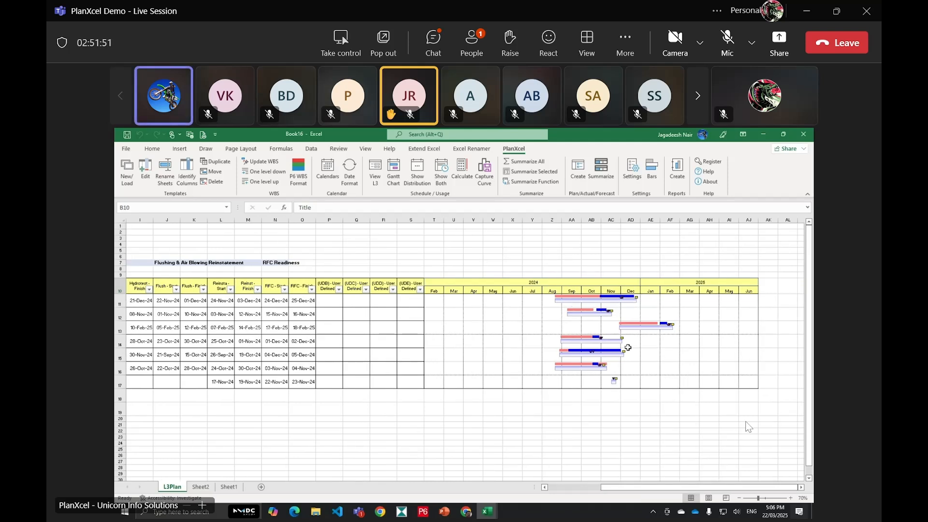
left_click(571, 409)
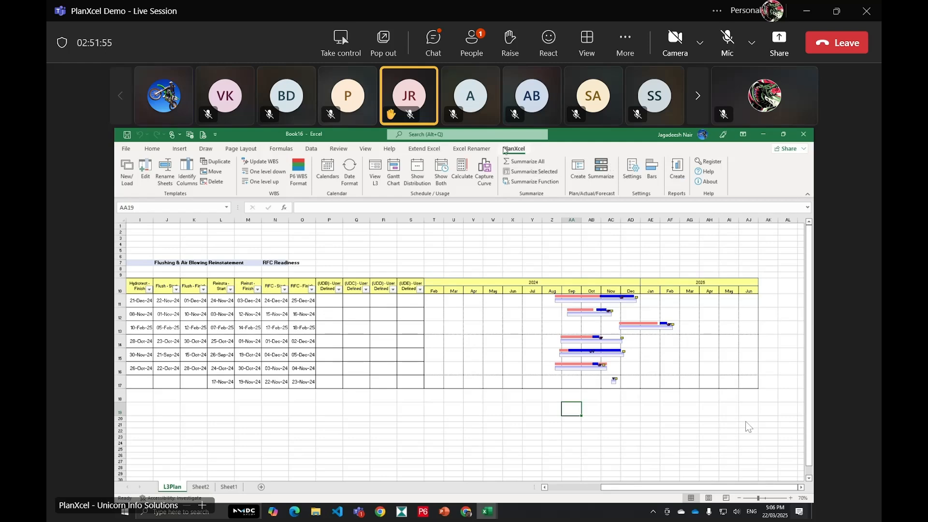
Set the size of the Fitup, Hydrotest, Flush and Reinstatement entries to 10 in the bar settings
left_click(631, 171)
left_click(649, 221)
left_click(653, 169)
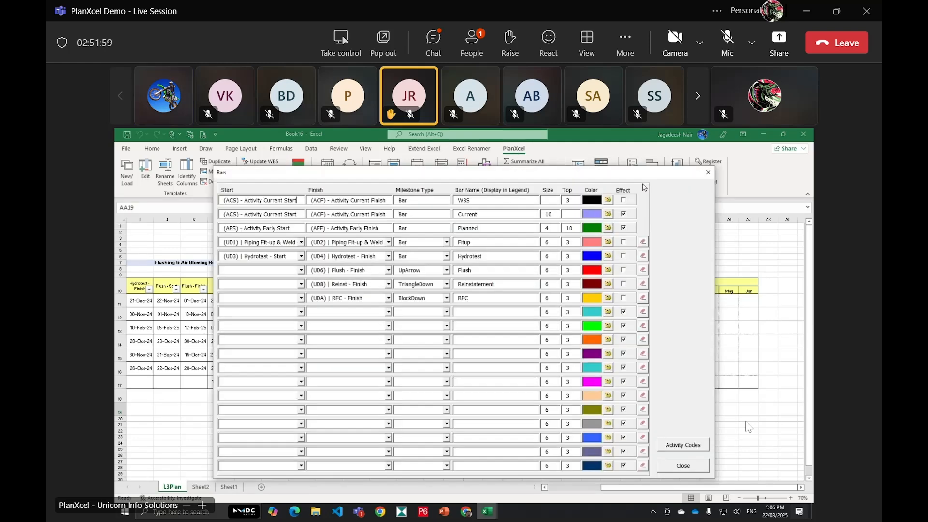
left_click(557, 242)
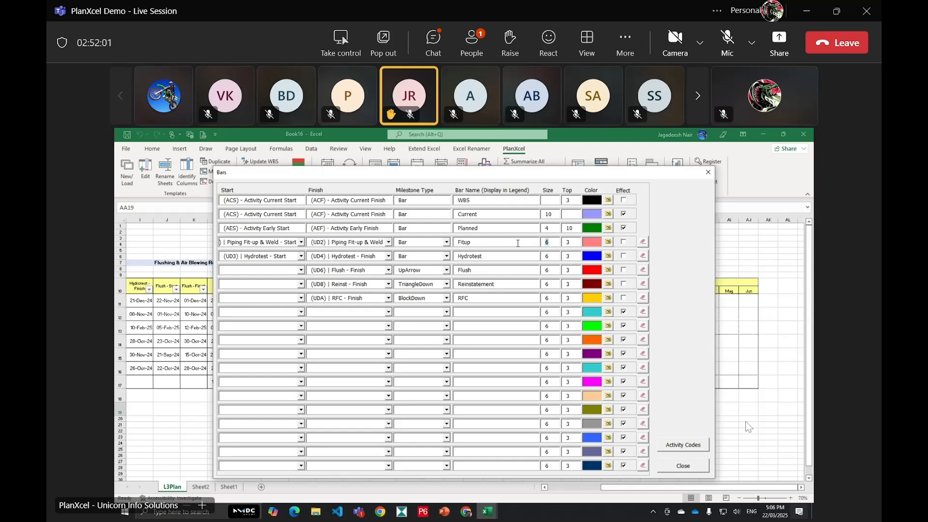
type("10")
left_click(549, 256)
type("10")
left_click(549, 270)
type("10")
left_click(548, 284)
type("10")
Set the RFC size to 10, the Hydrotest top value to 10 and the Flush top value to 1, and redraw the Gantt chart
type("1010")
left_click_drag(572, 273, 535, 271)
type("1")
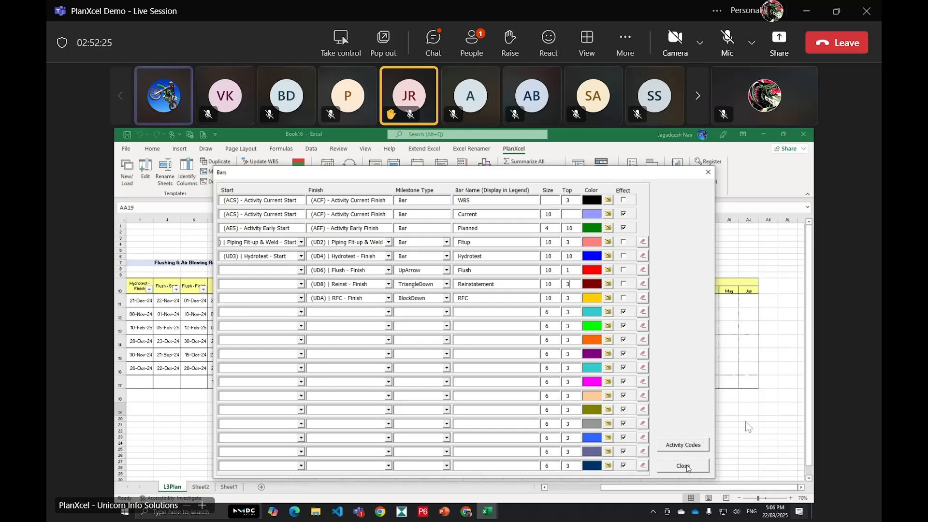
left_click(683, 466)
left_click(631, 431)
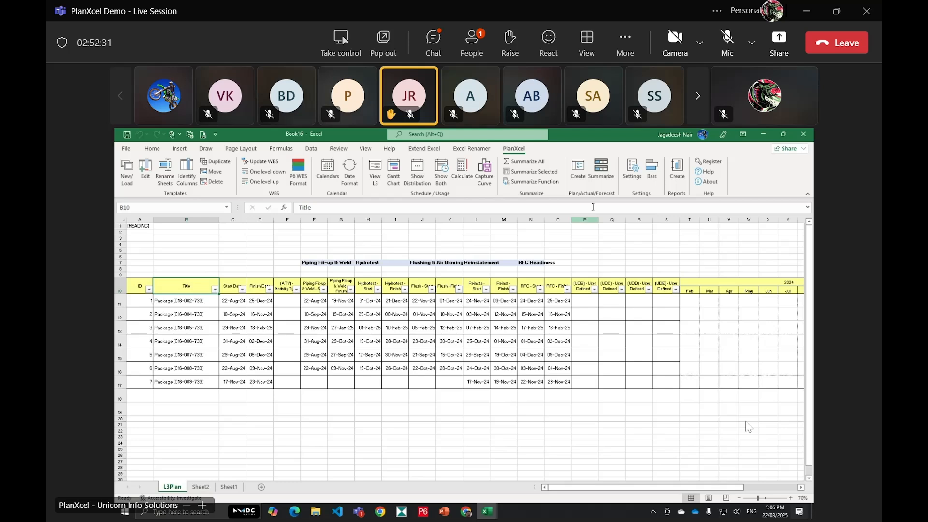
Hide the four unused user-defined columns P to S between the RFC finish dates and the calendar
left_click_drag(666, 221, 585, 239)
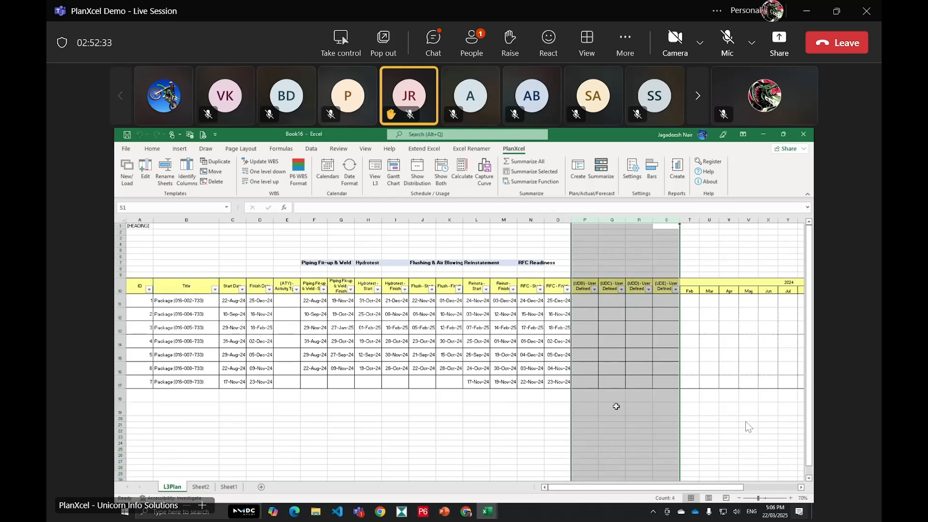
right_click(616, 407)
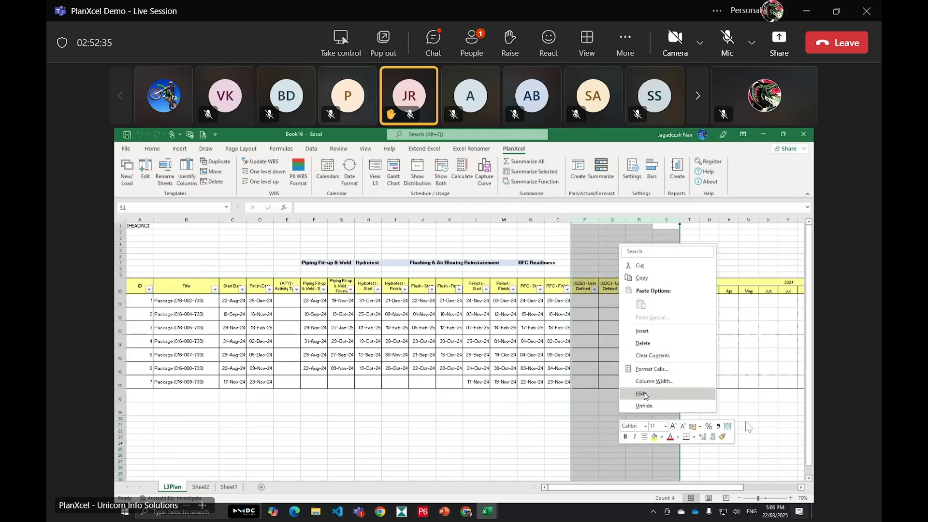
left_click(643, 343)
left_click(641, 418)
left_click_drag(673, 480, 705, 485)
left_click(690, 409)
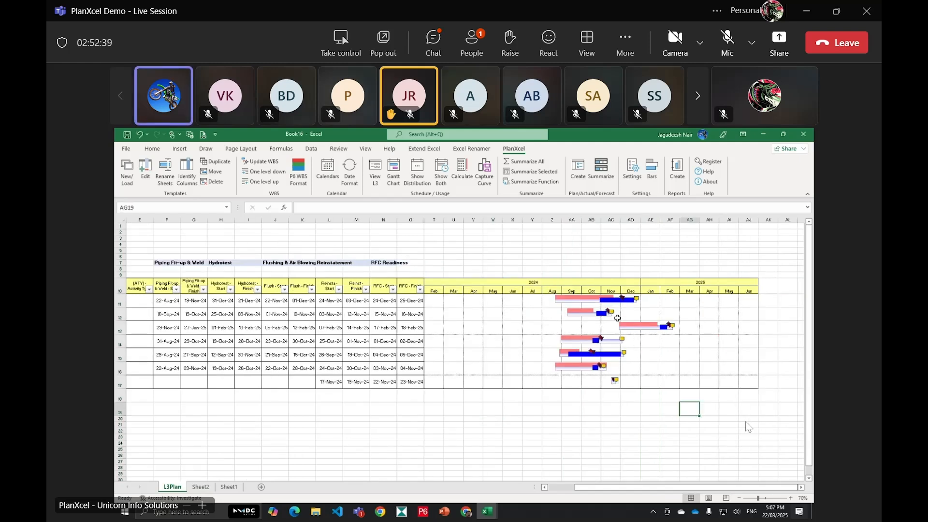
left_click(474, 258)
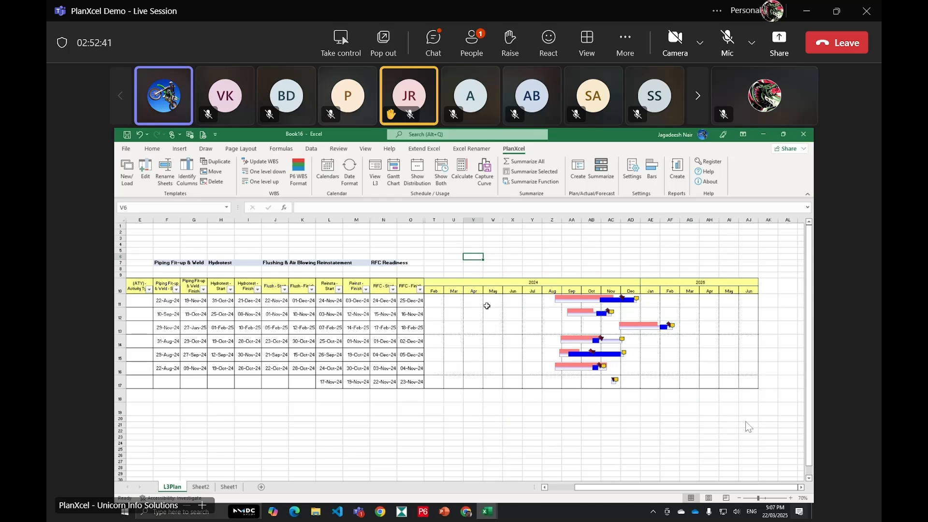
Turn on the legend in the bar chart area settings, apply the change and close the settings
left_click(632, 173)
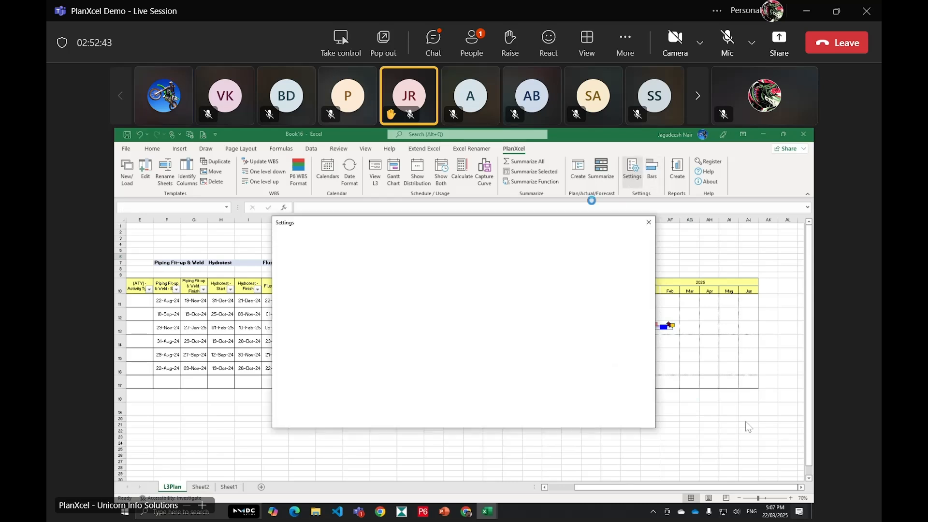
left_click(444, 251)
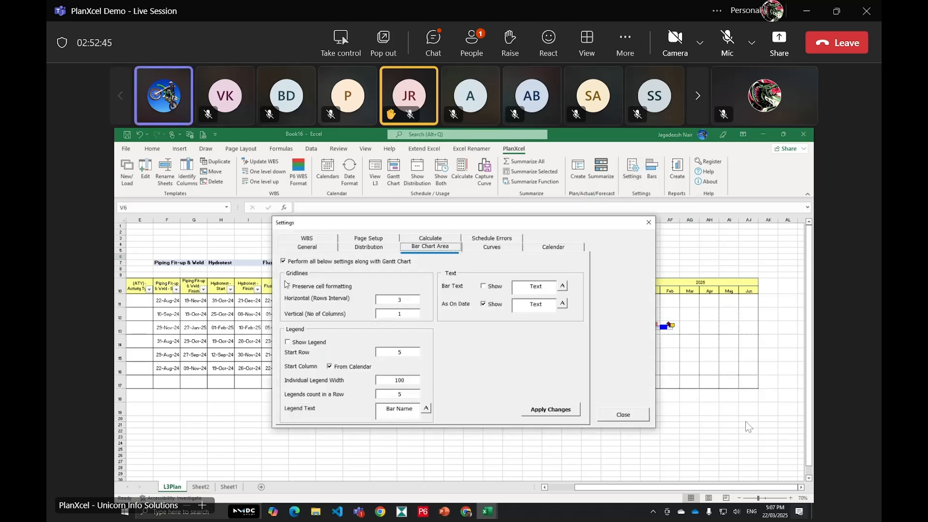
left_click(301, 343)
left_click(559, 411)
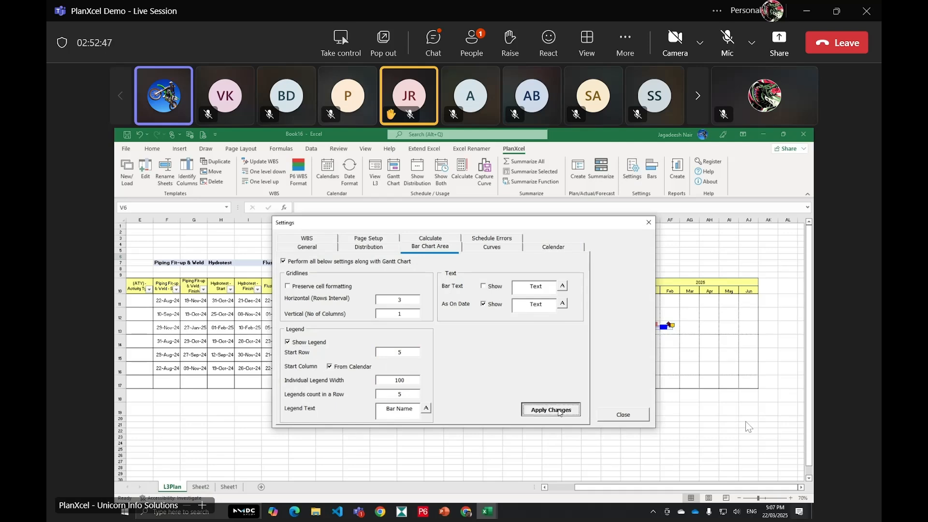
left_click(625, 415)
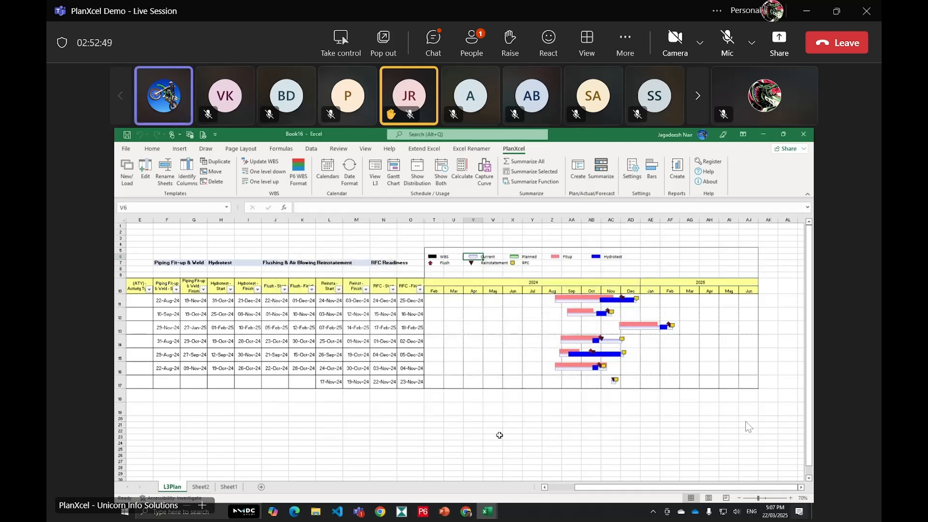
left_click(493, 437)
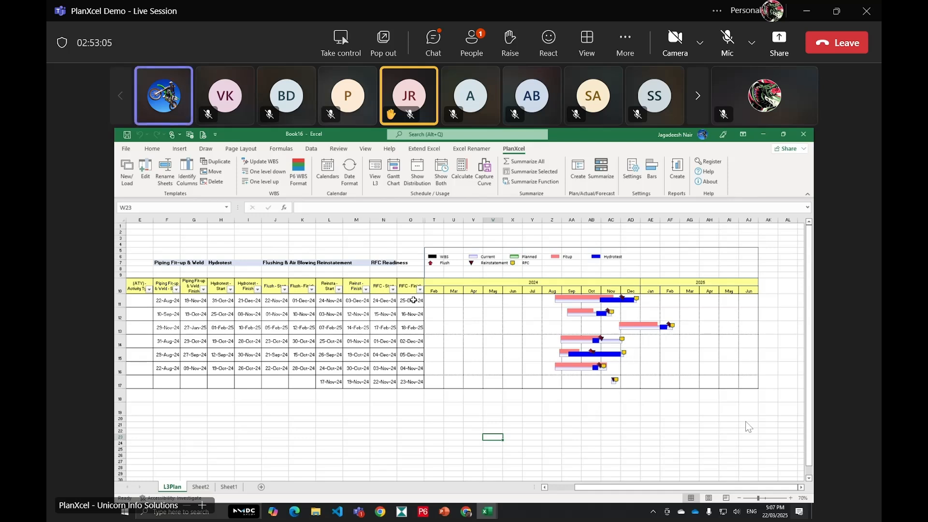
Review the general and distribution settings, including the choices for distribute values, values duration type and quantity type
left_click_drag(411, 301, 414, 394)
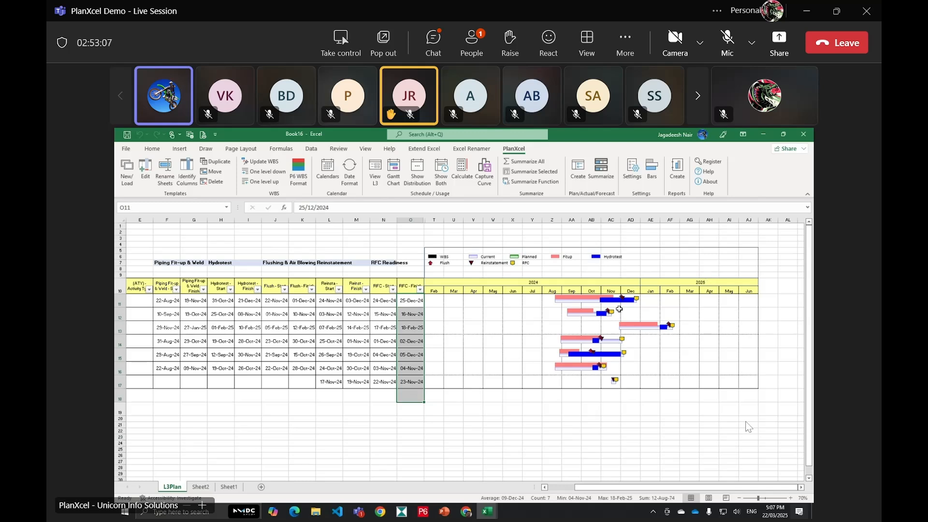
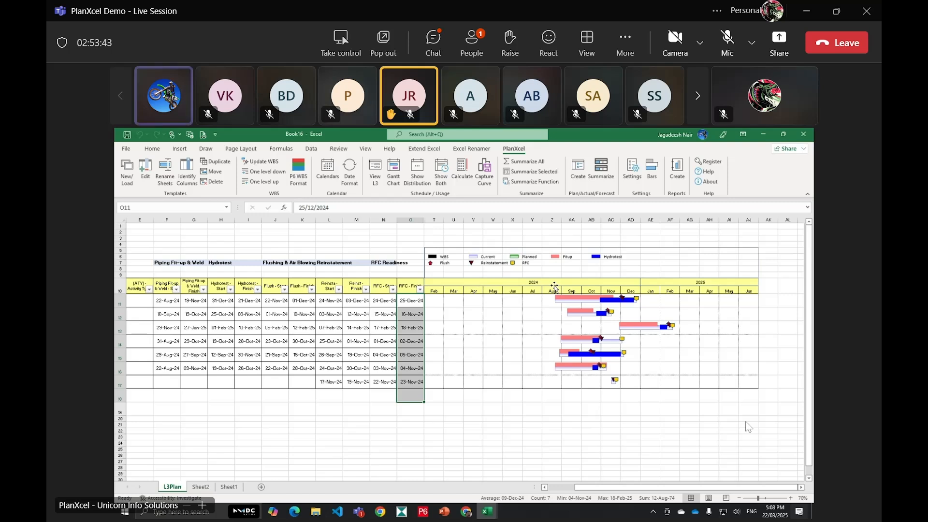
left_click(634, 178)
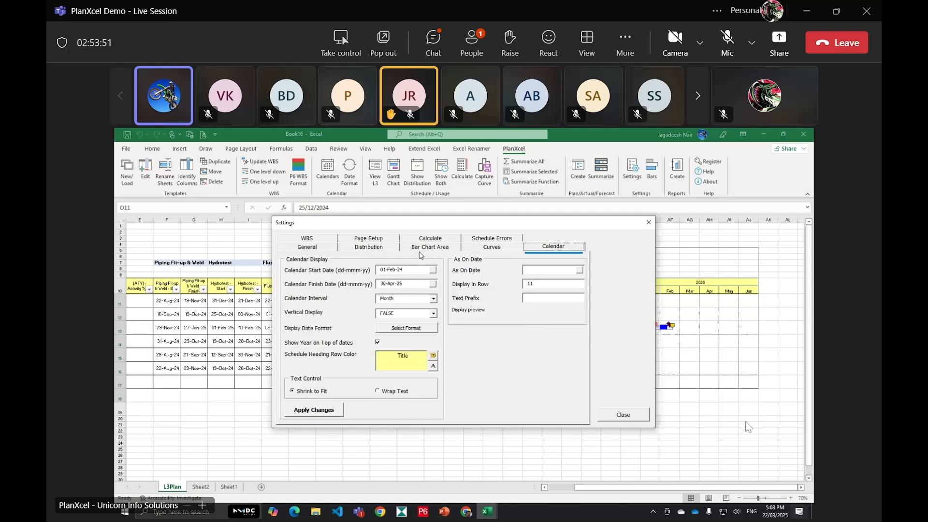
left_click(358, 249)
left_click(318, 248)
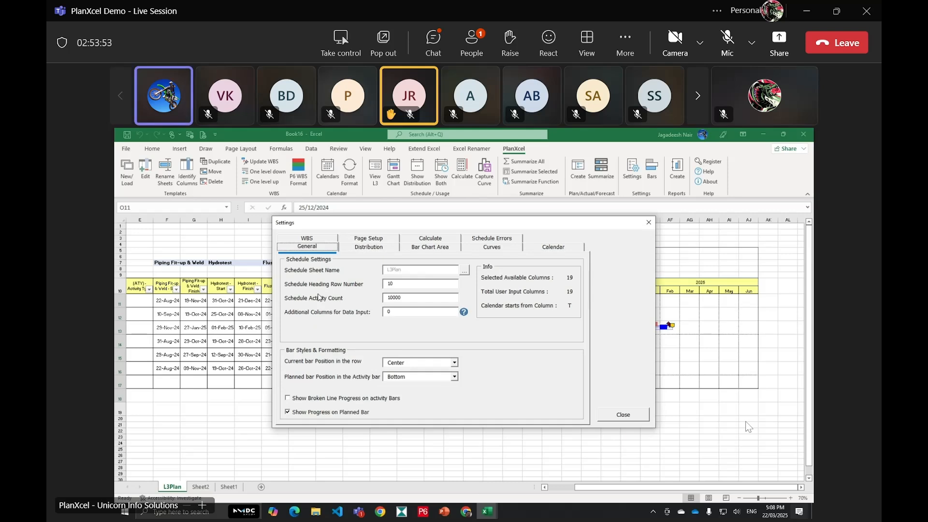
left_click(380, 252)
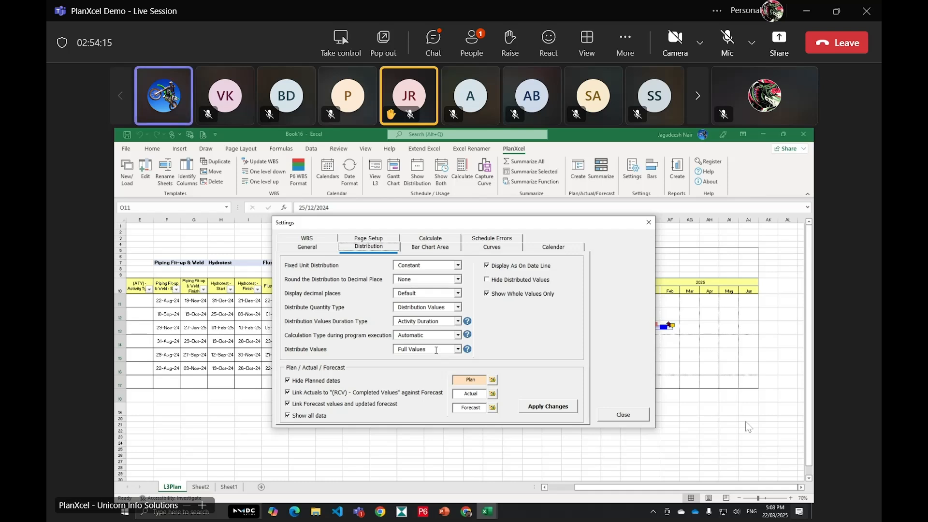
left_click(460, 350)
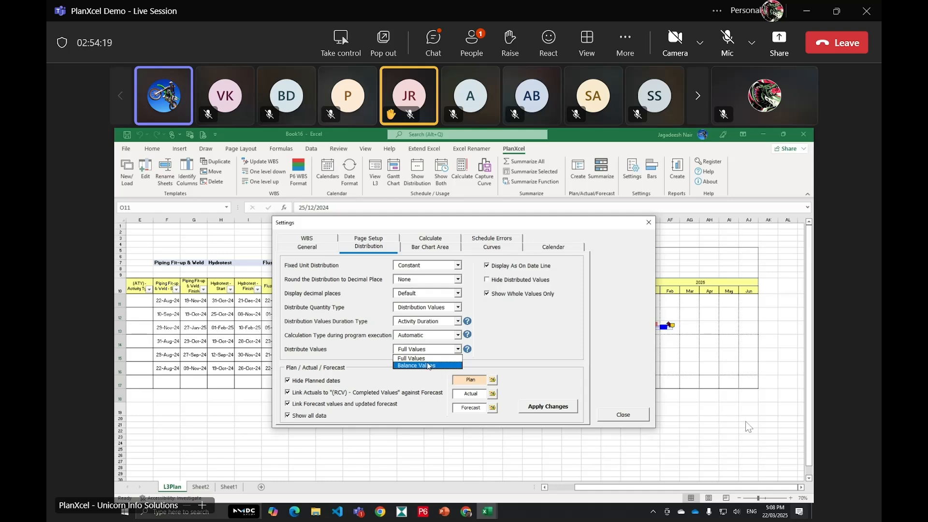
left_click(458, 321)
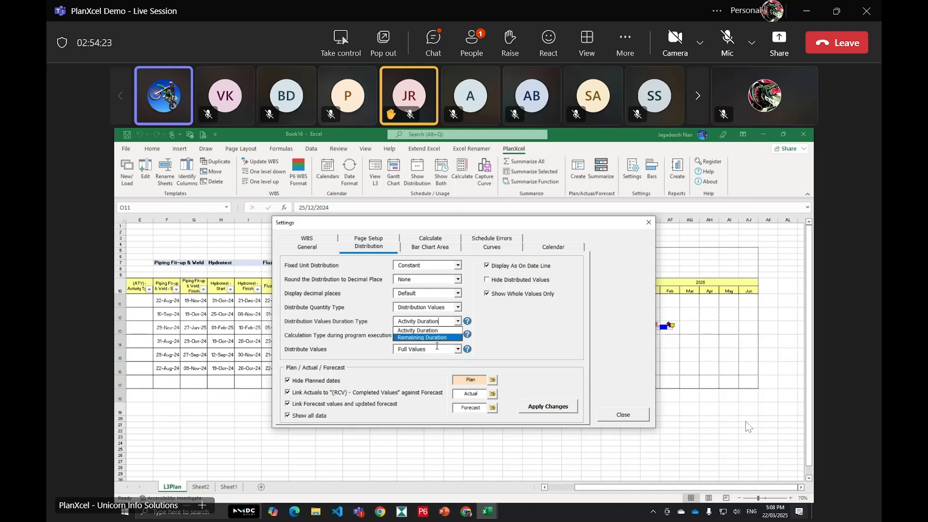
left_click(459, 308)
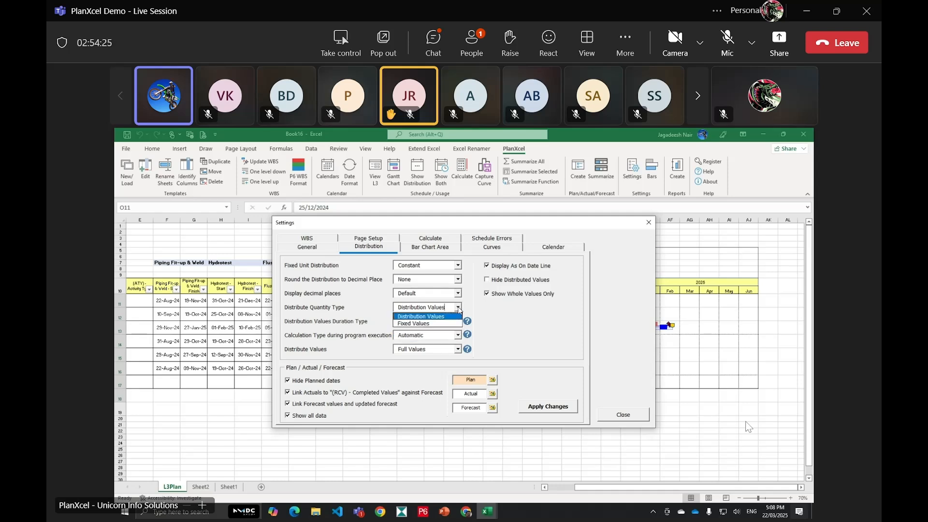
left_click(540, 331)
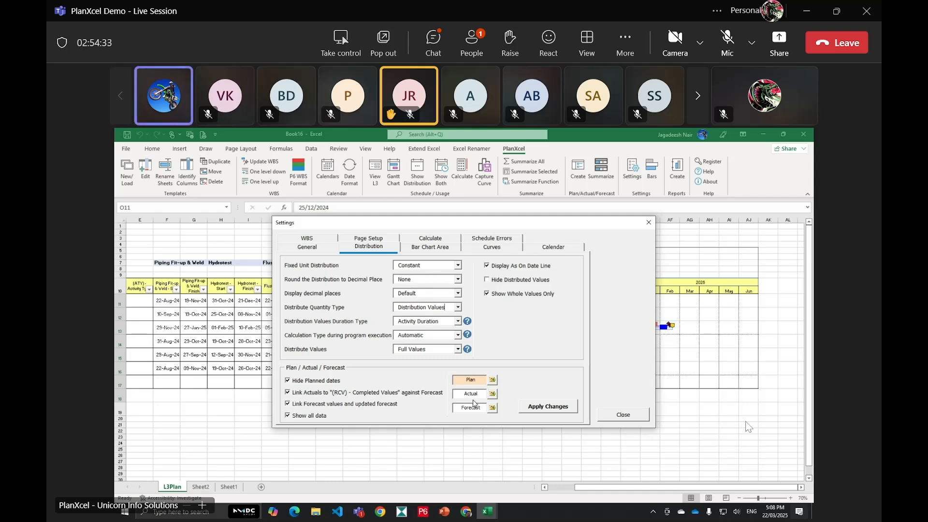
left_click(625, 417)
Switch to the Book2 workbook and set the Actual row colour to light green in its distribution settings, applying the change
mouse_move(486, 511)
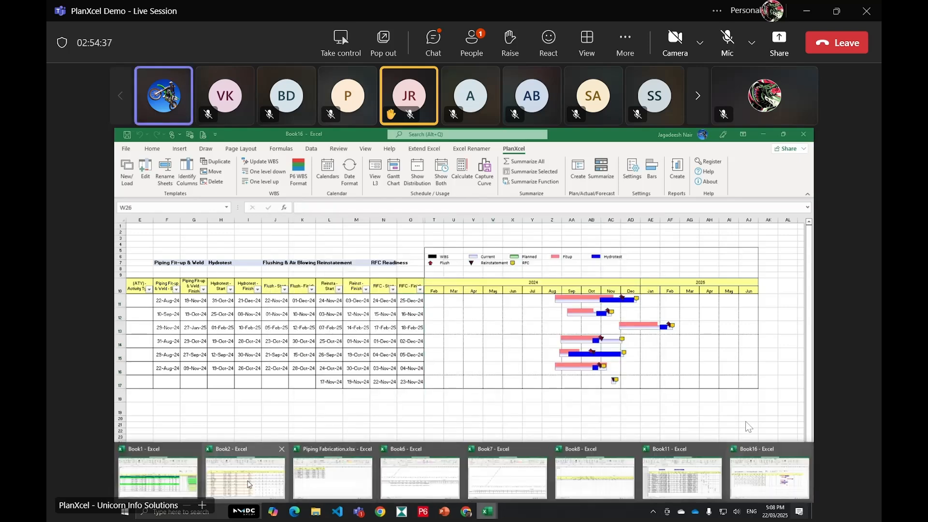
left_click(245, 476)
left_click(433, 380)
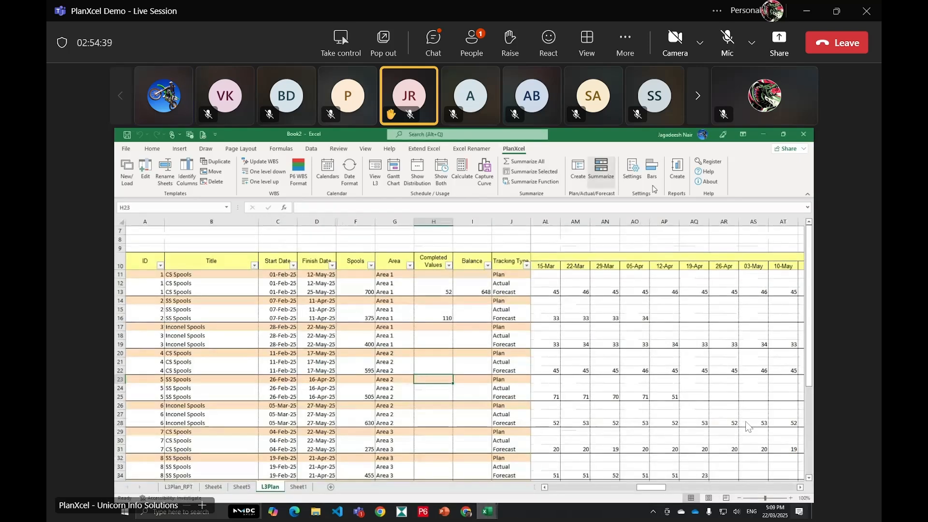
left_click(630, 167)
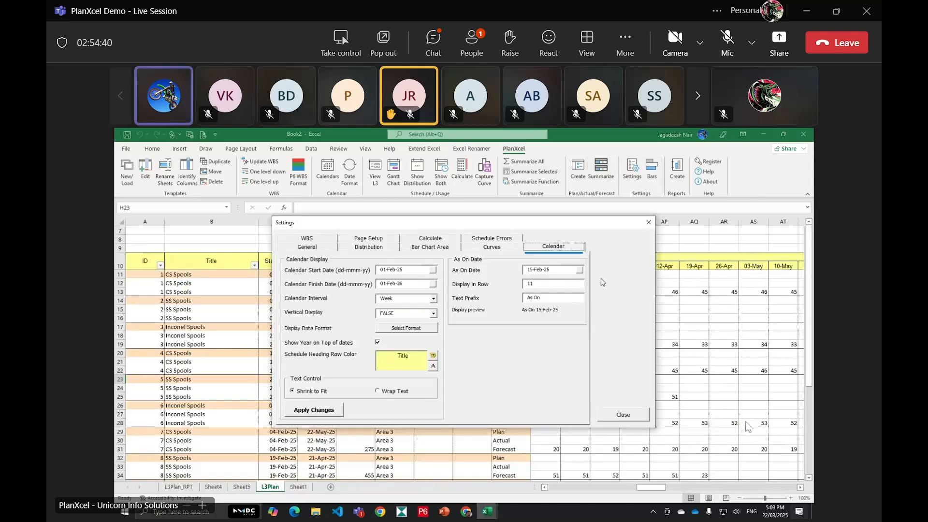
left_click(367, 248)
left_click(492, 394)
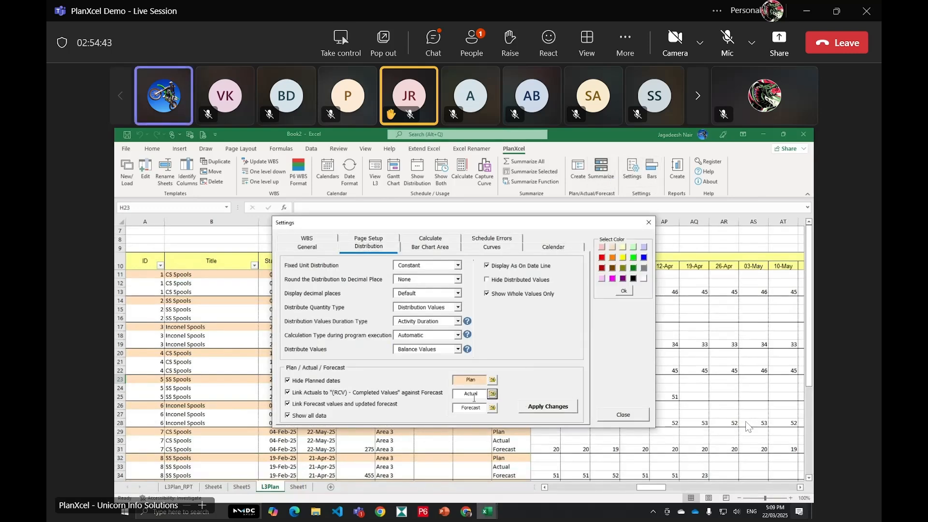
left_click(633, 247)
left_click(554, 409)
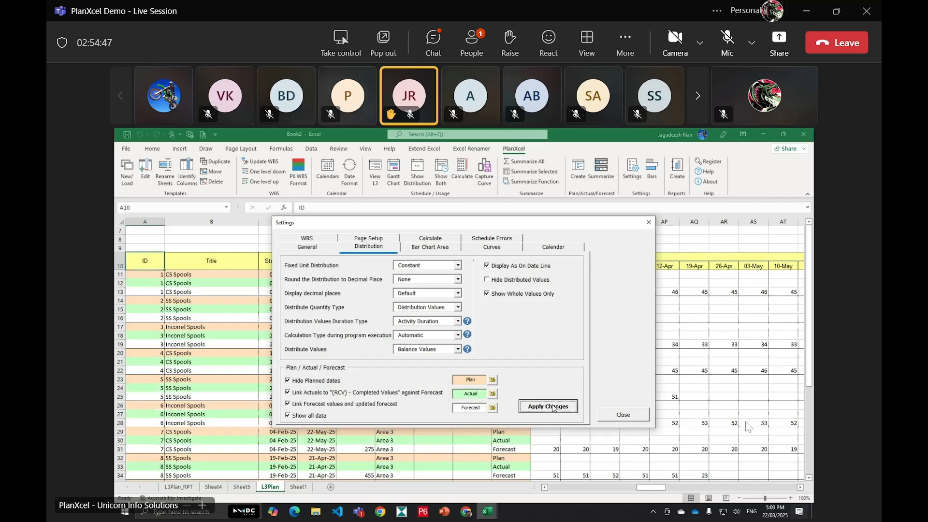
Set the Forecast row colour to light yellow in the distribution settings, apply the change and close the settings
left_click(492, 408)
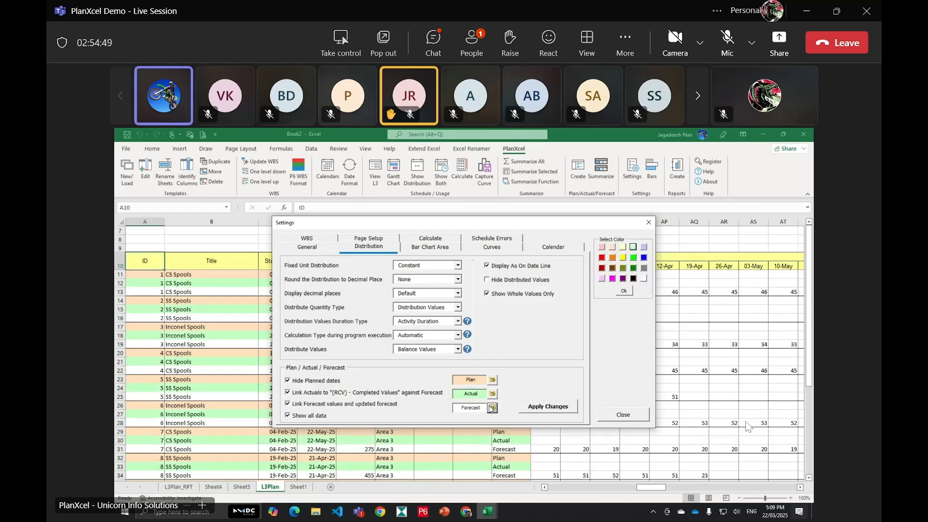
left_click(612, 247)
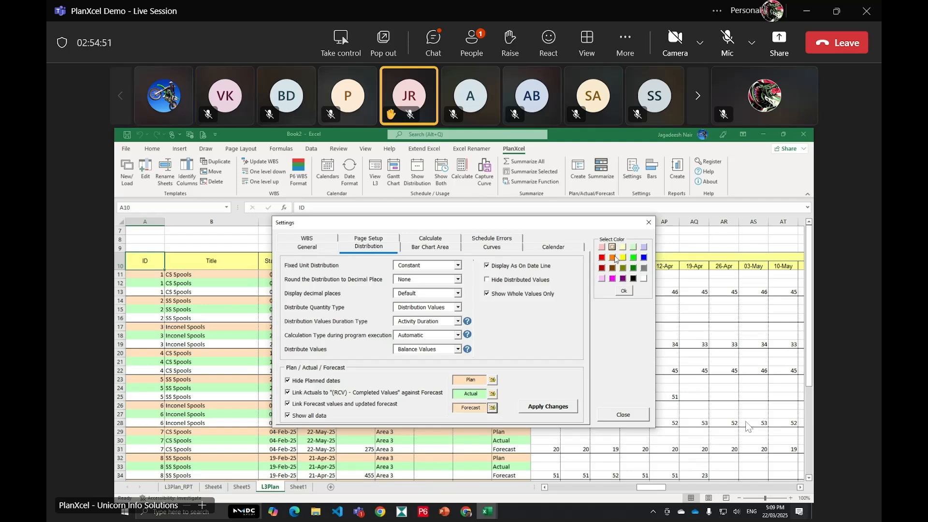
left_click(624, 248)
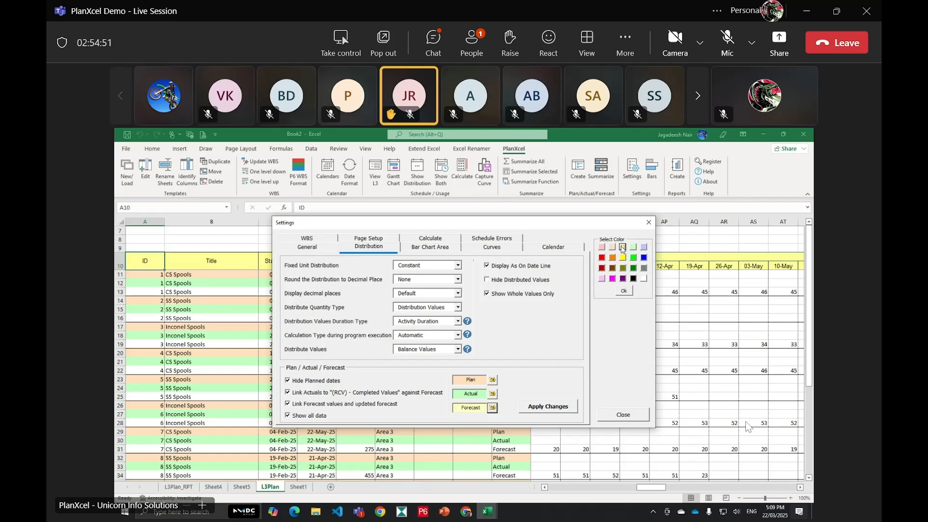
left_click(556, 417)
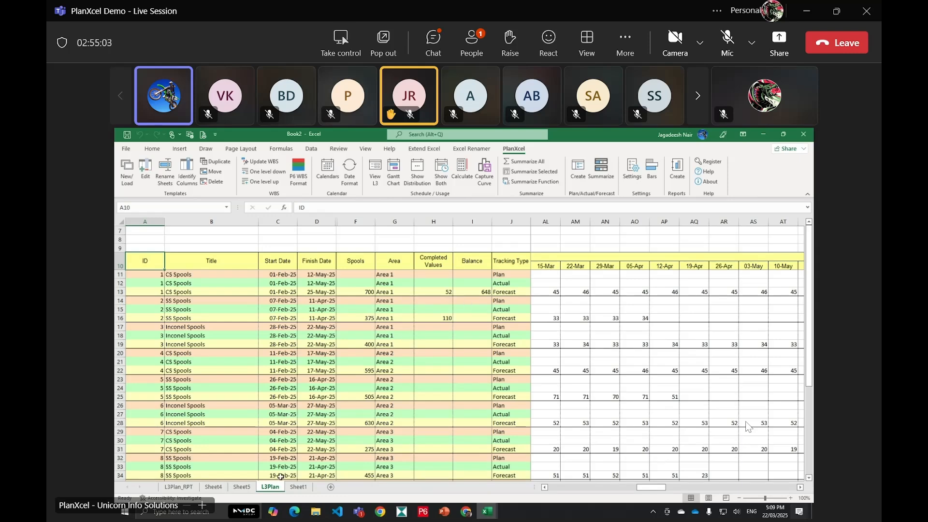
Look over the summary pivot tables on Sheet4 and the plan, actual and forecast chart on Sheet5
left_click(192, 489)
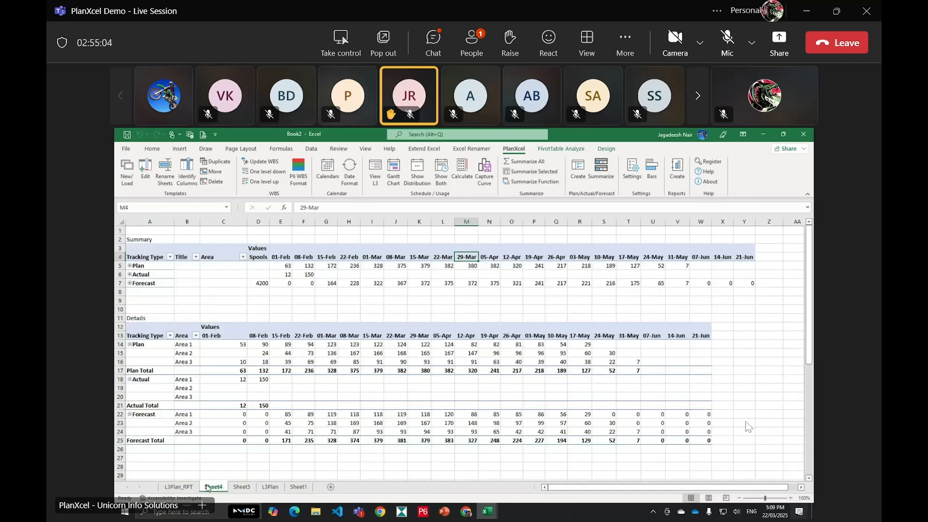
left_click(235, 487)
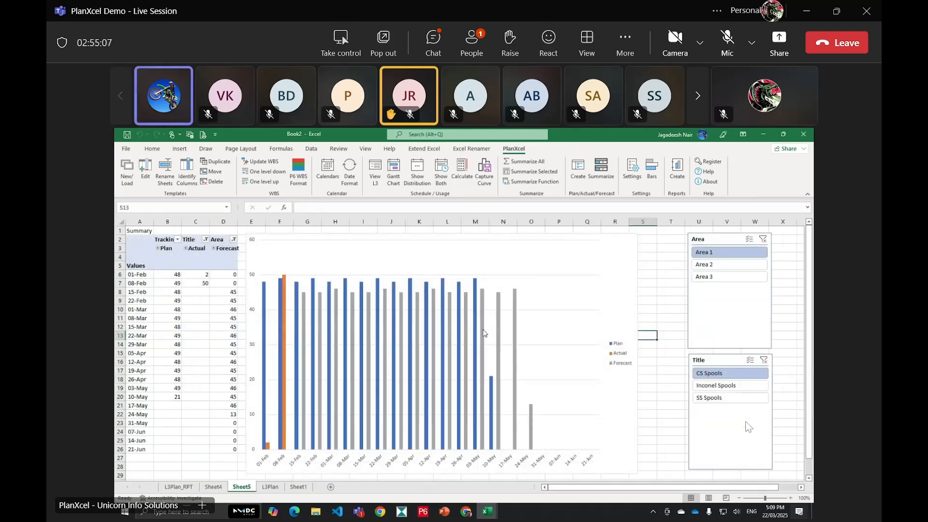
mouse_move(484, 334)
Return to the Book16 workbook and examine its calculate settings, including the choices for the forecast calculation basis
left_click_drag(745, 134, 763, 182)
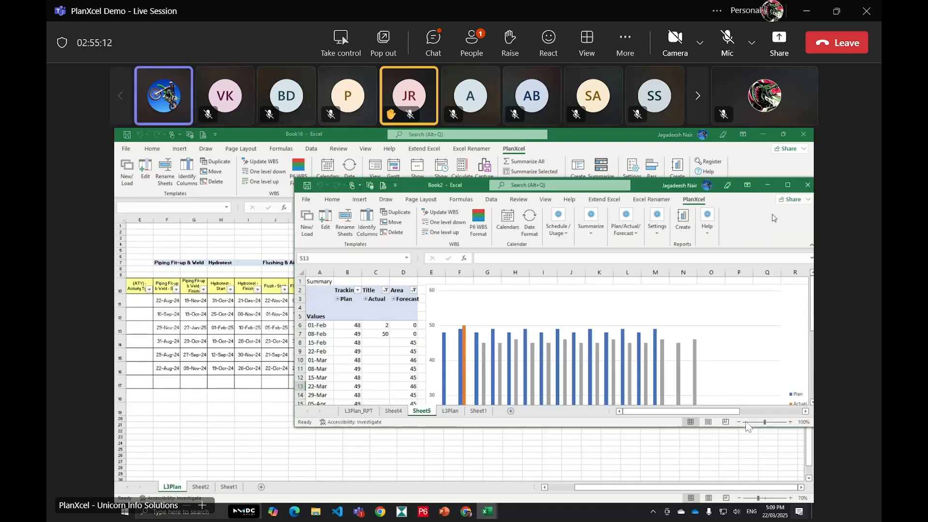
left_click(764, 183)
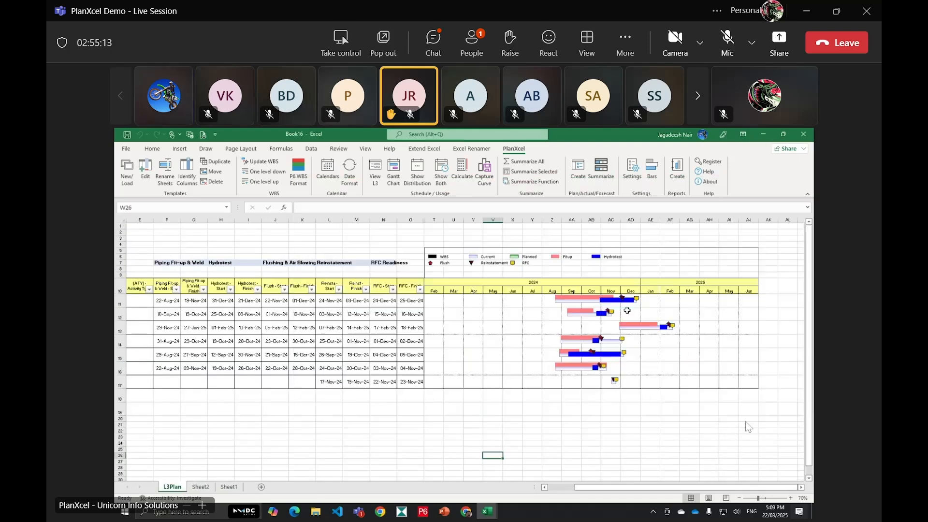
left_click(635, 170)
left_click(449, 251)
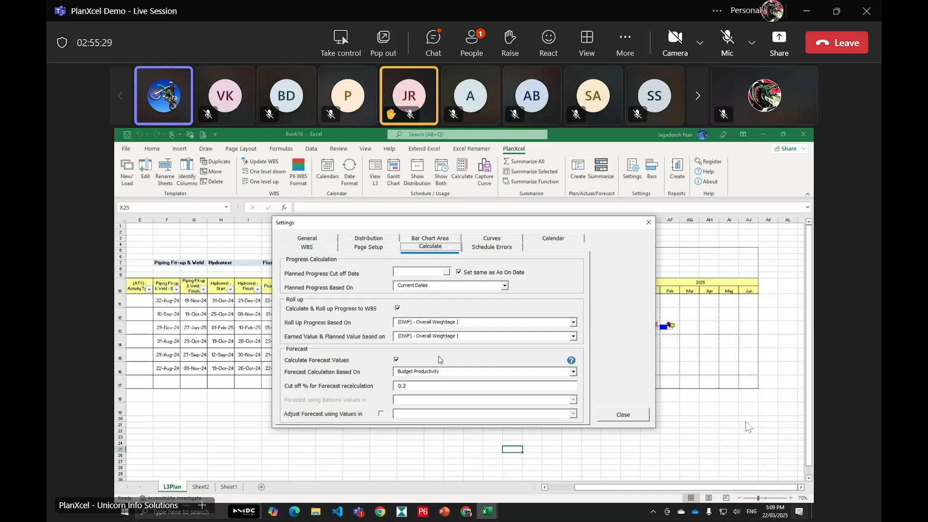
left_click(574, 373)
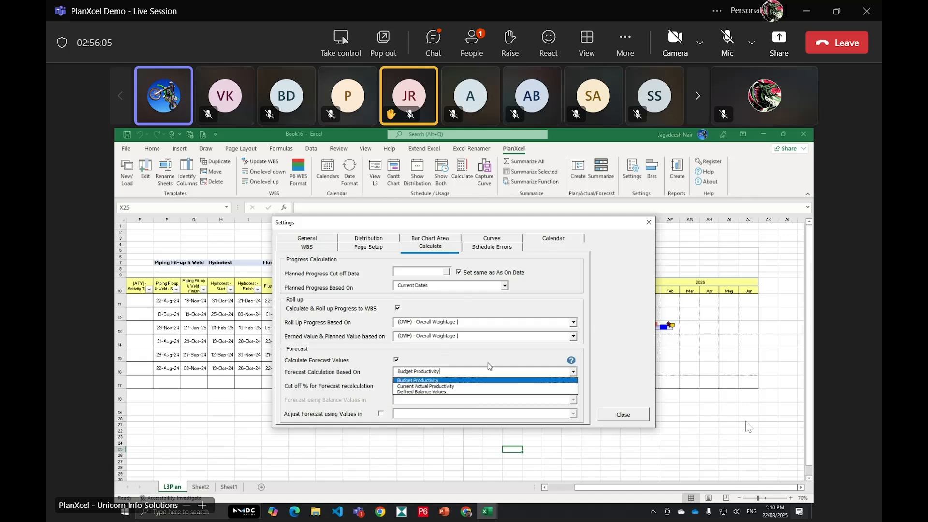
Review the schedule errors, calendar, curves, bar chart area and distribution settings, and close the settings
left_click(493, 248)
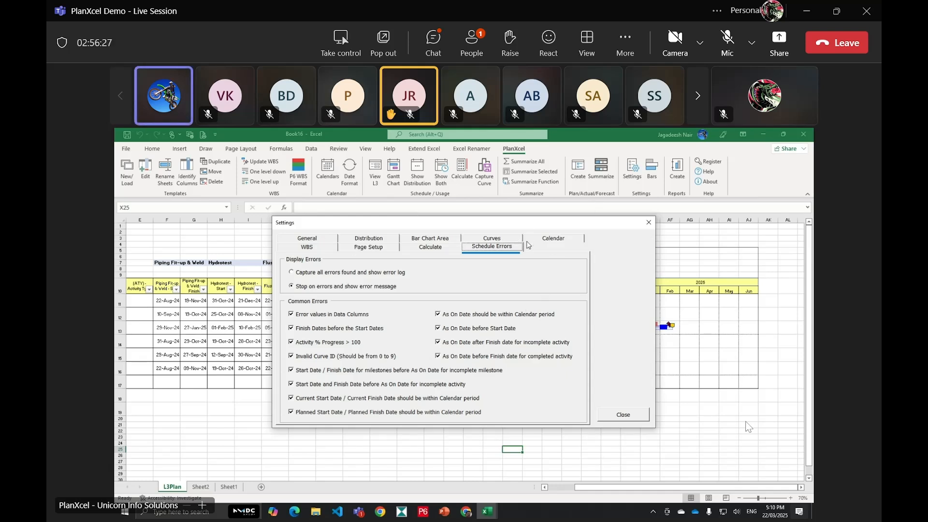
left_click(560, 238)
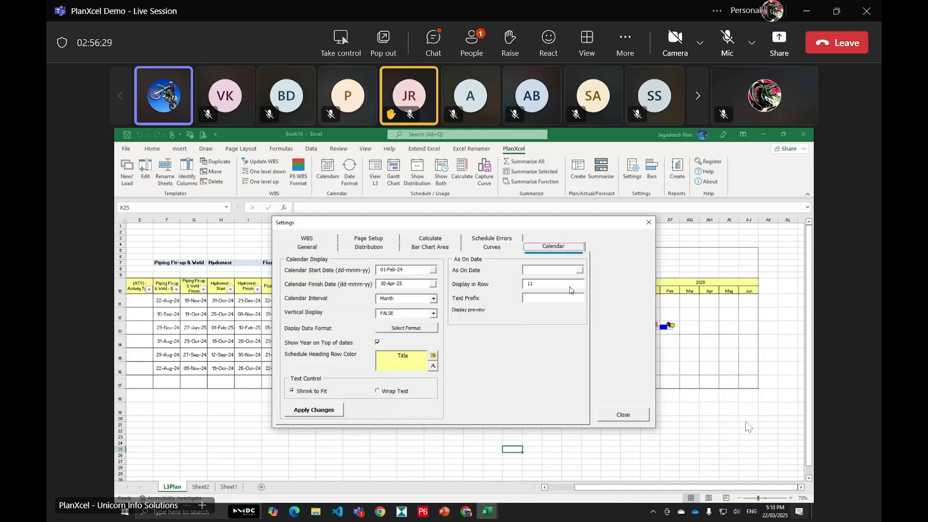
left_click(501, 248)
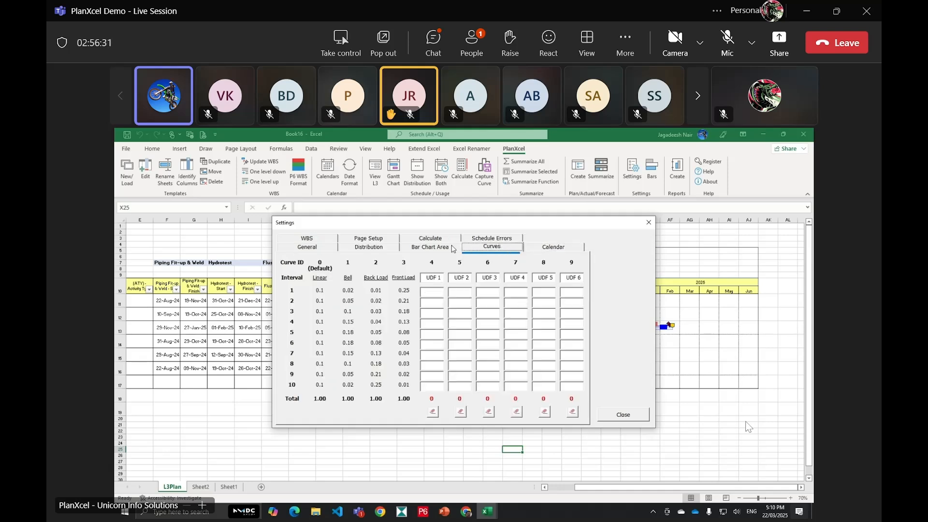
left_click(429, 247)
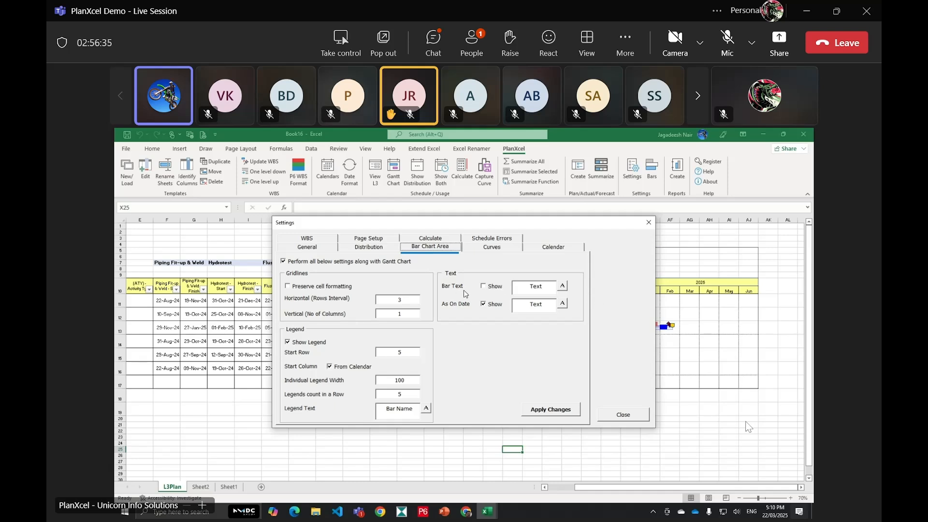
left_click(376, 247)
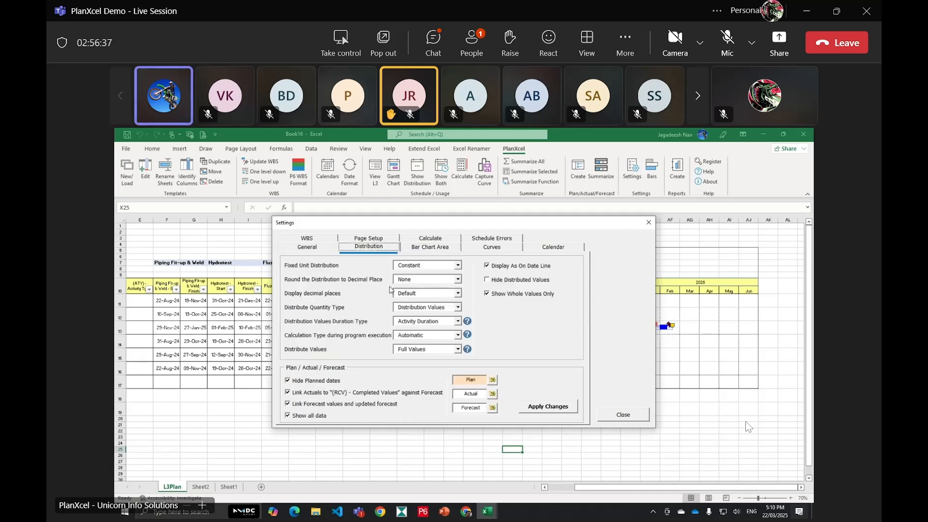
left_click(627, 415)
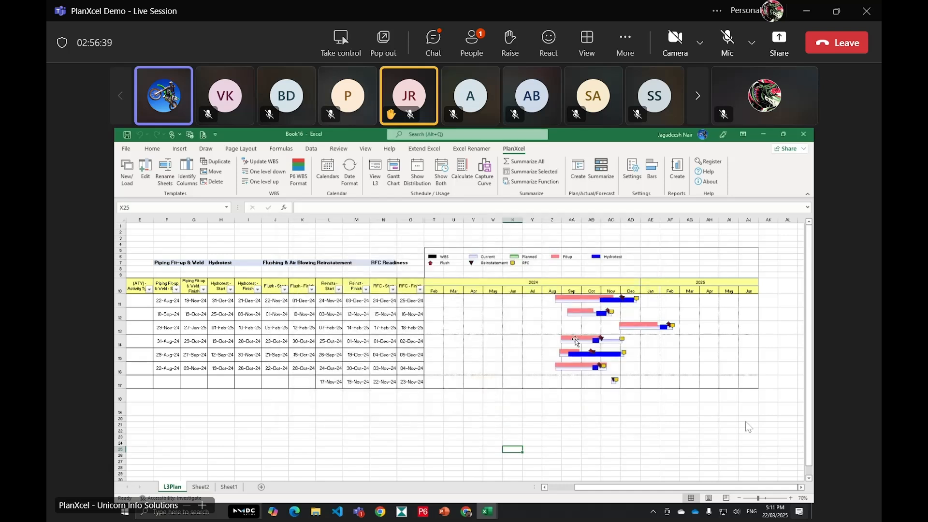
Switch to the Teams meeting window to view the participants and maximize it
left_click(493, 462)
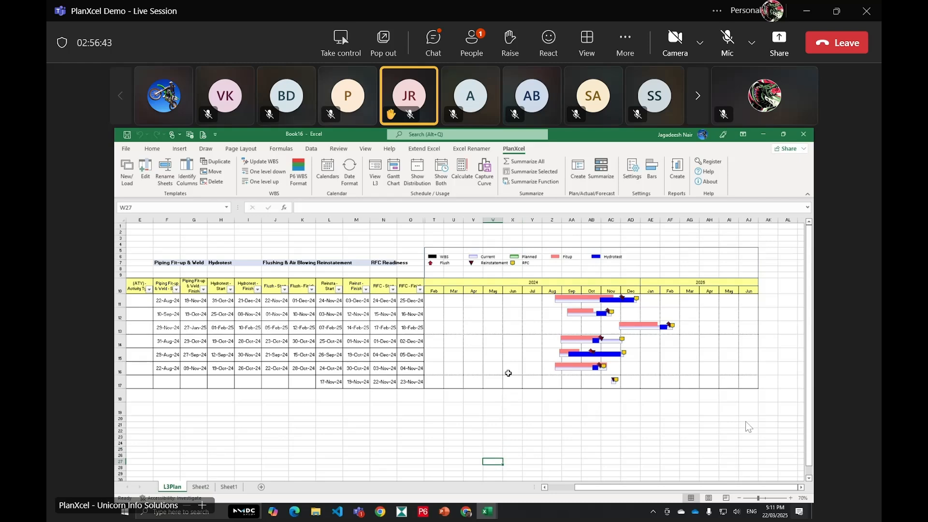
left_click(467, 511)
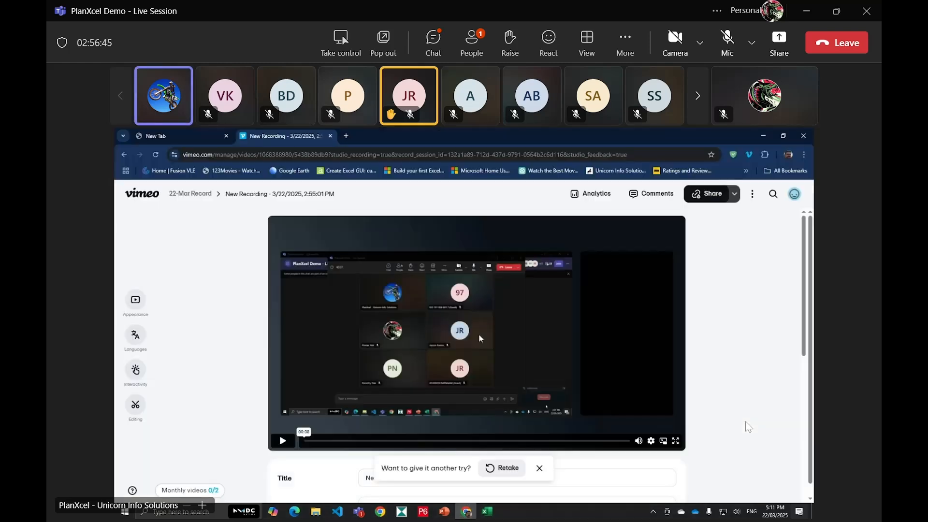
left_click(467, 511)
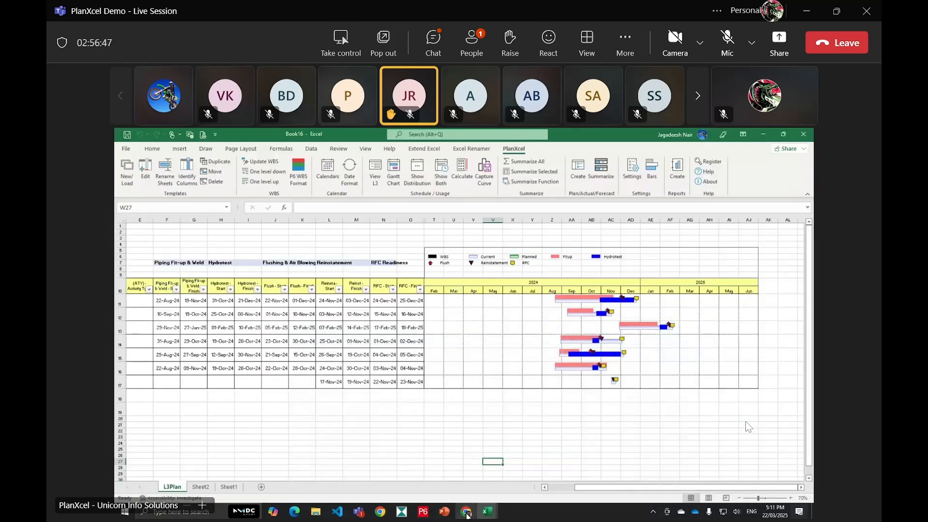
mouse_move(358, 514)
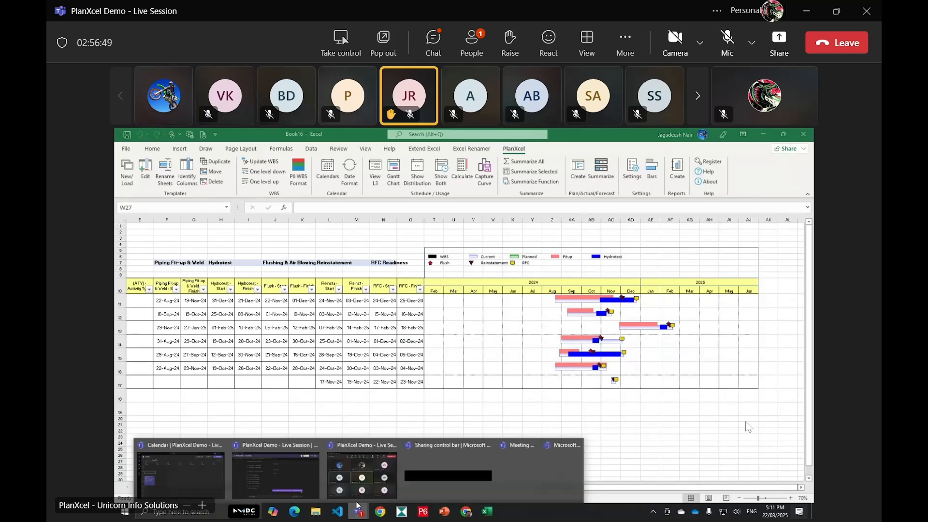
left_click(349, 478)
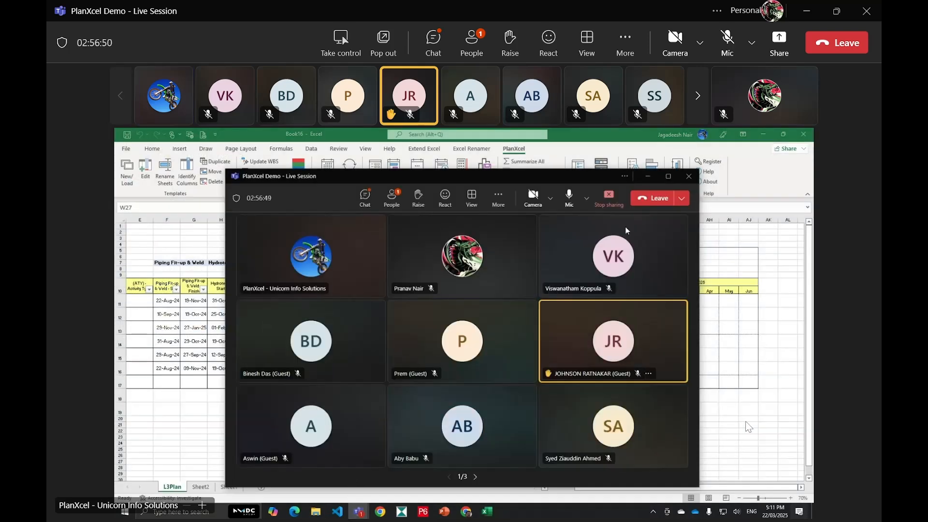
left_click(668, 176)
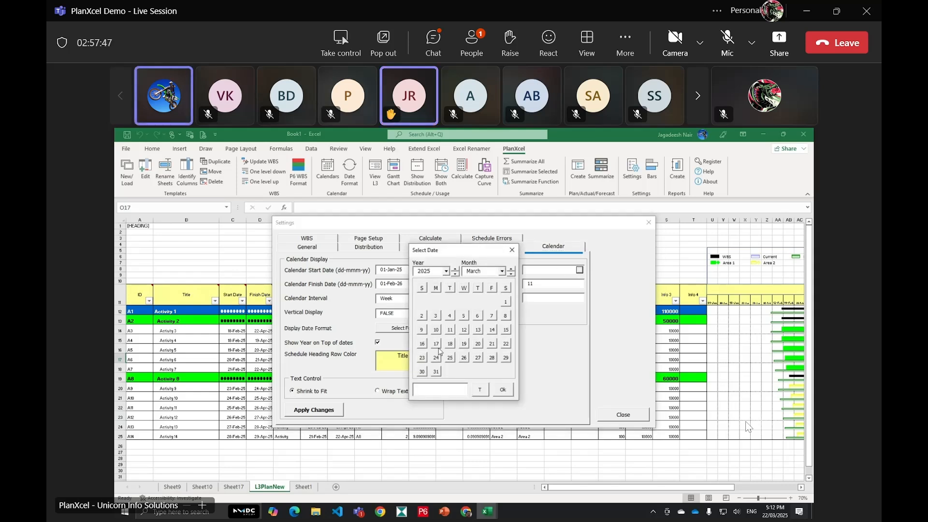
Set the As On Date to 15-Mar-2025 in the Book1 calendar settings and calculate the activities' planned progress
left_click(507, 330)
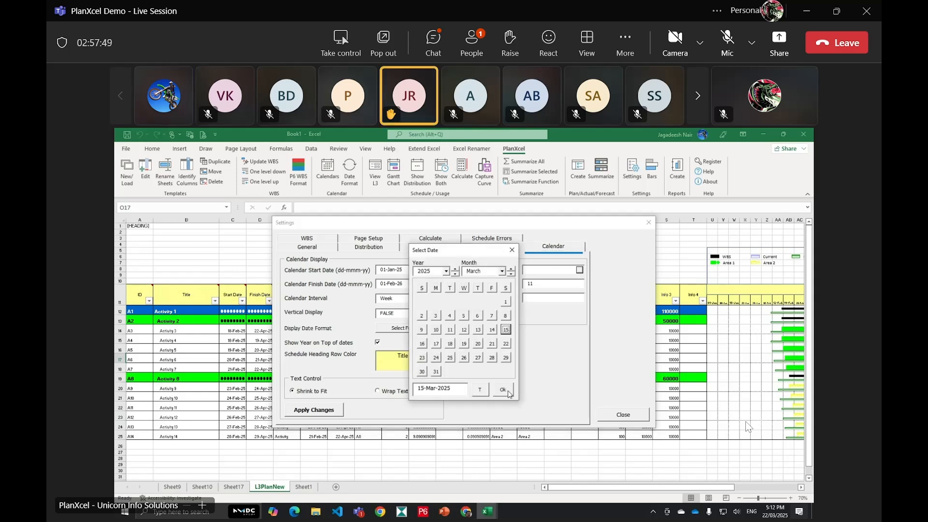
left_click(504, 391)
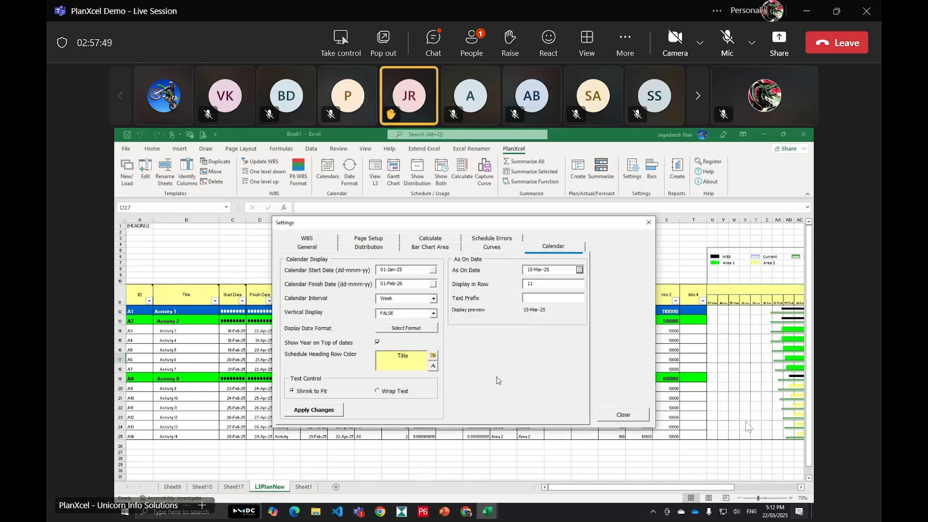
left_click(626, 416)
left_click(462, 172)
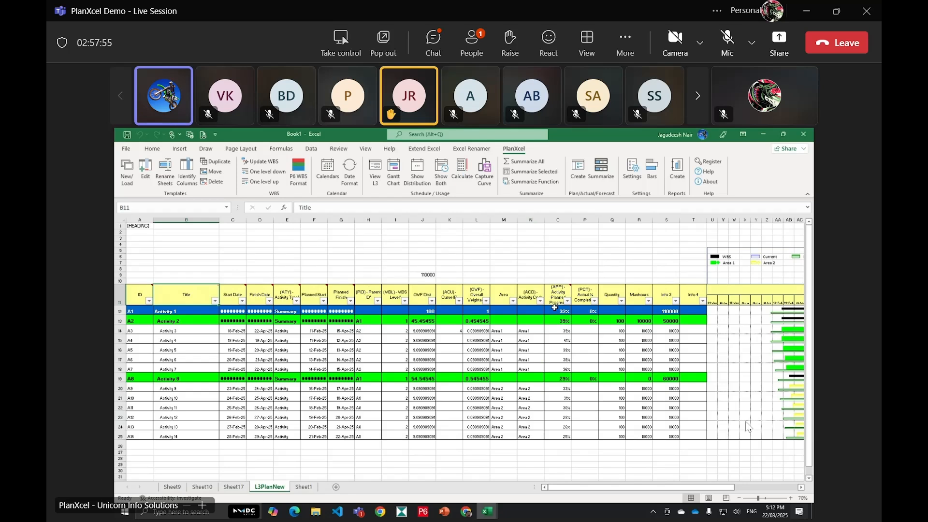
left_click_drag(556, 311, 566, 442)
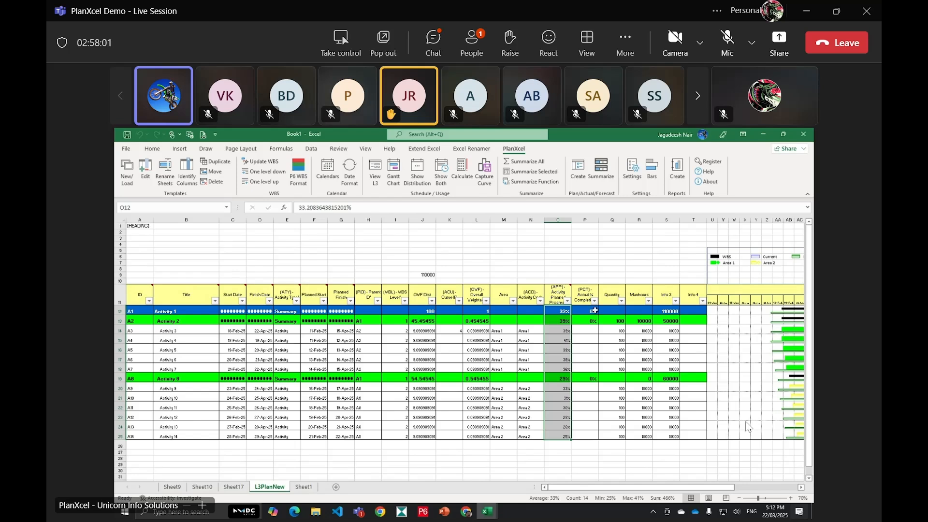
Enter actual completion of 10% for Activity 3 and 15% for Activity 4, and recalculate to roll up the progress
left_click(595, 311)
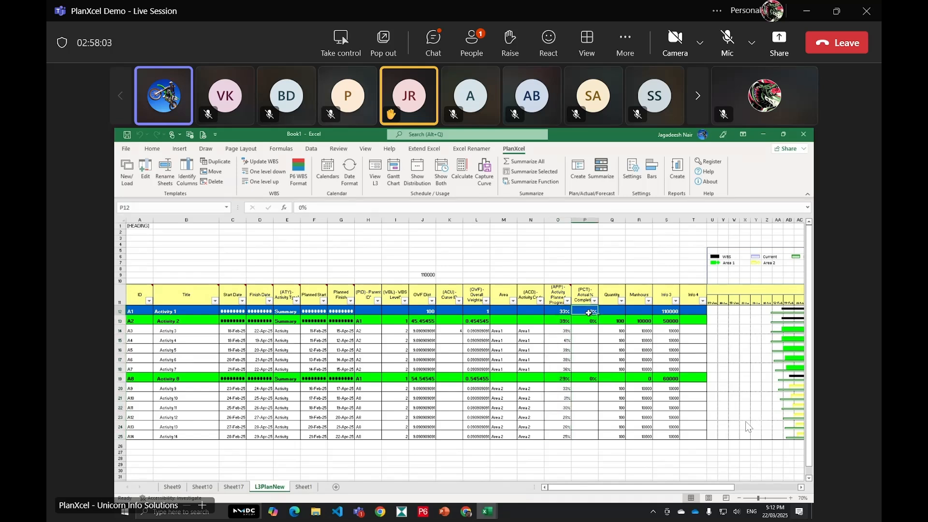
left_click(589, 331)
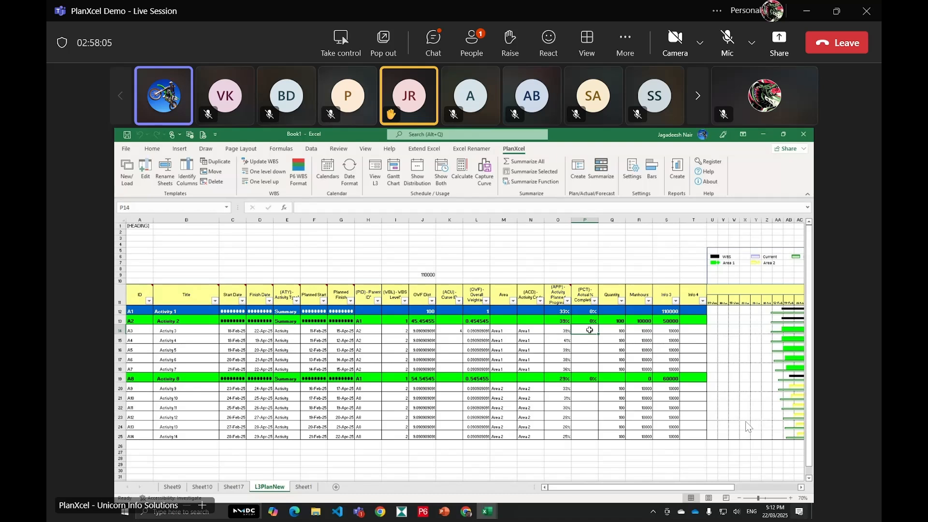
type("0")
key("Return")
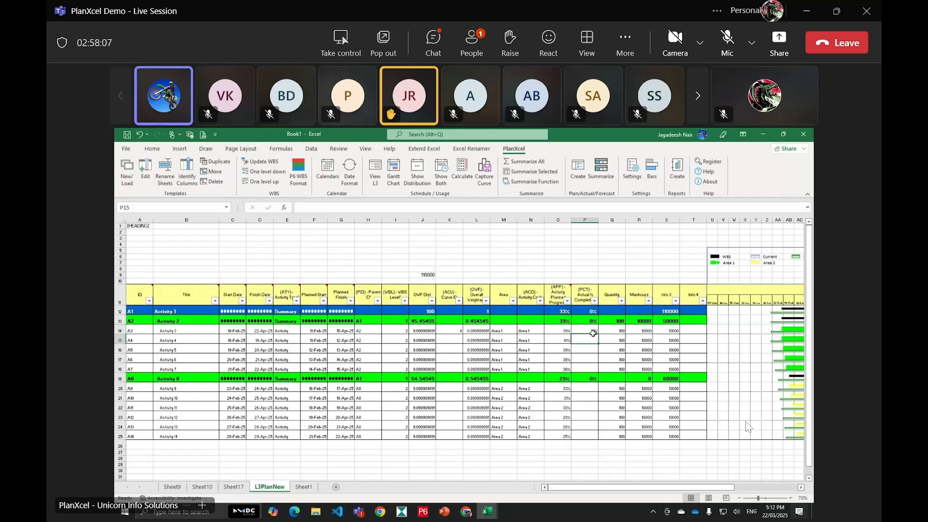
type("15")
key("Return")
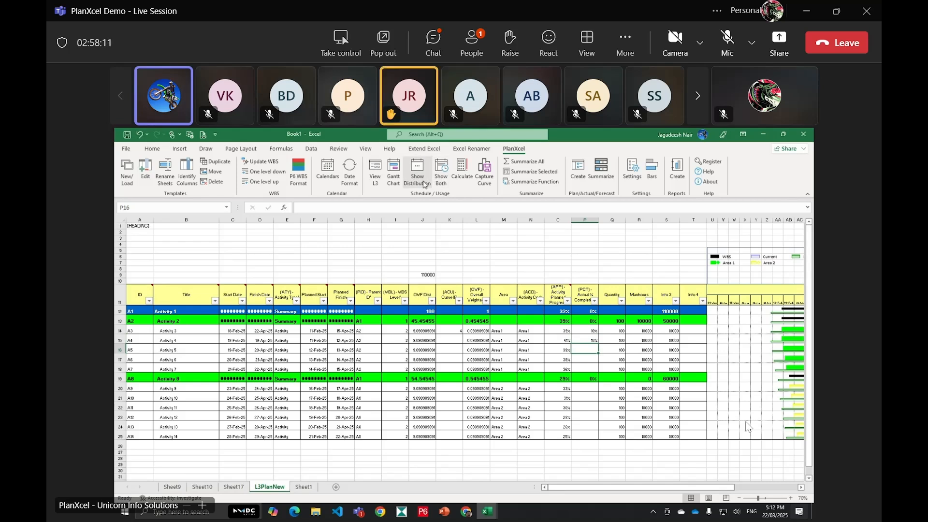
left_click(418, 174)
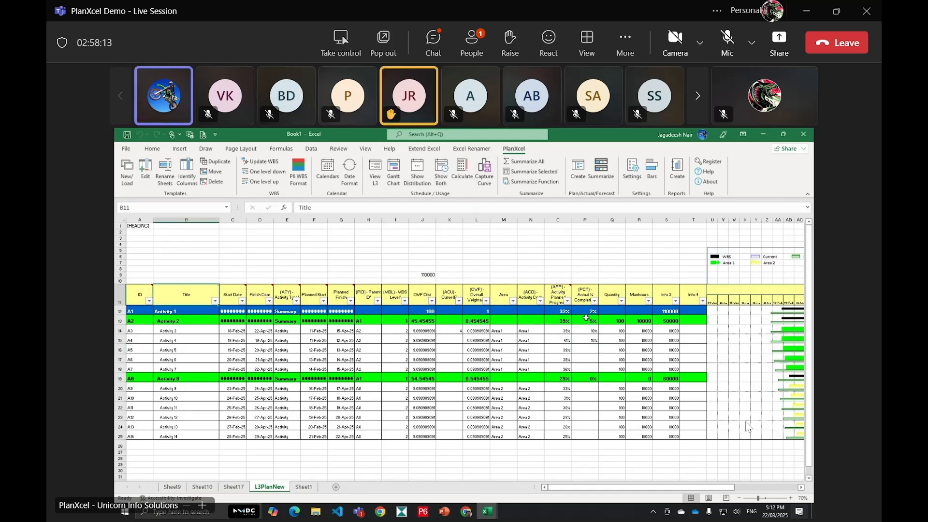
left_click(586, 309)
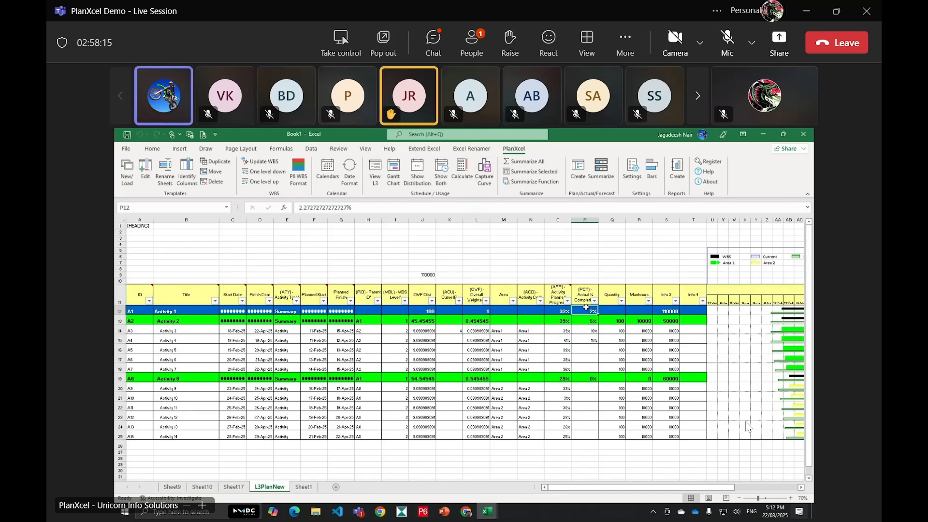
Check in the calculate settings which field the progress roll-up is based on, and close the settings
left_click(632, 169)
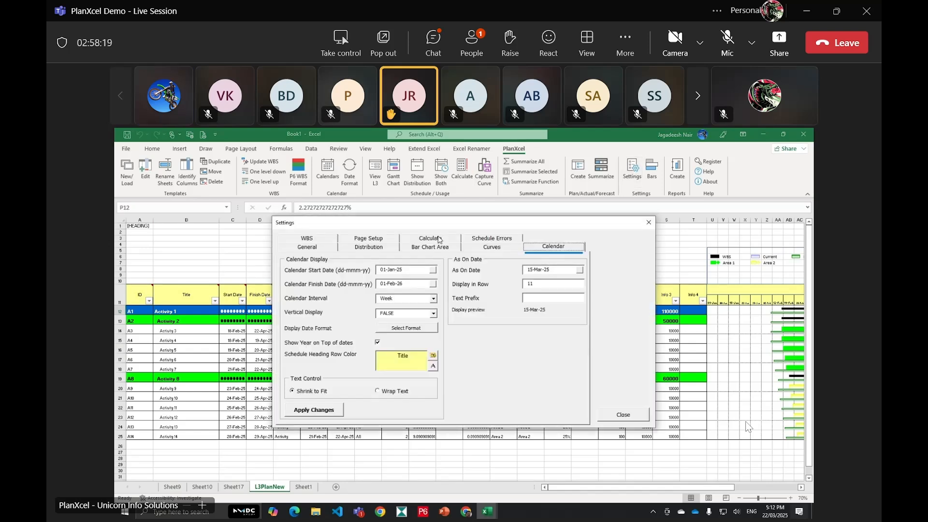
left_click(438, 239)
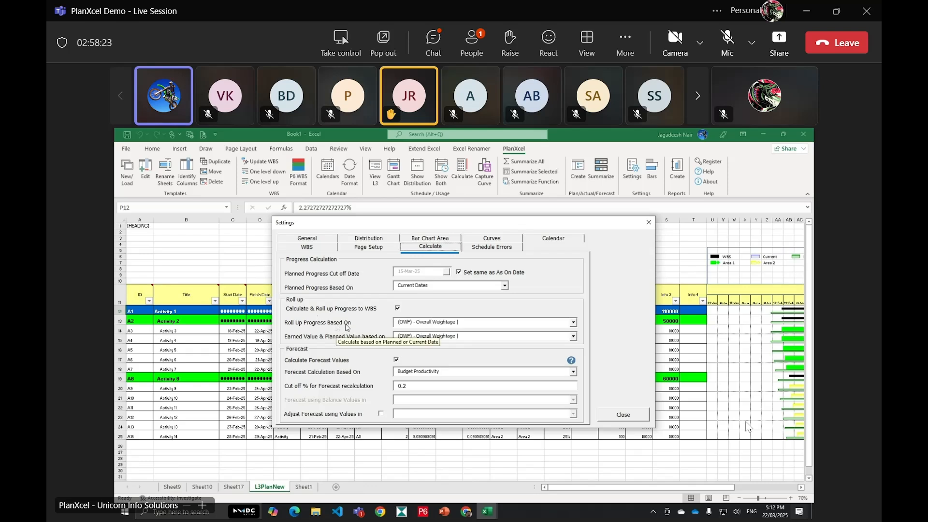
left_click(624, 410)
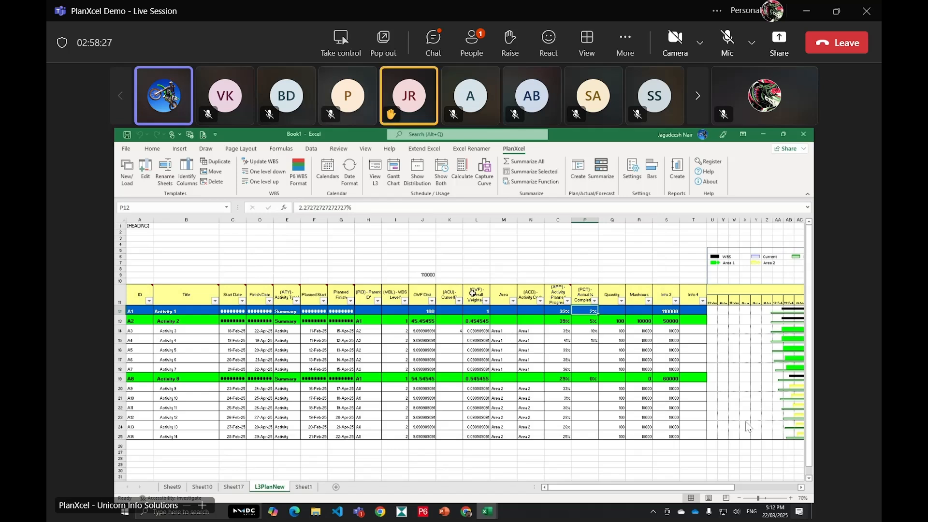
Examine the Overall Weightage column against the actual completion of summary Activities 1 and 2, and select the Manhours header
left_click_drag(476, 296, 477, 438)
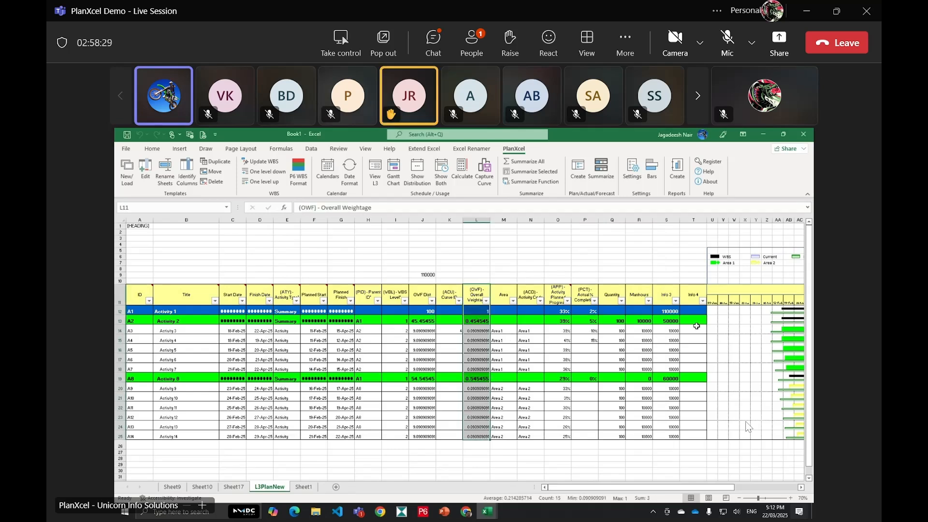
left_click_drag(591, 321, 590, 309)
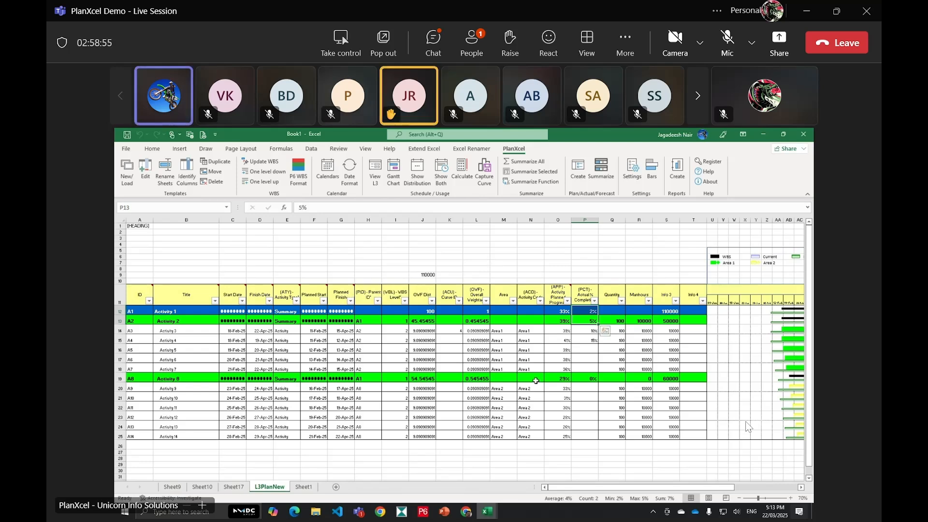
left_click(641, 296)
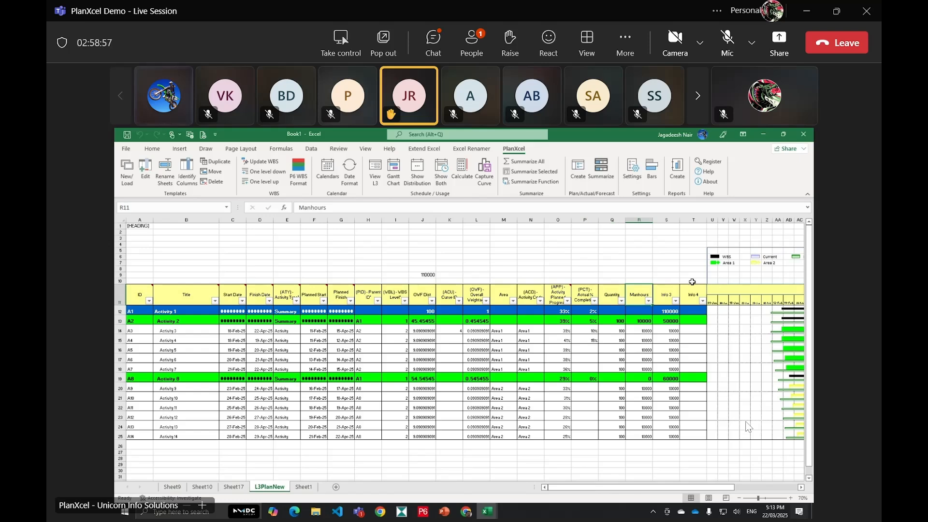
Edit the L3PlanNew template to add the Budget Values, Actual Values and Forecast Values columns, and apply the change
left_click(145, 168)
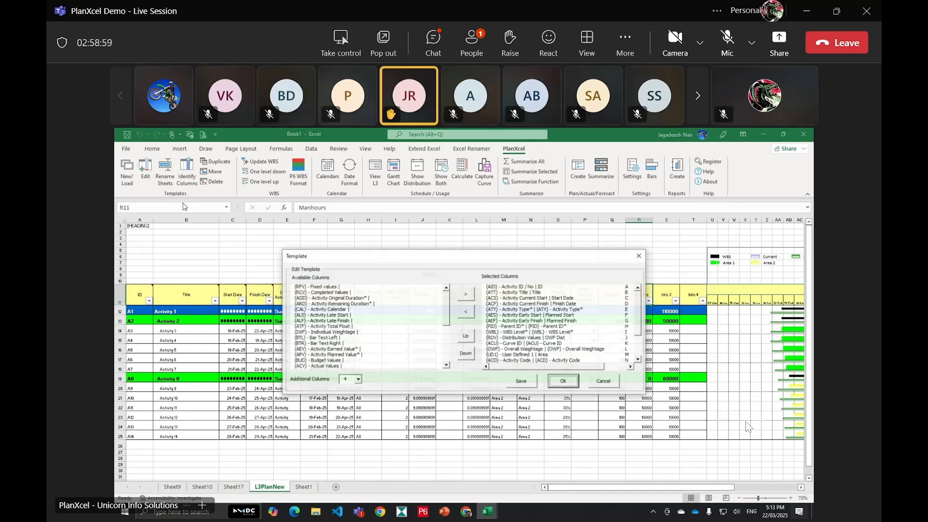
left_click_drag(450, 308, 446, 318)
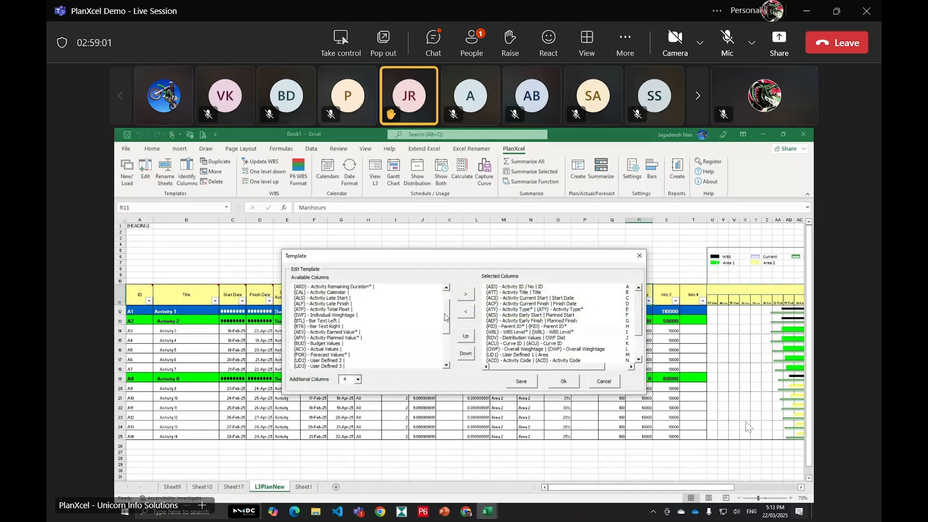
left_click(416, 344)
left_click(467, 293)
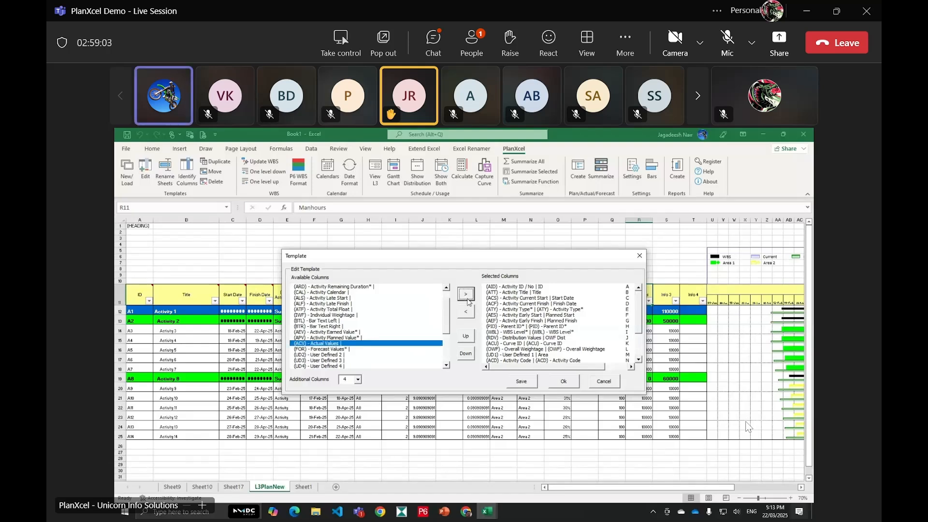
left_click(467, 294)
left_click(468, 299)
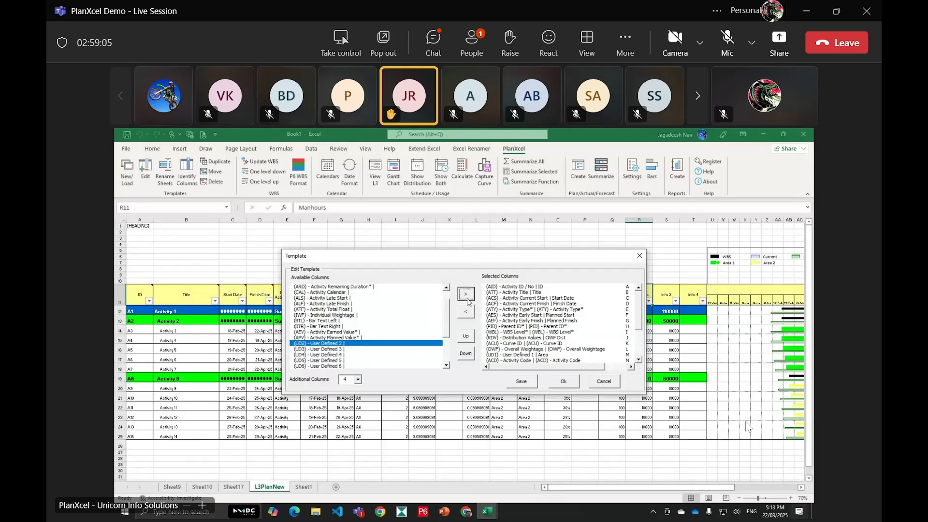
left_click(564, 383)
left_click(474, 359)
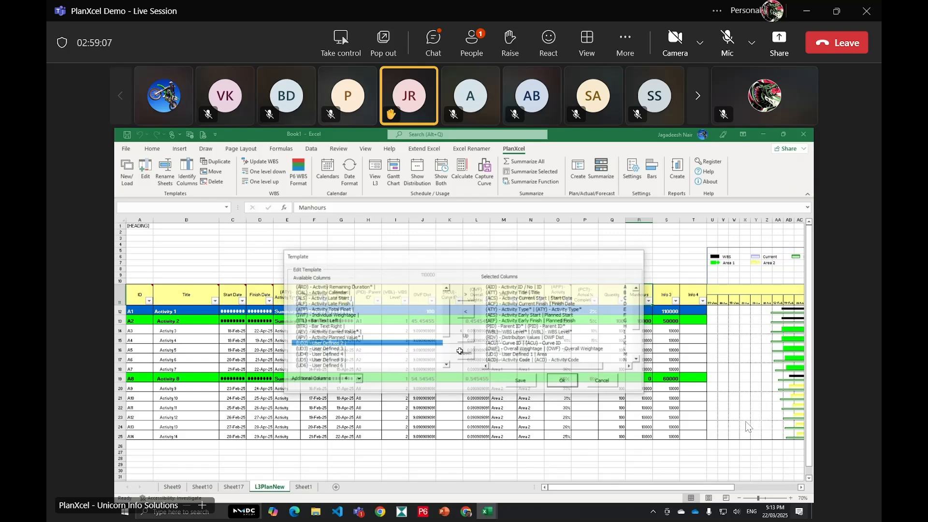